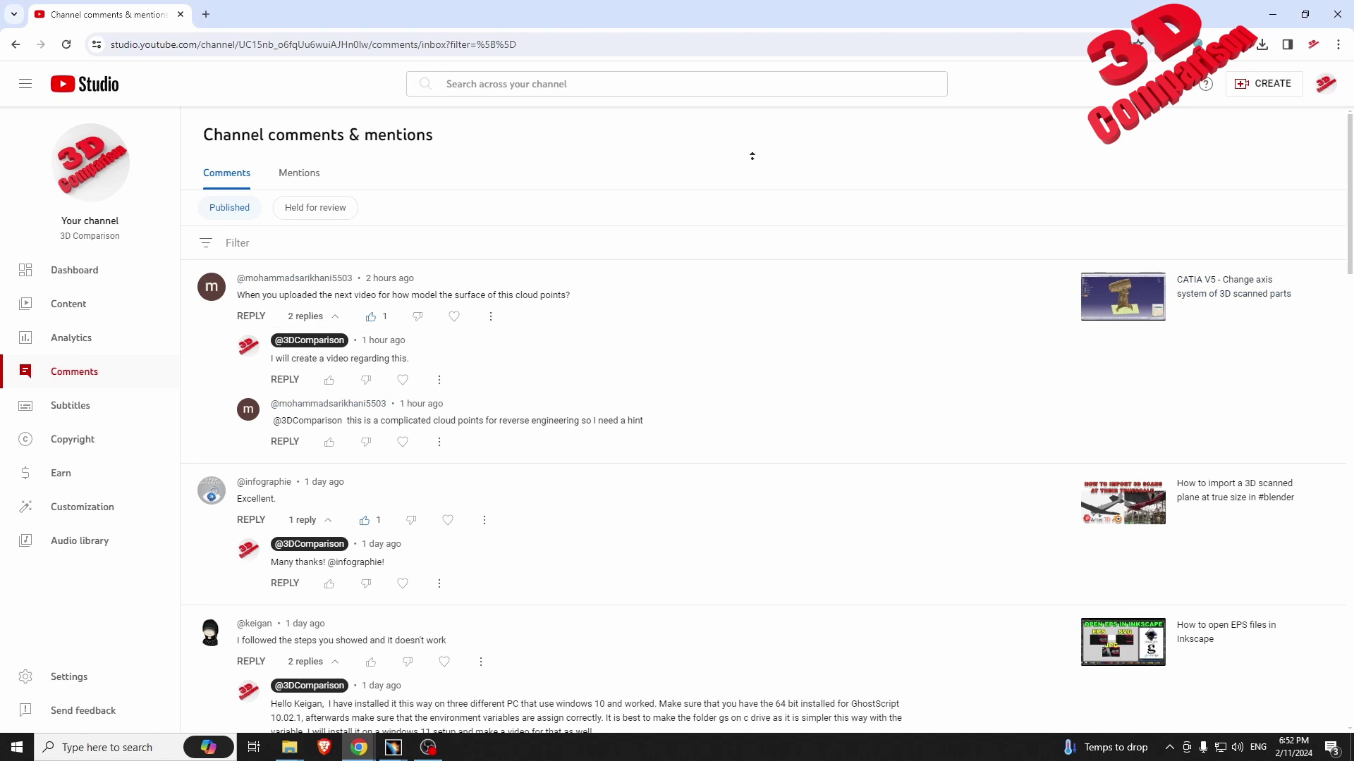
{"action": "left_click", "coordinate": [1197, 299]}
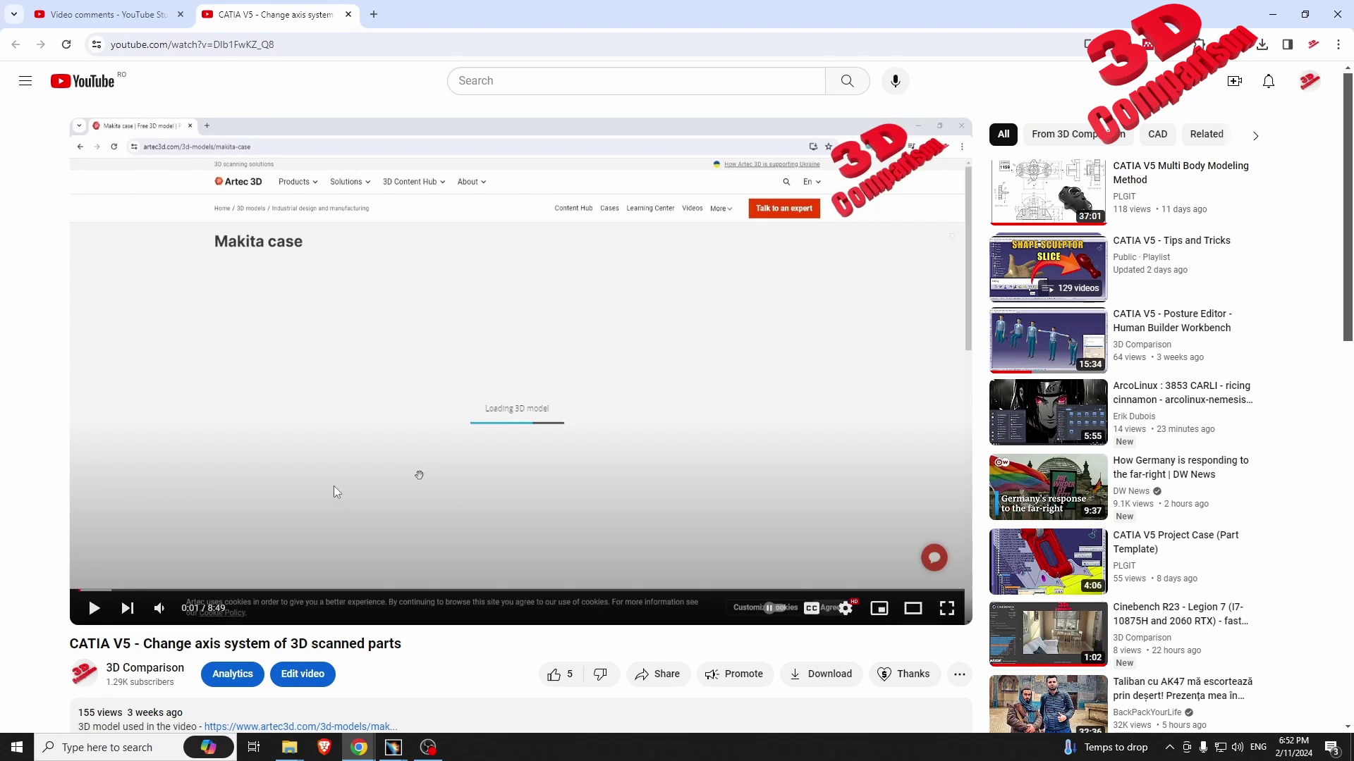
Bring the Artec 3D Makita case page's Chrome window to the front.
{"action": "mouse_move", "coordinate": [359, 748]}
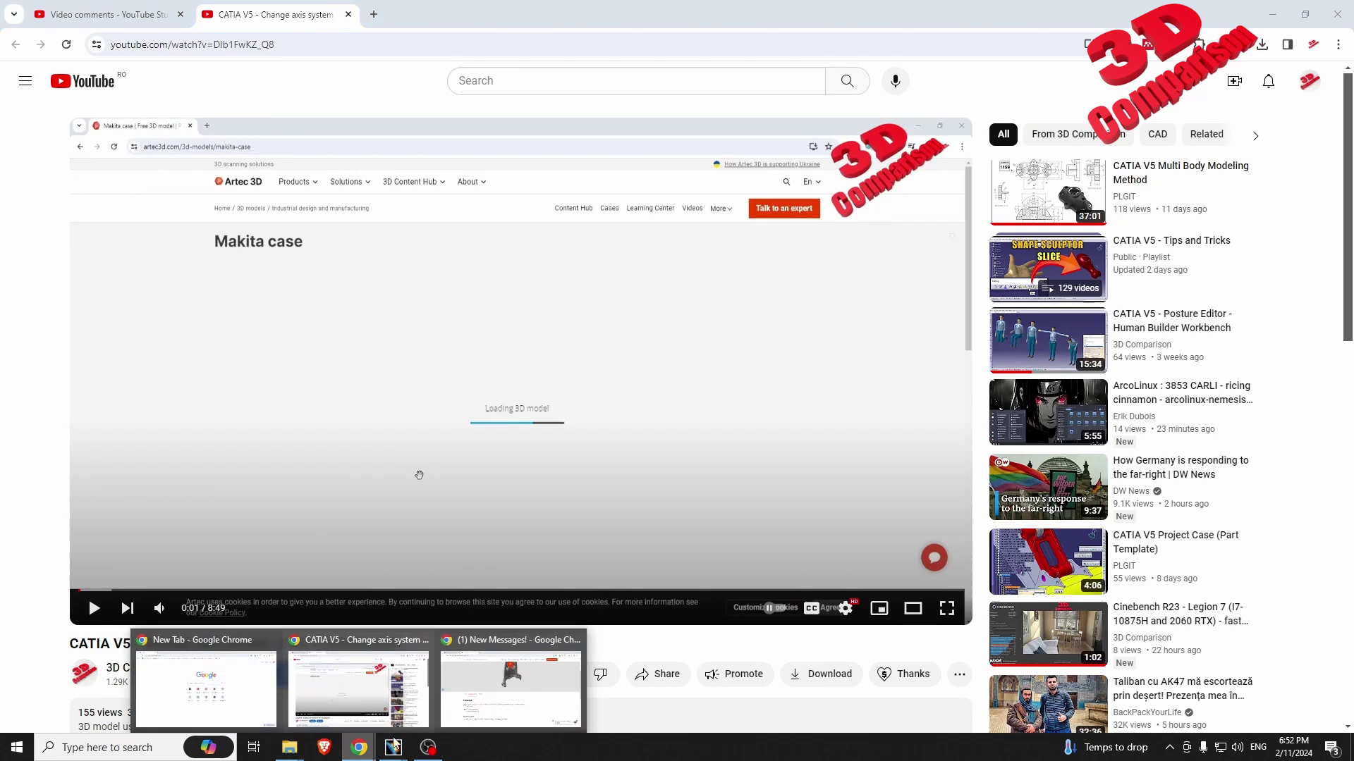
{"action": "left_click", "coordinate": [514, 680]}
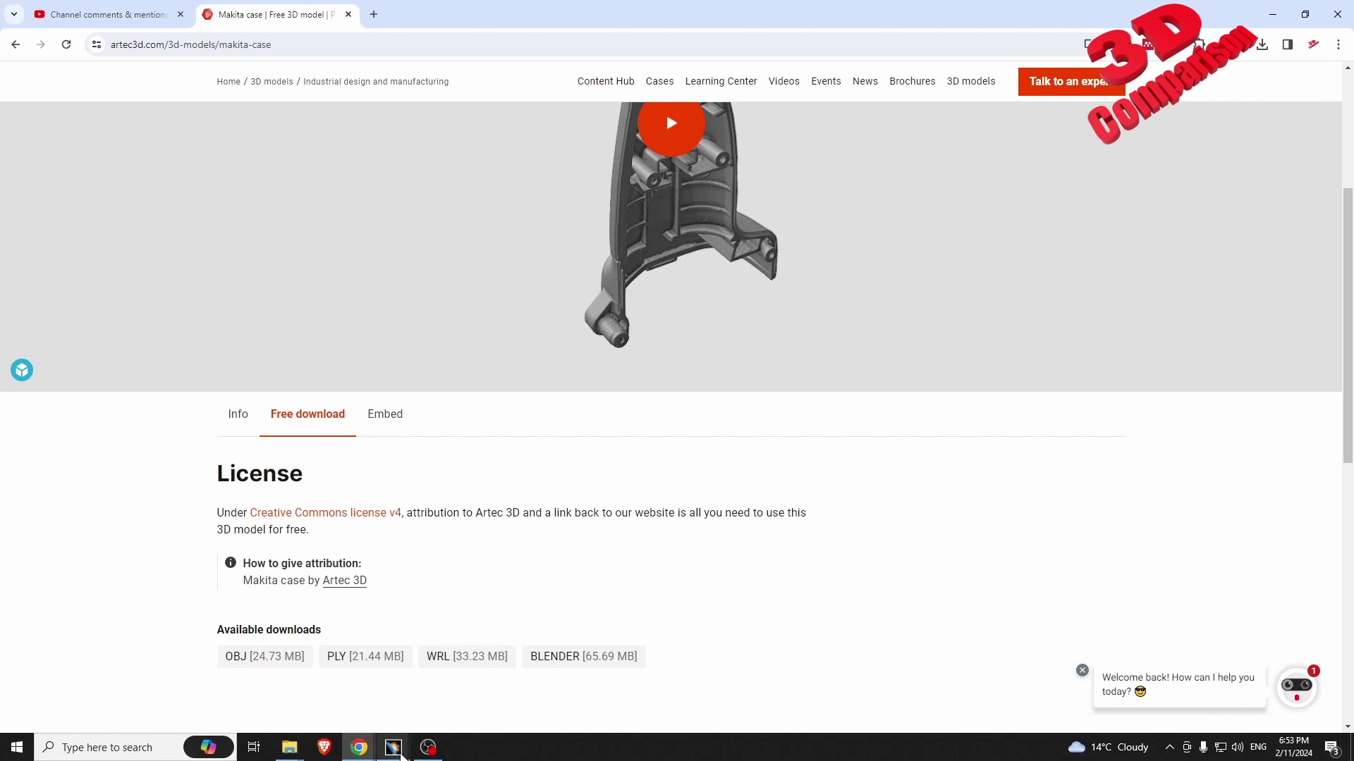
Switch to the CATIA Part1 window and zoom in closely on the housing mesh.
{"action": "left_click", "coordinate": [398, 753]}
{"action": "left_click", "coordinate": [468, 689]}
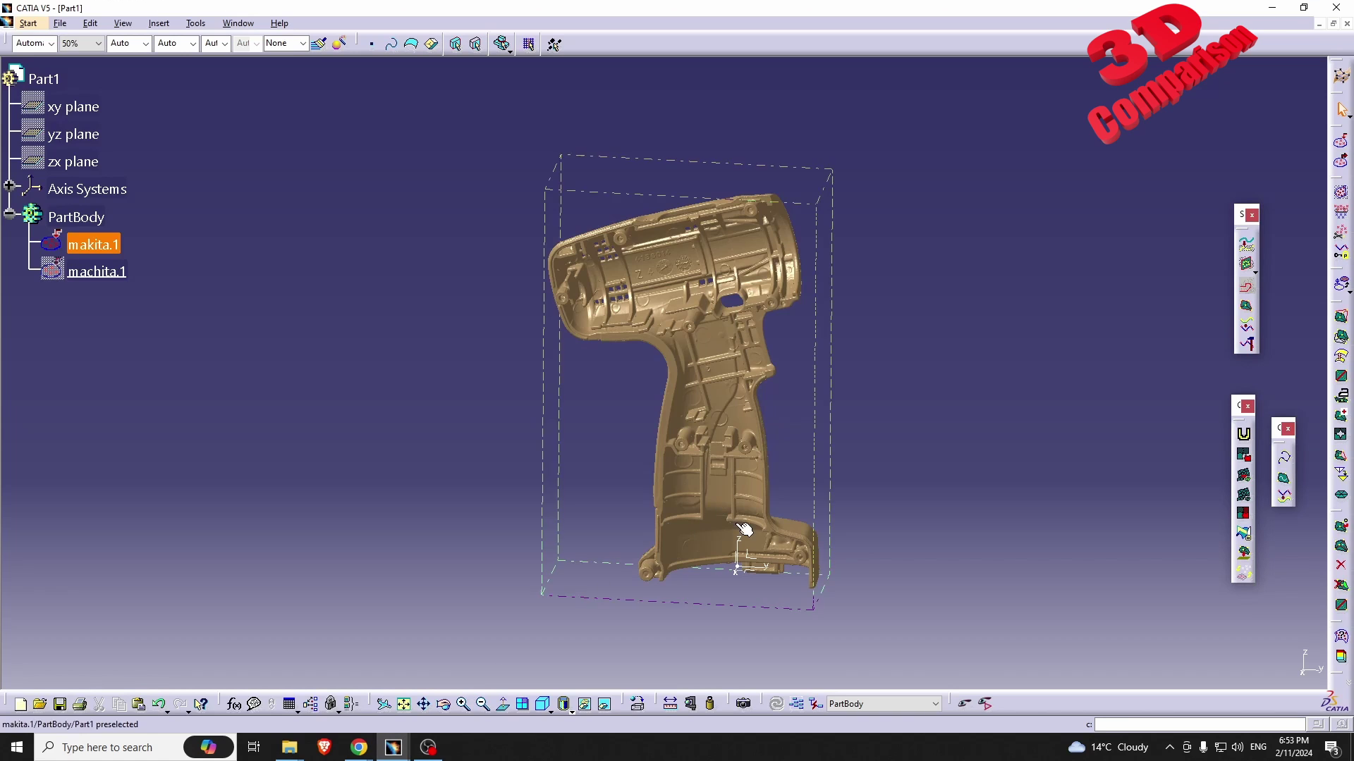
{"action": "middle_click_drag", "start_coordinate": [689, 481], "coordinate": [635, 409]}
View the mesh in Wireframe, then Shading with Edges, zoom out, and select makita.1.
{"action": "left_click", "coordinate": [585, 705]}
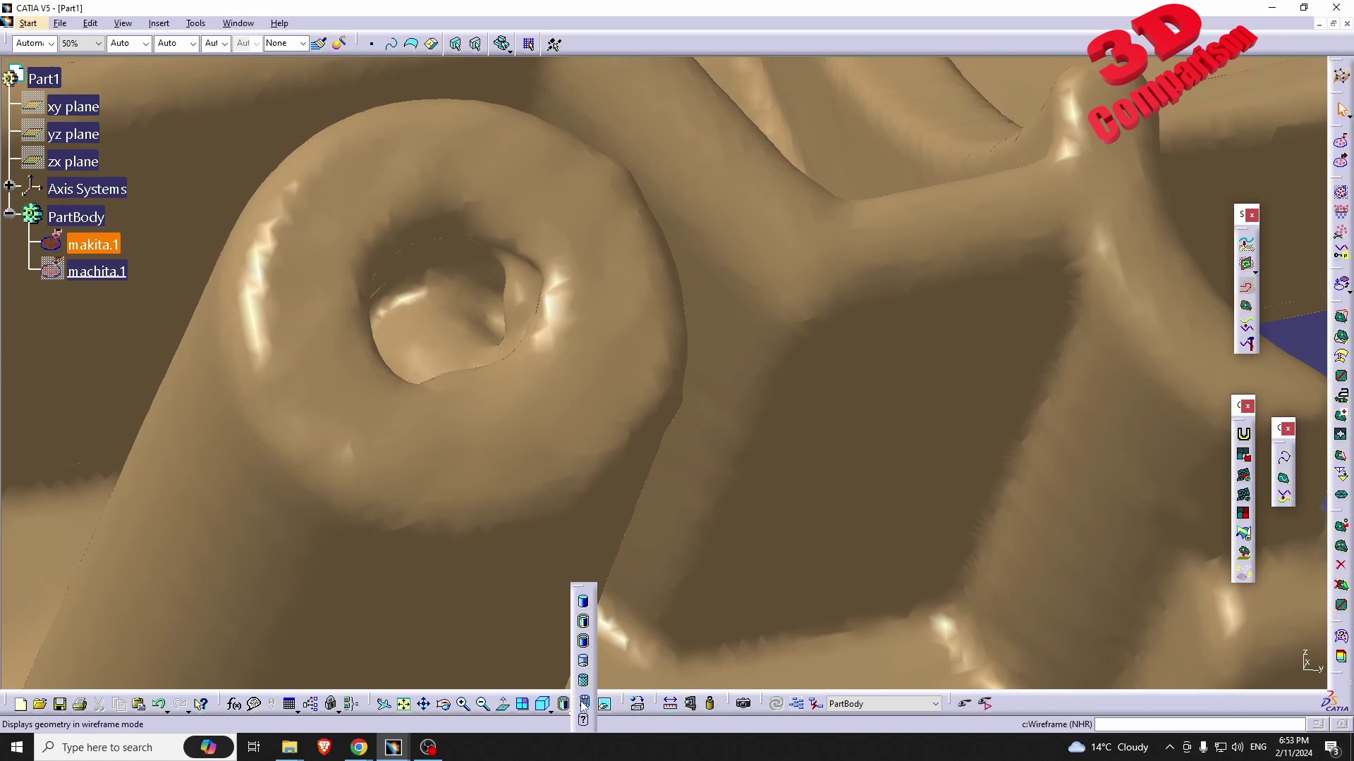
{"action": "left_click", "coordinate": [585, 705]}
{"action": "left_click", "coordinate": [570, 705]}
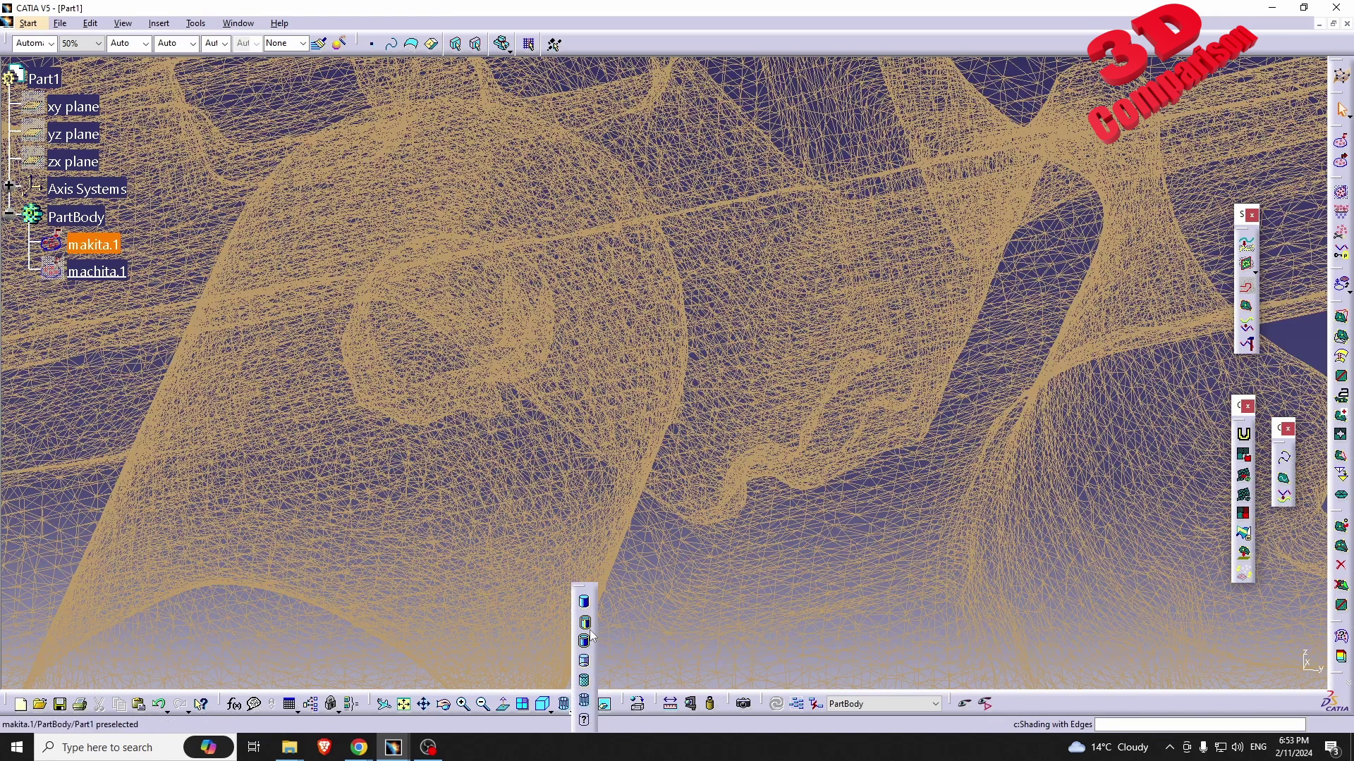
{"action": "left_click", "coordinate": [584, 623]}
{"action": "mouse_move", "coordinate": [484, 332]}
{"action": "middle_mouse_down"}
{"action": "mouse_move", "coordinate": [604, 368]}
{"action": "mouse_move", "coordinate": [708, 494]}
{"action": "middle_mouse_up"}
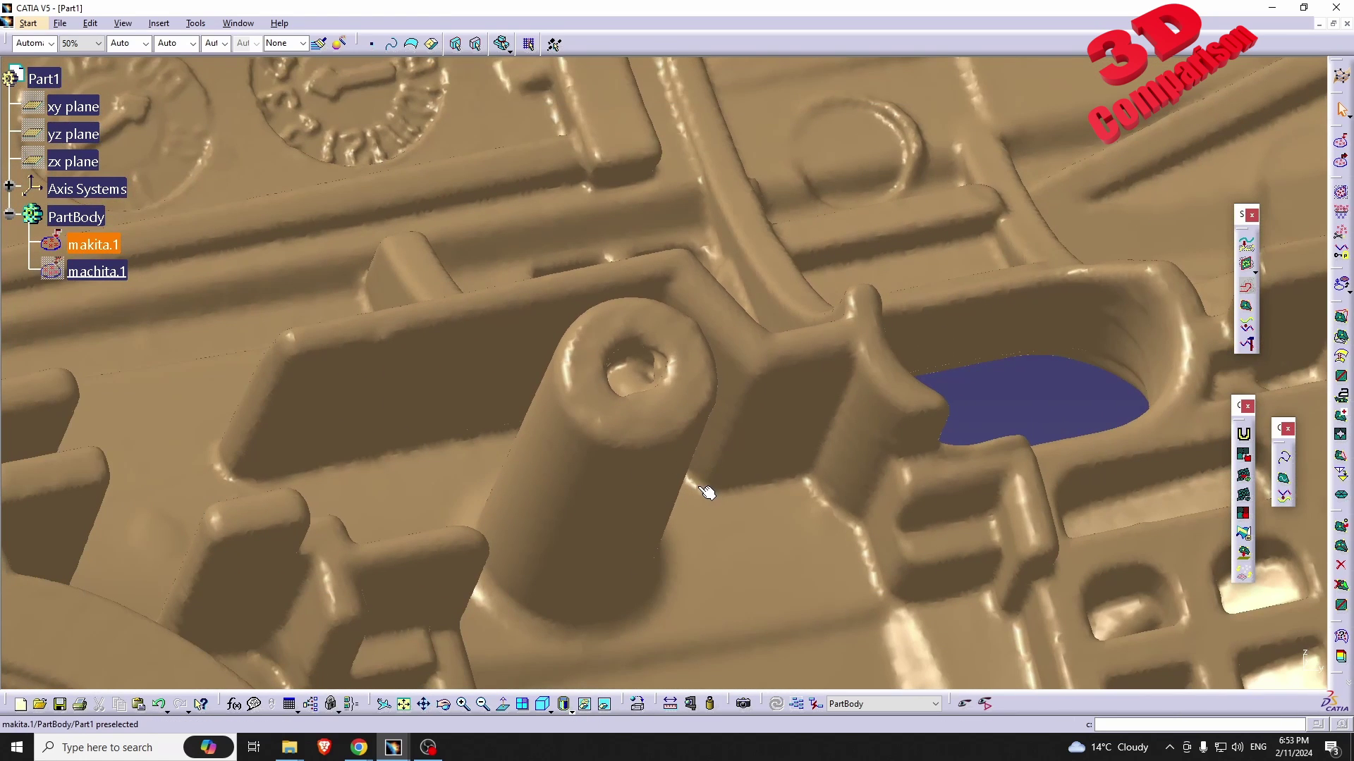
{"action": "middle_click_drag", "start_coordinate": [701, 278], "coordinate": [681, 451]}
{"action": "left_click", "coordinate": [105, 248]}
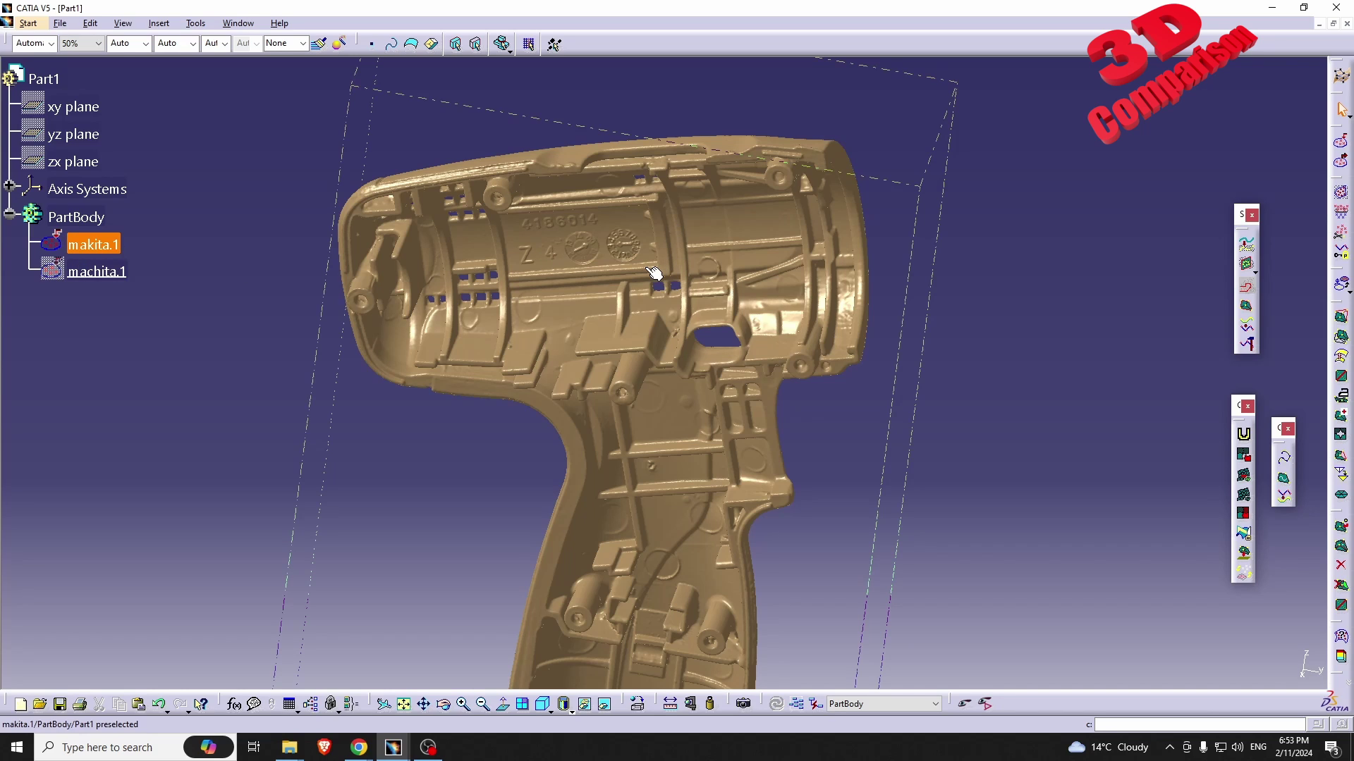
Hide makita.1 and show the machita.1 point cloud, zooming in on it.
{"action": "left_click", "coordinate": [164, 252]}
{"action": "right_click", "coordinate": [106, 246]}
{"action": "left_click", "coordinate": [141, 291]}
{"action": "right_click", "coordinate": [98, 273]}
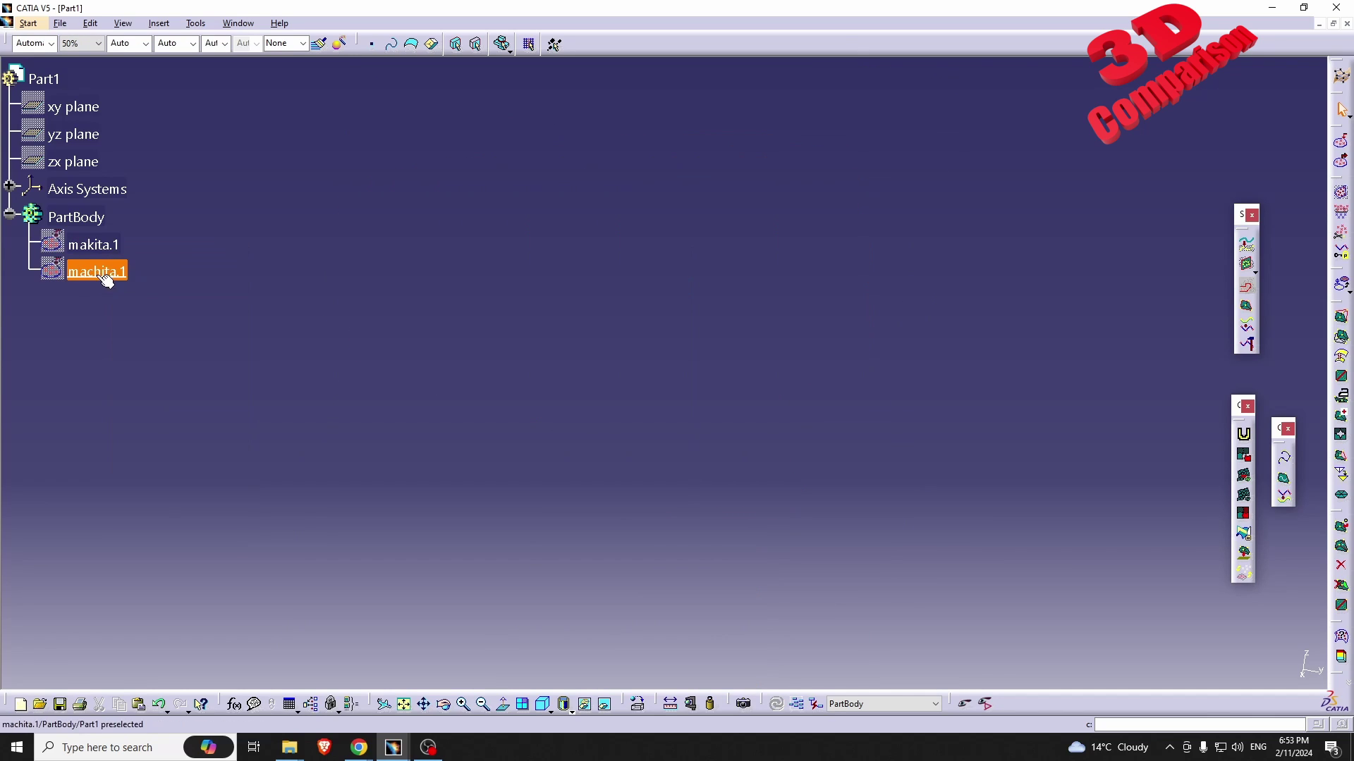
{"action": "left_click", "coordinate": [152, 318]}
{"action": "middle_click_drag", "start_coordinate": [825, 282], "coordinate": [698, 395]}
Delete machita.1, then show the makita.1 mesh again in full view.
{"action": "left_click", "coordinate": [97, 272]}
{"action": "left_click", "coordinate": [94, 270]}
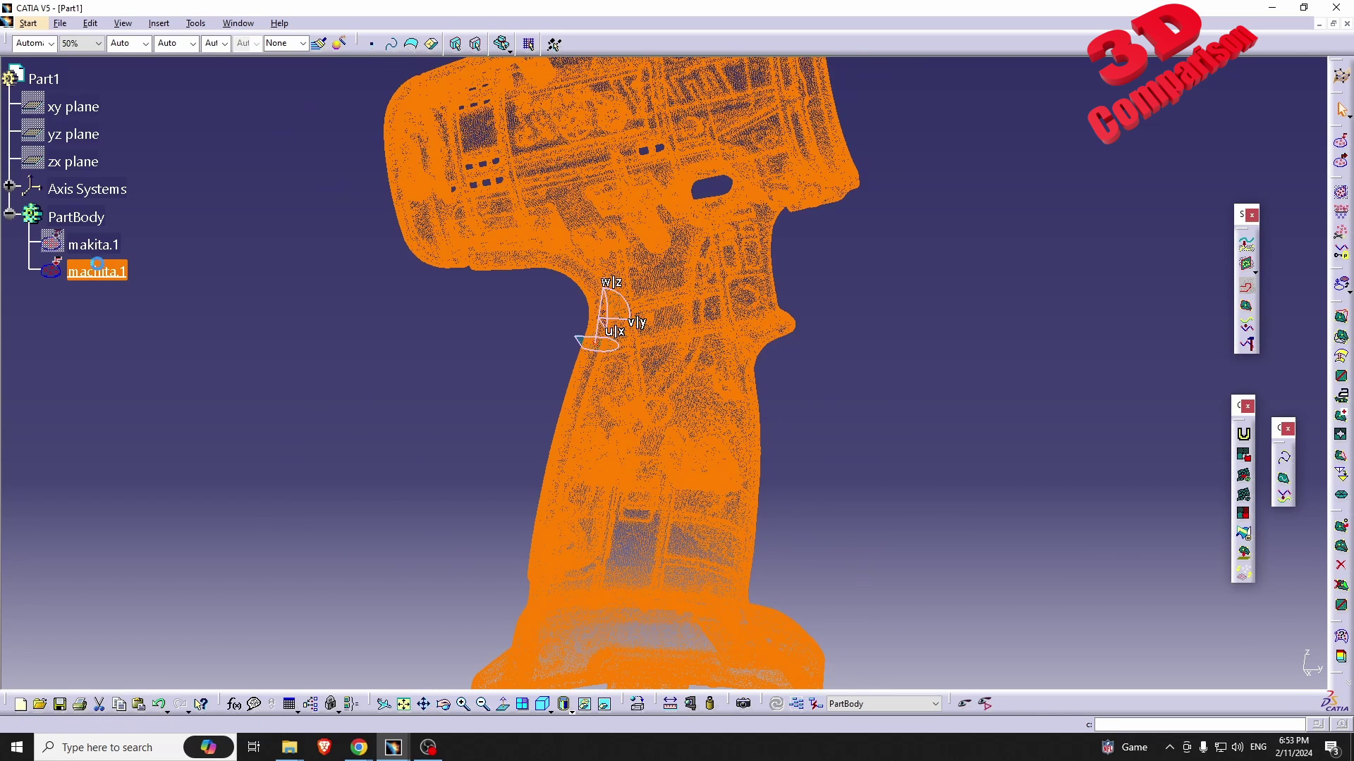
{"action": "key", "text": "Delete"}
{"action": "right_click", "coordinate": [104, 245]}
{"action": "left_click", "coordinate": [162, 289]}
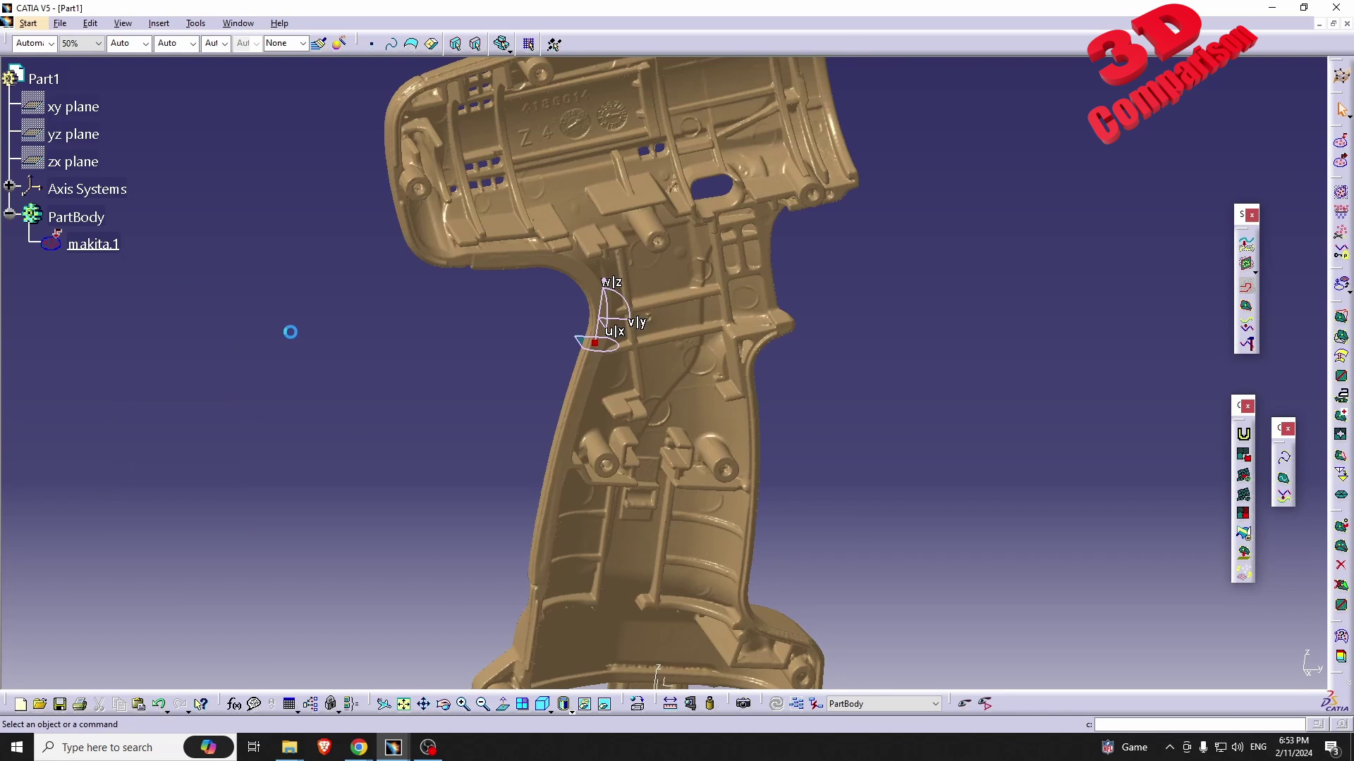
{"action": "middle_click_drag", "start_coordinate": [521, 374], "coordinate": [426, 395]}
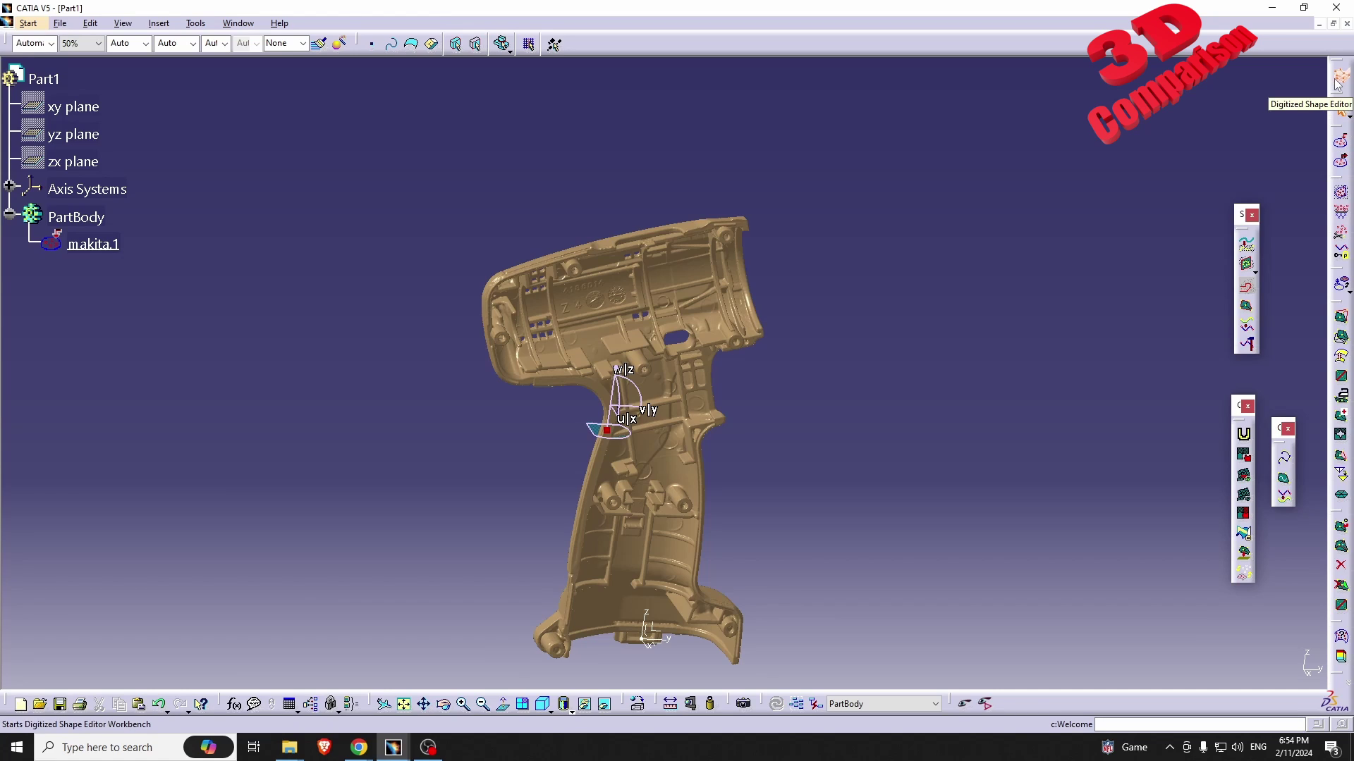
Export makita.1 in ASCII free format to the Desktop as machita_from_CATIA.
{"action": "left_click", "coordinate": [1343, 165]}
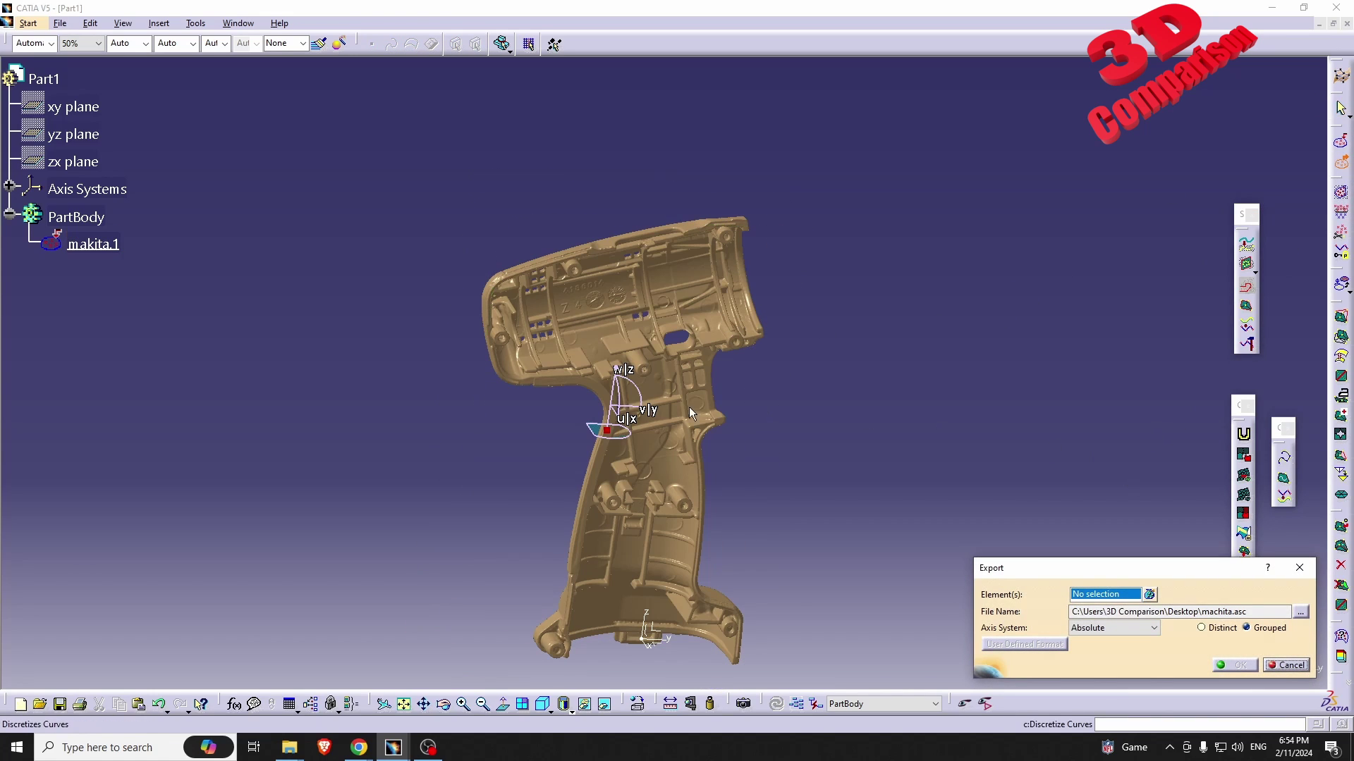
{"action": "left_click", "coordinate": [103, 246]}
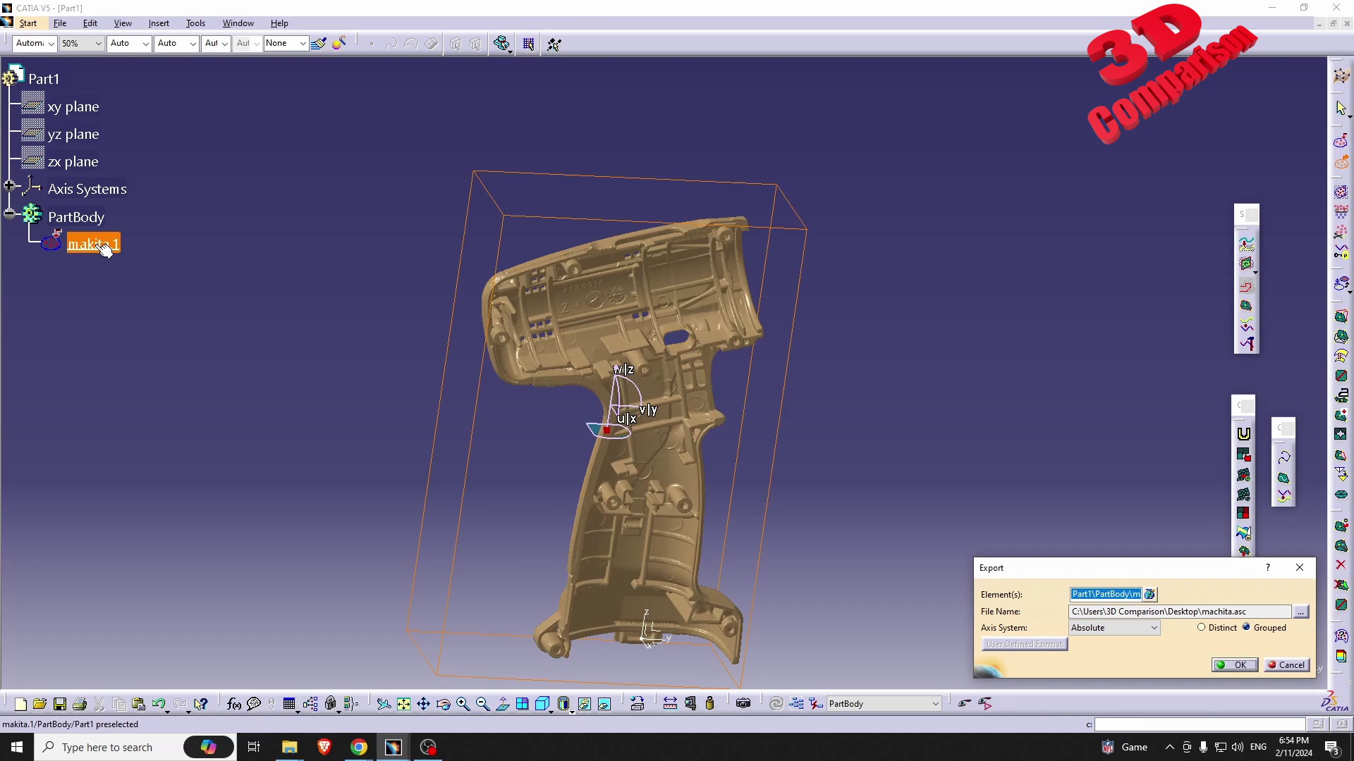
{"action": "left_click", "coordinate": [1301, 612]}
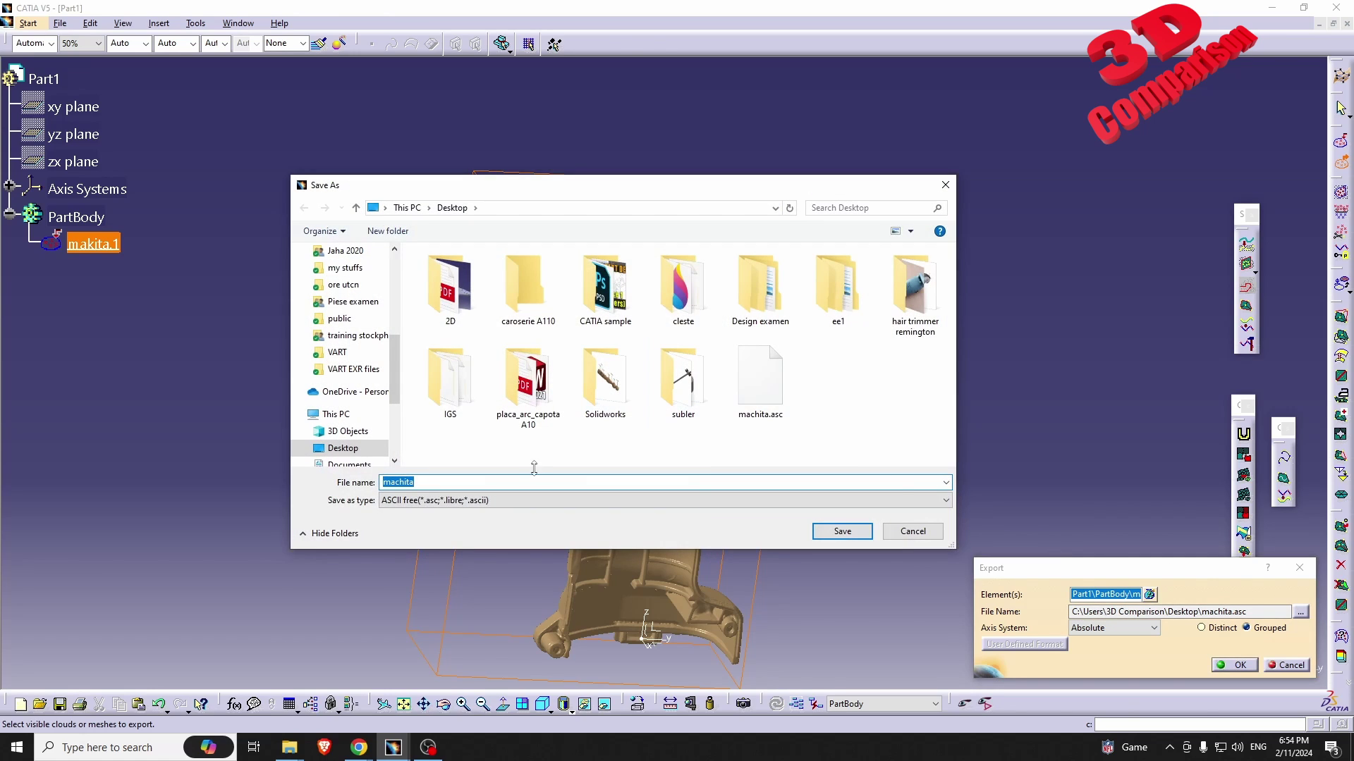
{"action": "left_click", "coordinate": [478, 500]}
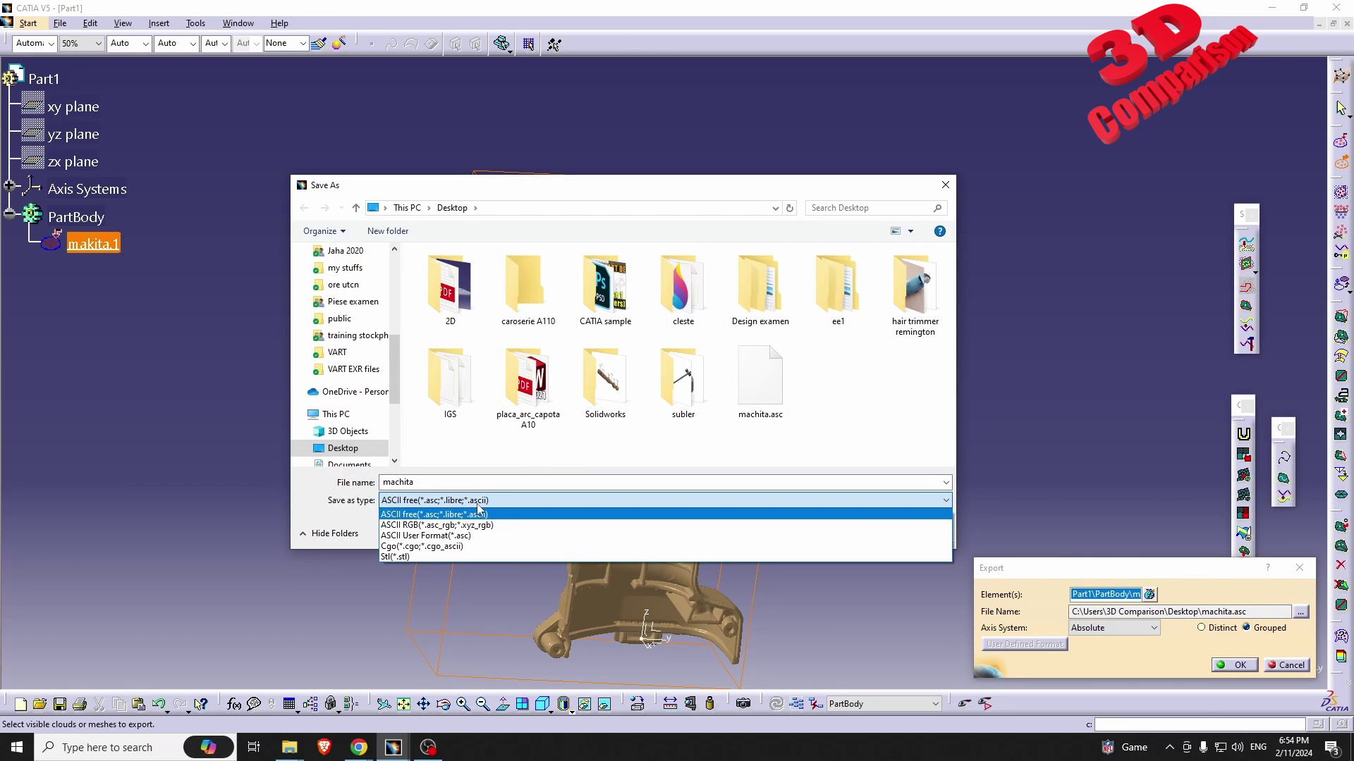
{"action": "left_click", "coordinate": [440, 519]}
{"action": "left_click", "coordinate": [434, 481]}
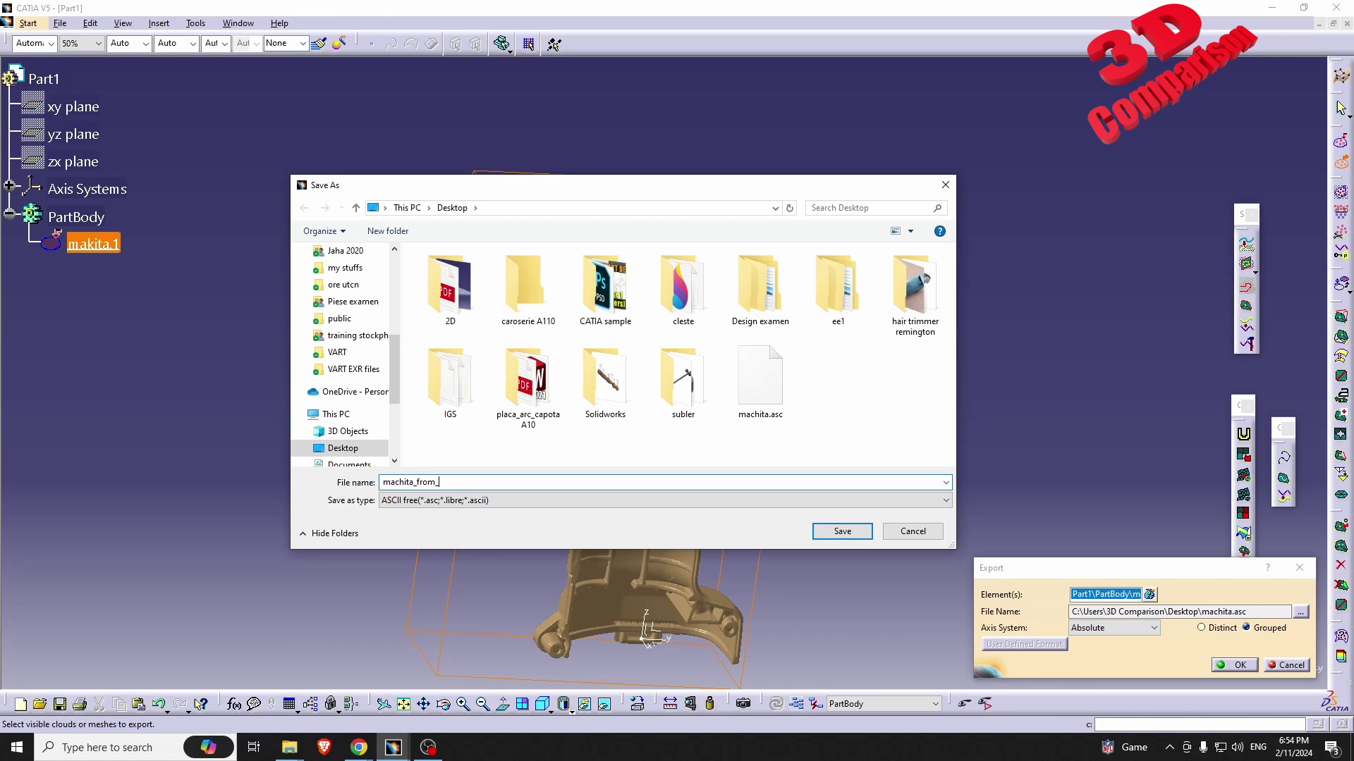
{"action": "left_click", "coordinate": [840, 533]}
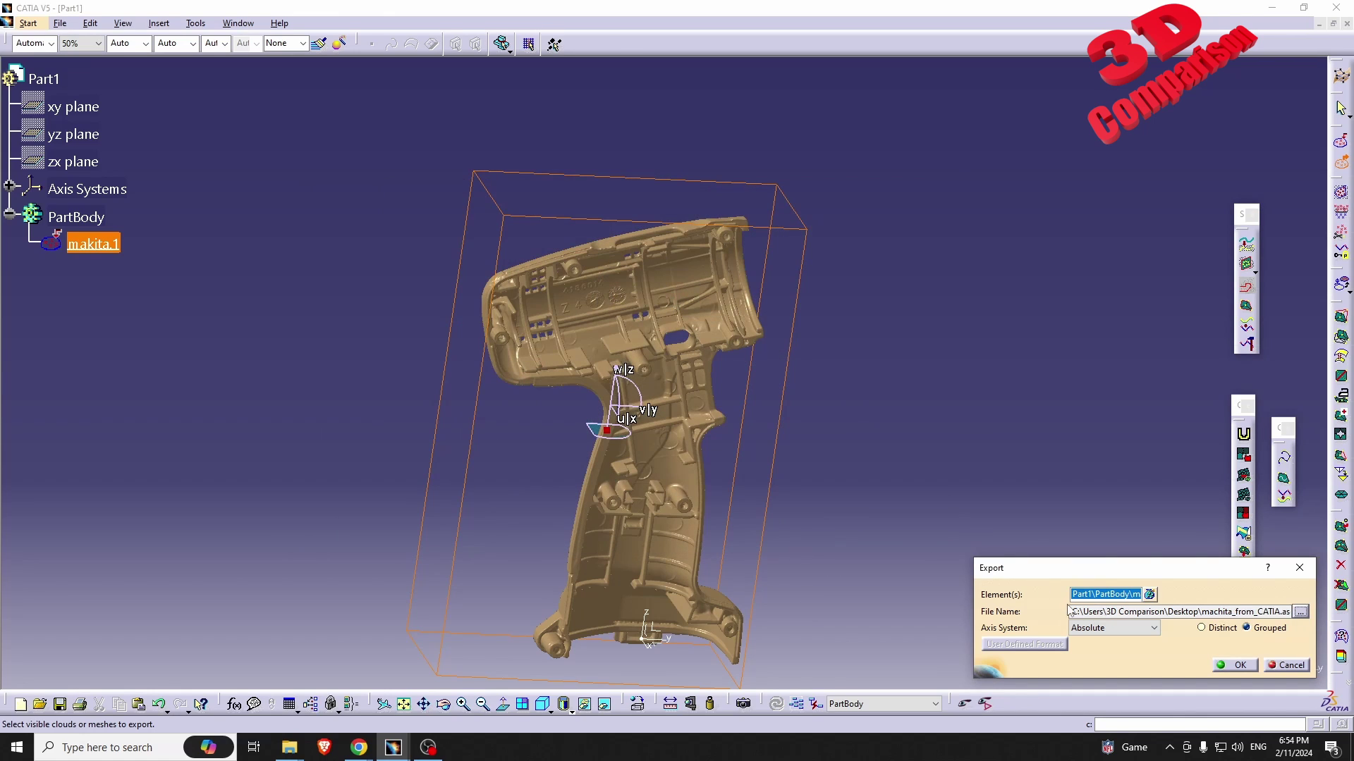
{"action": "left_click", "coordinate": [1239, 666]}
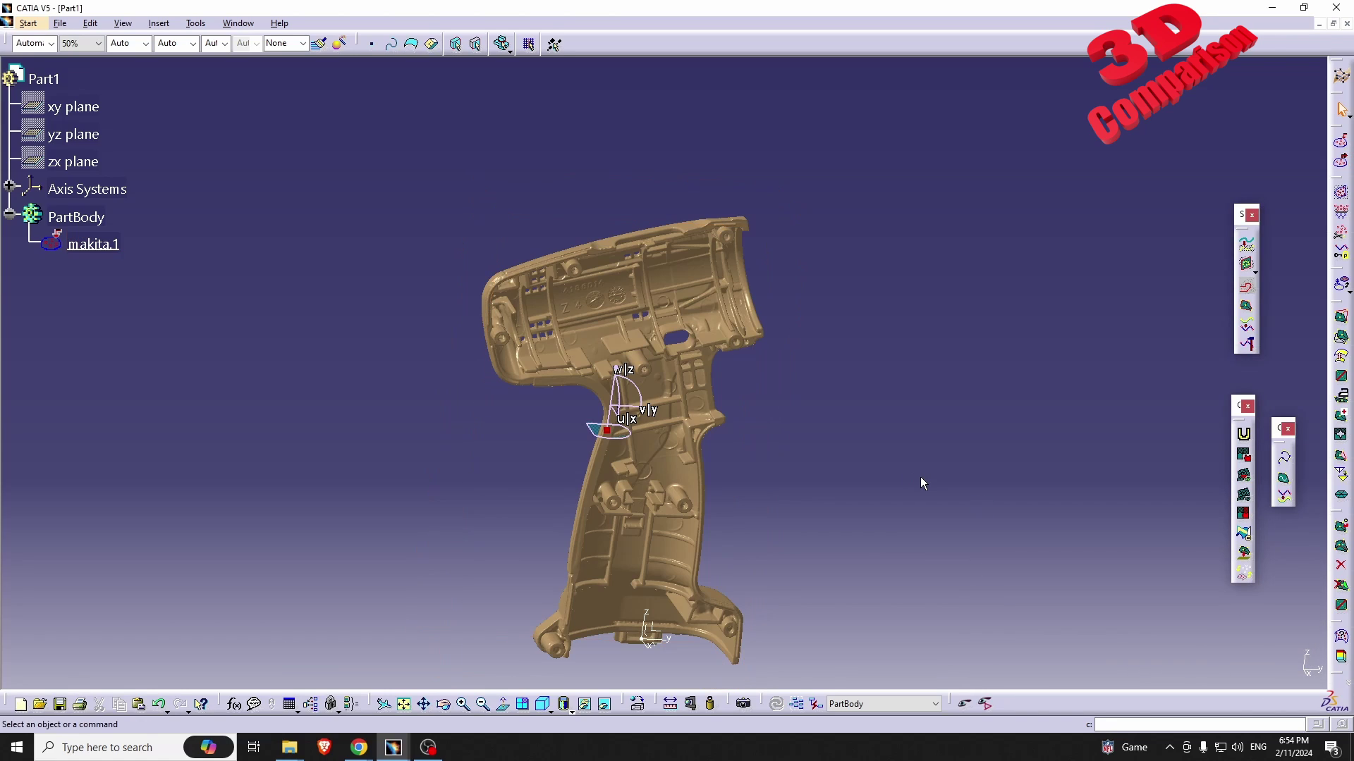
Import machita_from_CATIA.asc from the Desktop, checking its properties, and preview the point cloud.
{"action": "left_click", "coordinate": [1341, 142]}
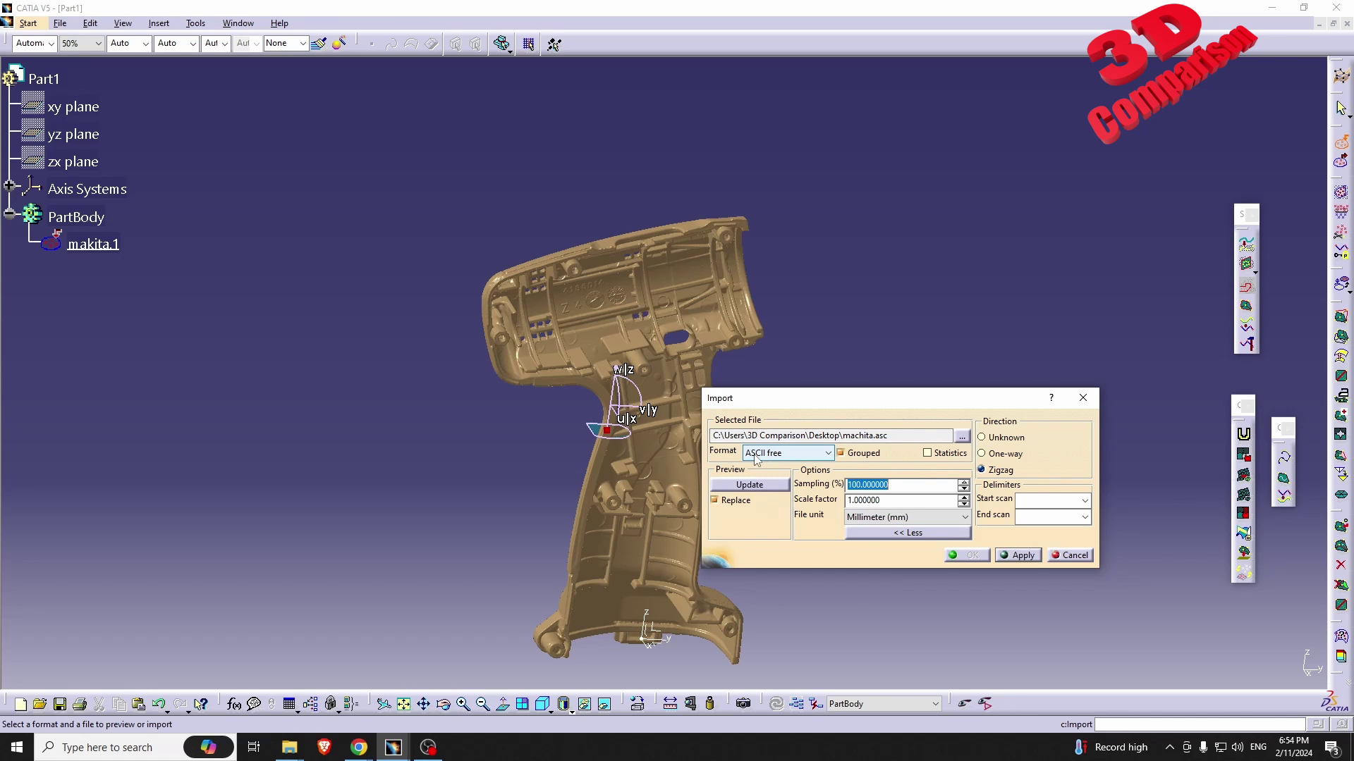
{"action": "left_click", "coordinate": [962, 436]}
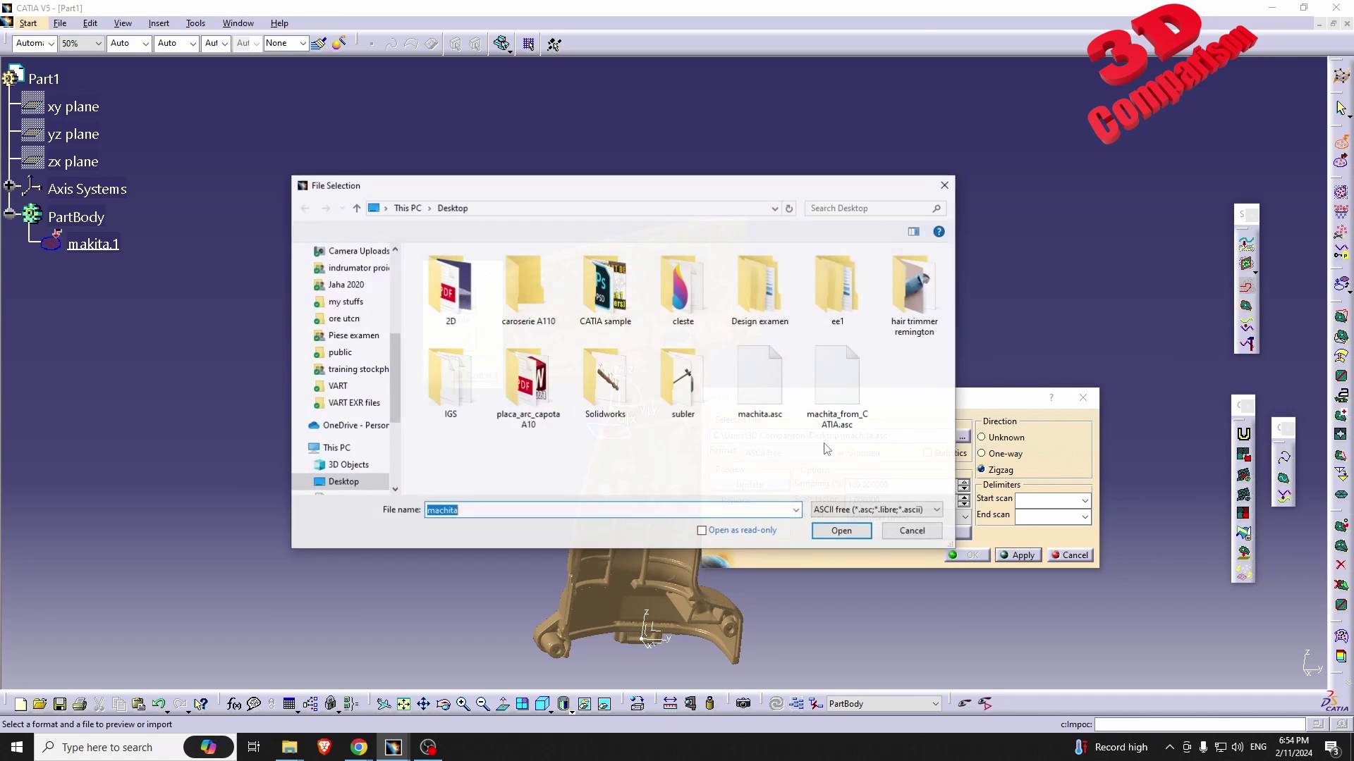
{"action": "left_click", "coordinate": [849, 388]}
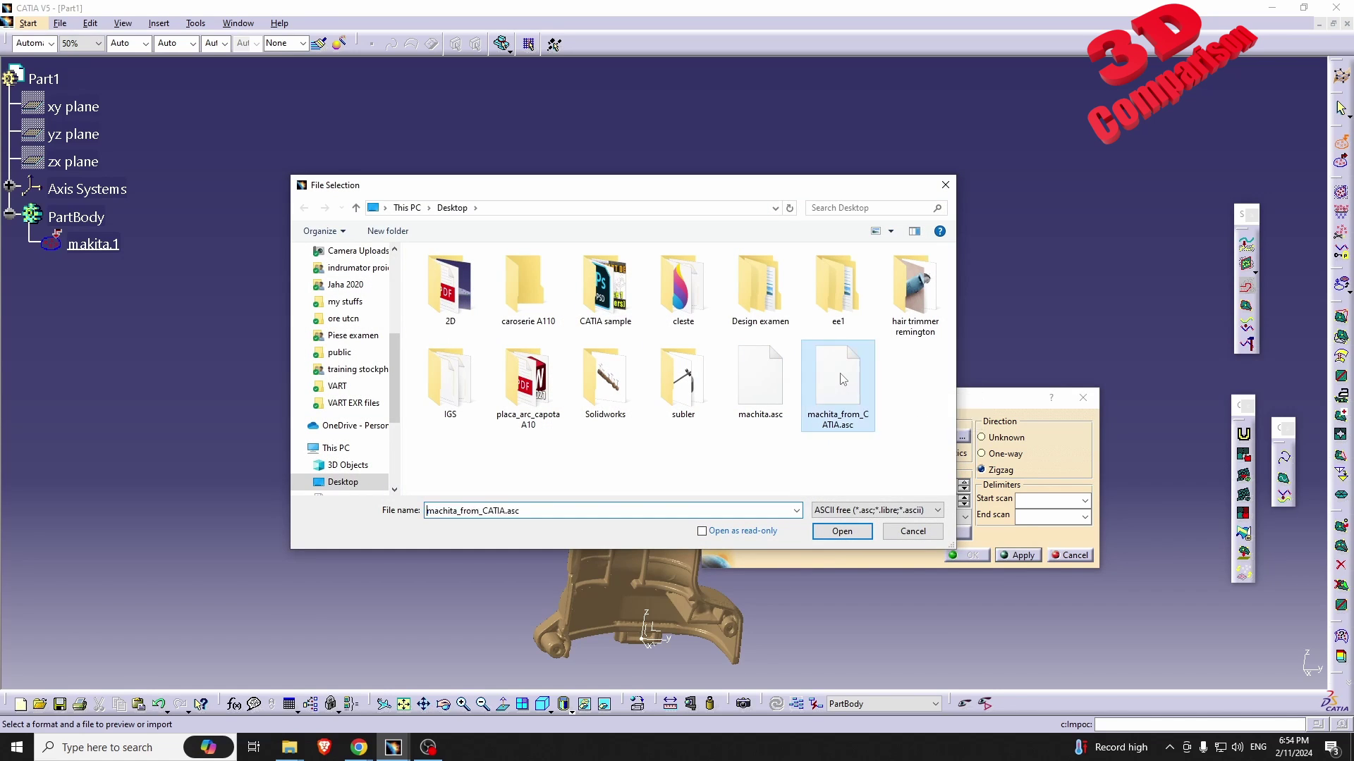
{"action": "right_click", "coordinate": [839, 375]}
{"action": "left_click", "coordinate": [875, 662]}
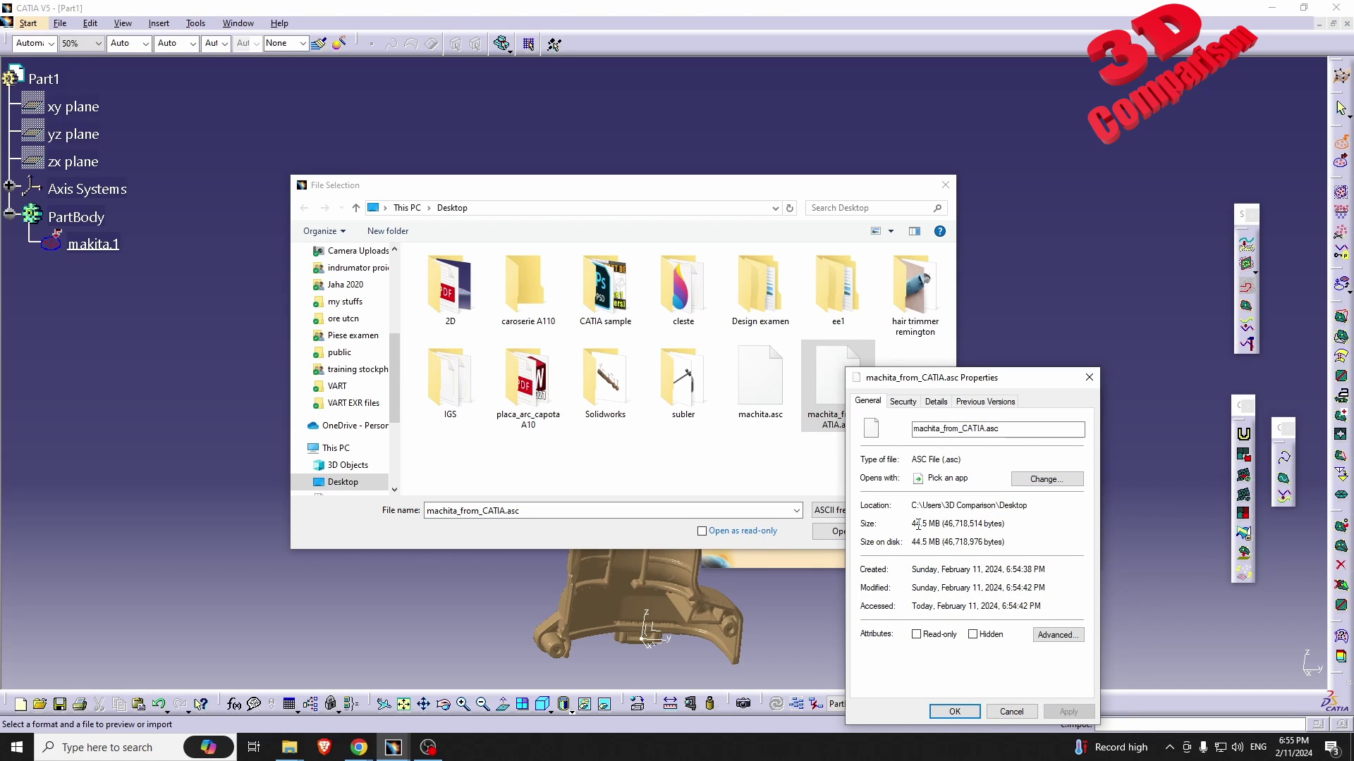
{"action": "left_click", "coordinate": [824, 431]}
{"action": "left_click", "coordinate": [842, 531]}
{"action": "left_click", "coordinate": [1024, 555]}
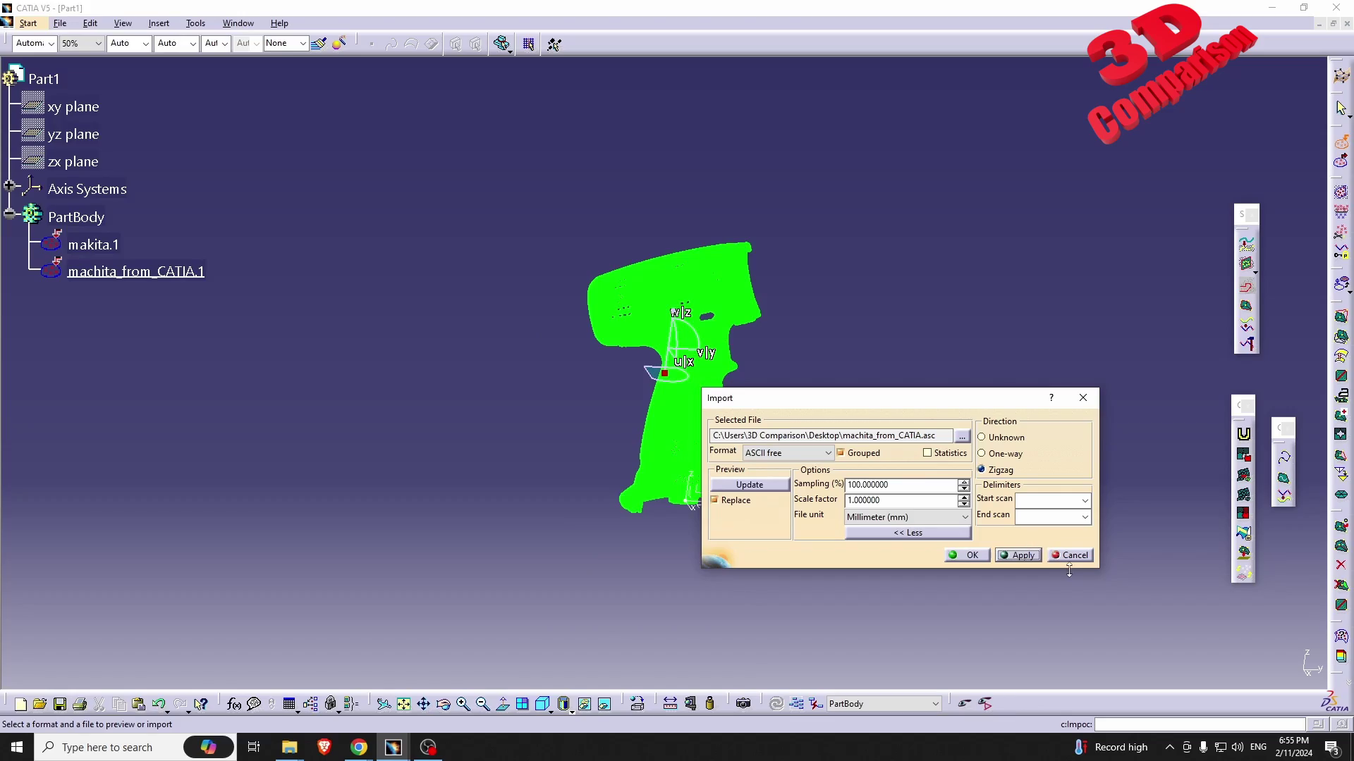
Finish the import, hide makita.1, and inspect the green point cloud up close.
{"action": "left_click", "coordinate": [968, 555]}
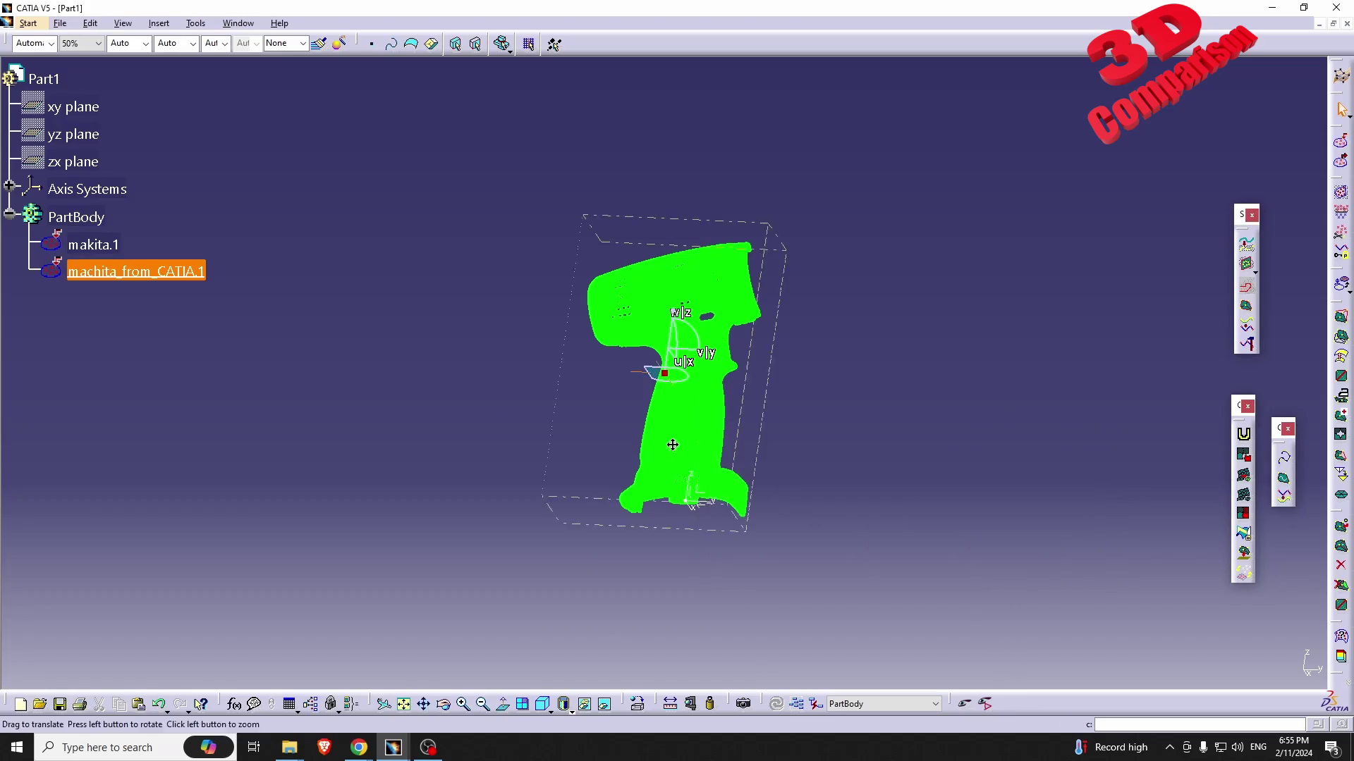
{"action": "scroll", "coordinate": [670, 319], "scroll_direction": "up", "scroll_amount": 5}
{"action": "scroll", "coordinate": [670, 319], "scroll_direction": "up", "scroll_amount": 5}
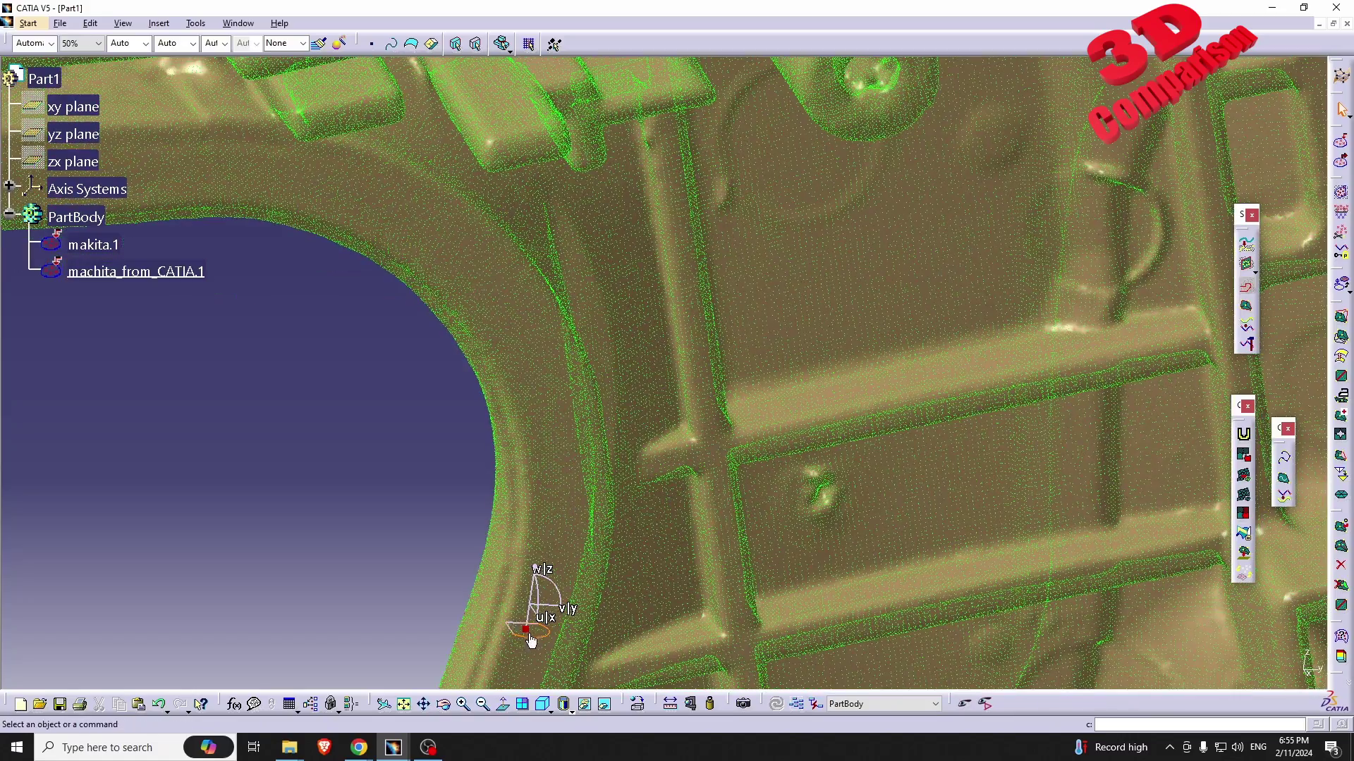
{"action": "left_click_drag", "start_coordinate": [531, 640], "coordinate": [527, 633]}
{"action": "right_click", "coordinate": [89, 245]}
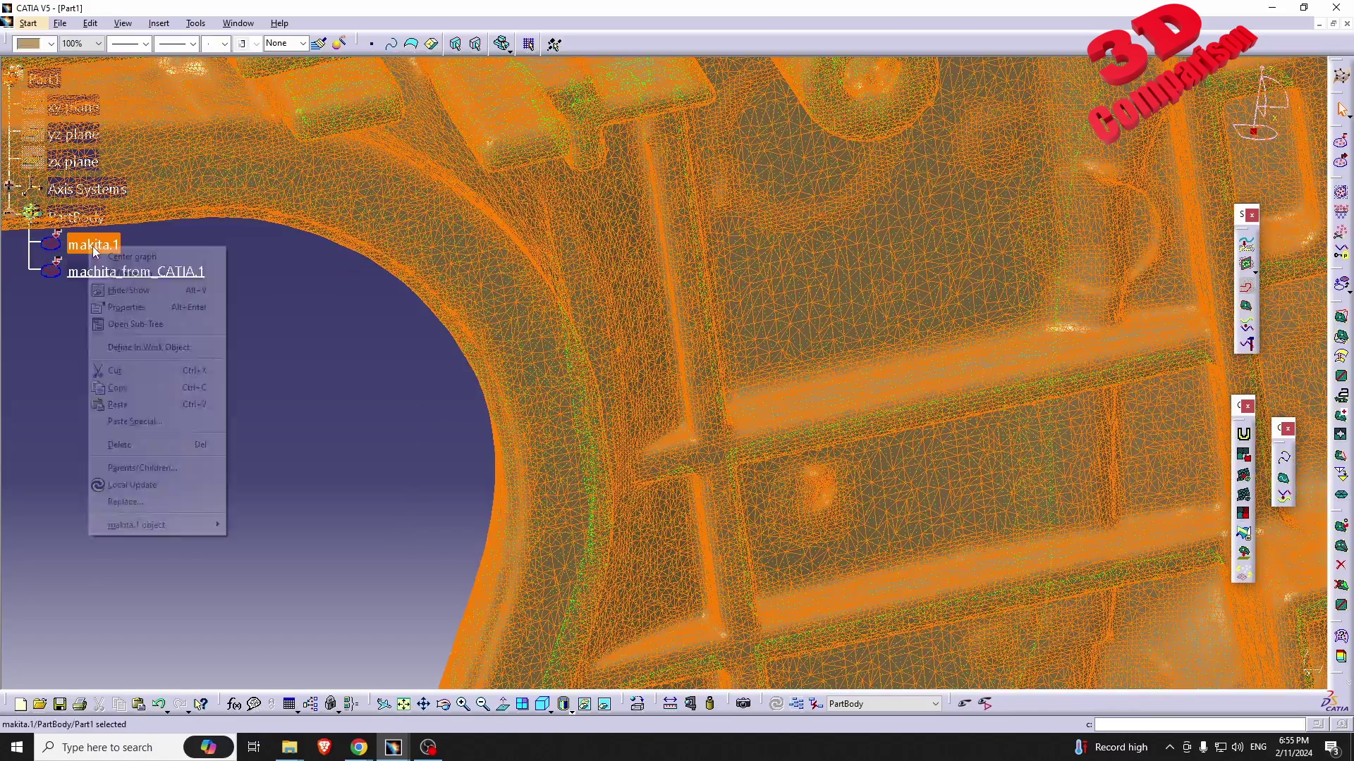
{"action": "left_click", "coordinate": [129, 293]}
{"action": "middle_click_drag", "start_coordinate": [175, 338], "coordinate": [744, 372]}
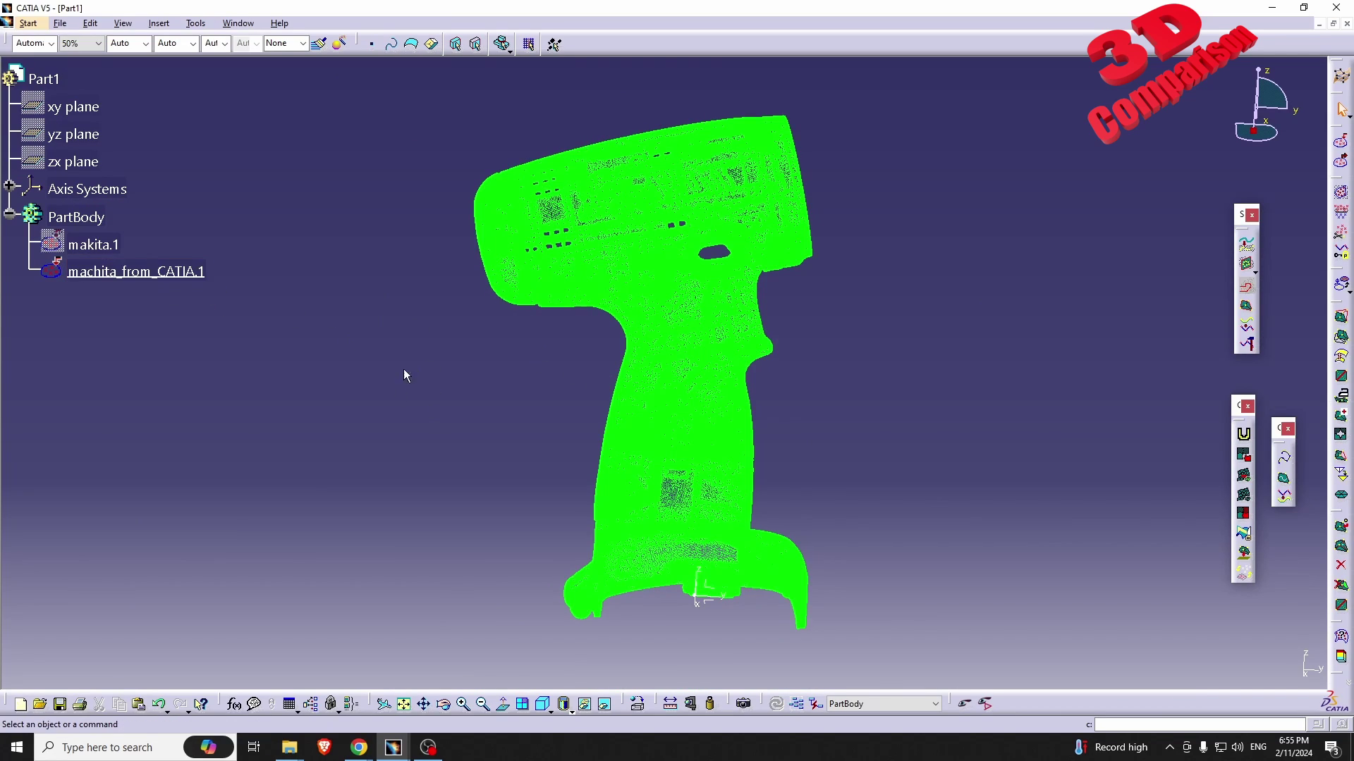
{"action": "middle_click_drag", "start_coordinate": [523, 379], "coordinate": [595, 391]}
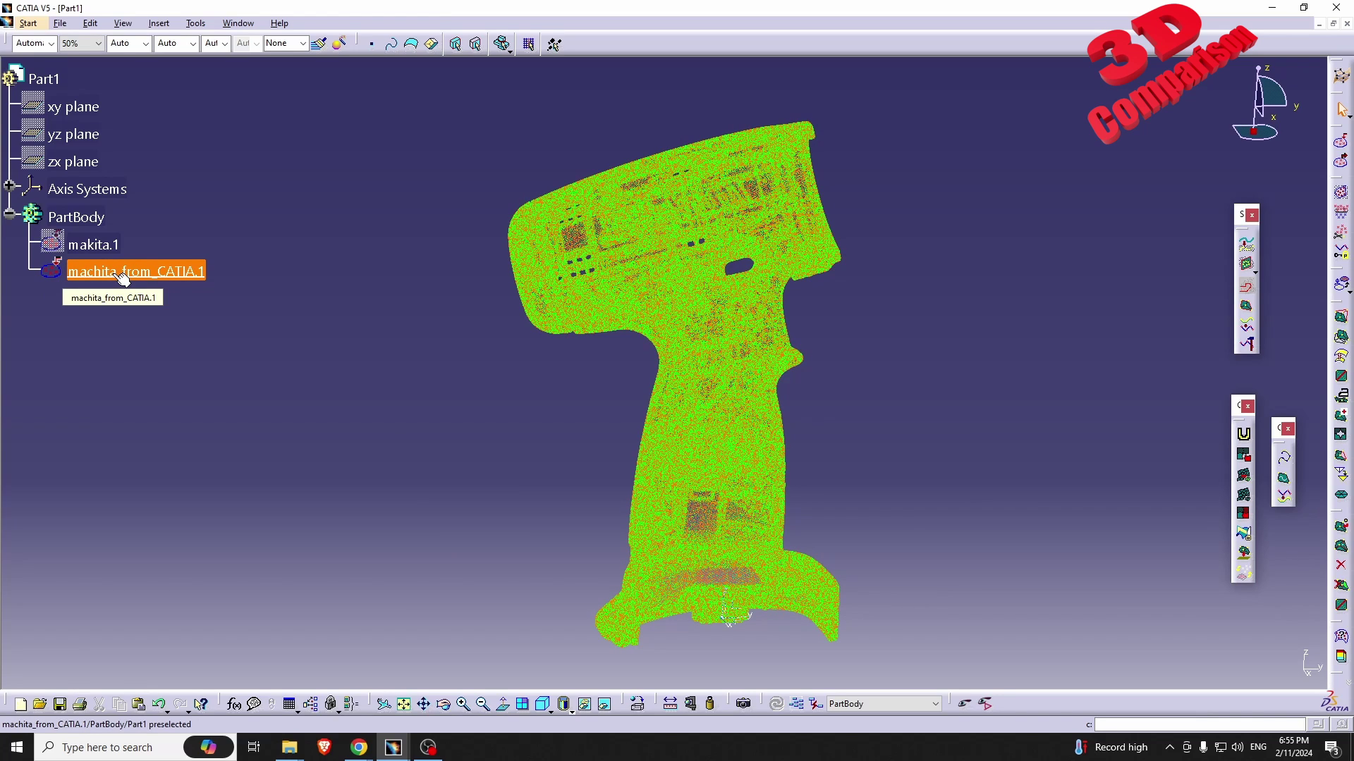
Hide machita_from_CATIA.1 and show the makita.1 mesh again for comparison.
{"action": "right_click", "coordinate": [118, 272]}
{"action": "left_click", "coordinate": [148, 313]}
{"action": "right_click", "coordinate": [104, 244]}
{"action": "left_click", "coordinate": [143, 288]}
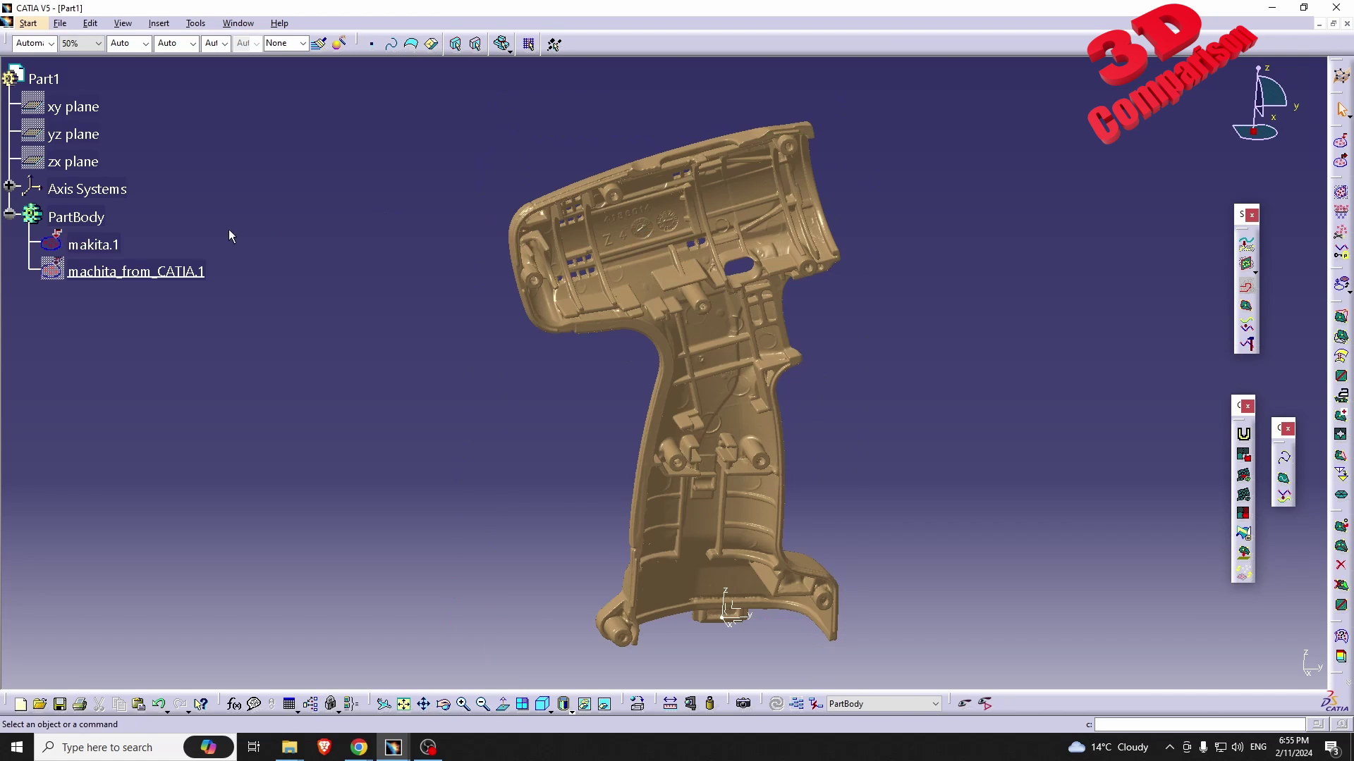
Hide makita.1 again, show machita_from_CATIA.1, and orbit around the green cloud.
{"action": "right_click", "coordinate": [109, 250]}
{"action": "left_click", "coordinate": [152, 291]}
{"action": "right_click", "coordinate": [145, 275]}
{"action": "left_click", "coordinate": [169, 321]}
{"action": "middle_click_drag", "start_coordinate": [886, 447], "coordinate": [704, 405]}
{"action": "middle_click_drag", "start_coordinate": [640, 362], "coordinate": [659, 415]}
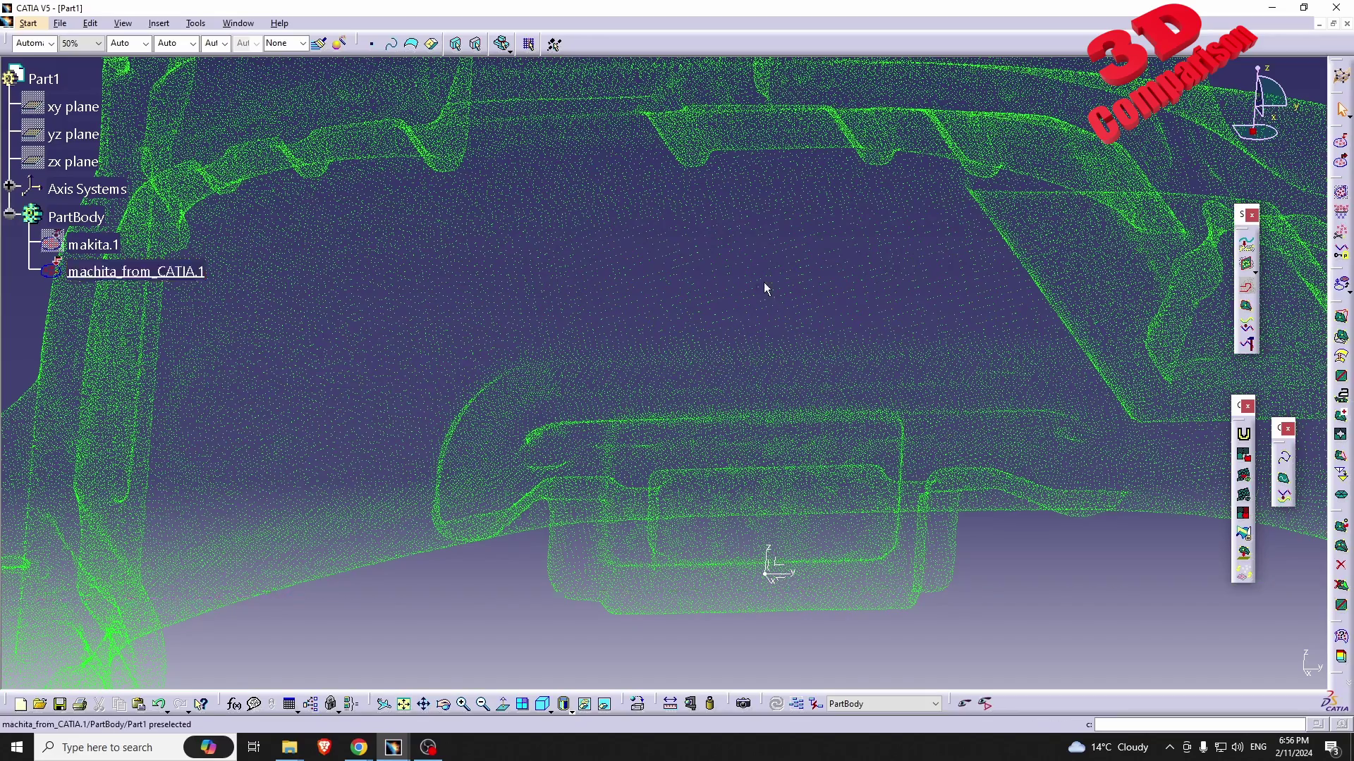
{"action": "middle_click_drag", "start_coordinate": [767, 281], "coordinate": [737, 469]}
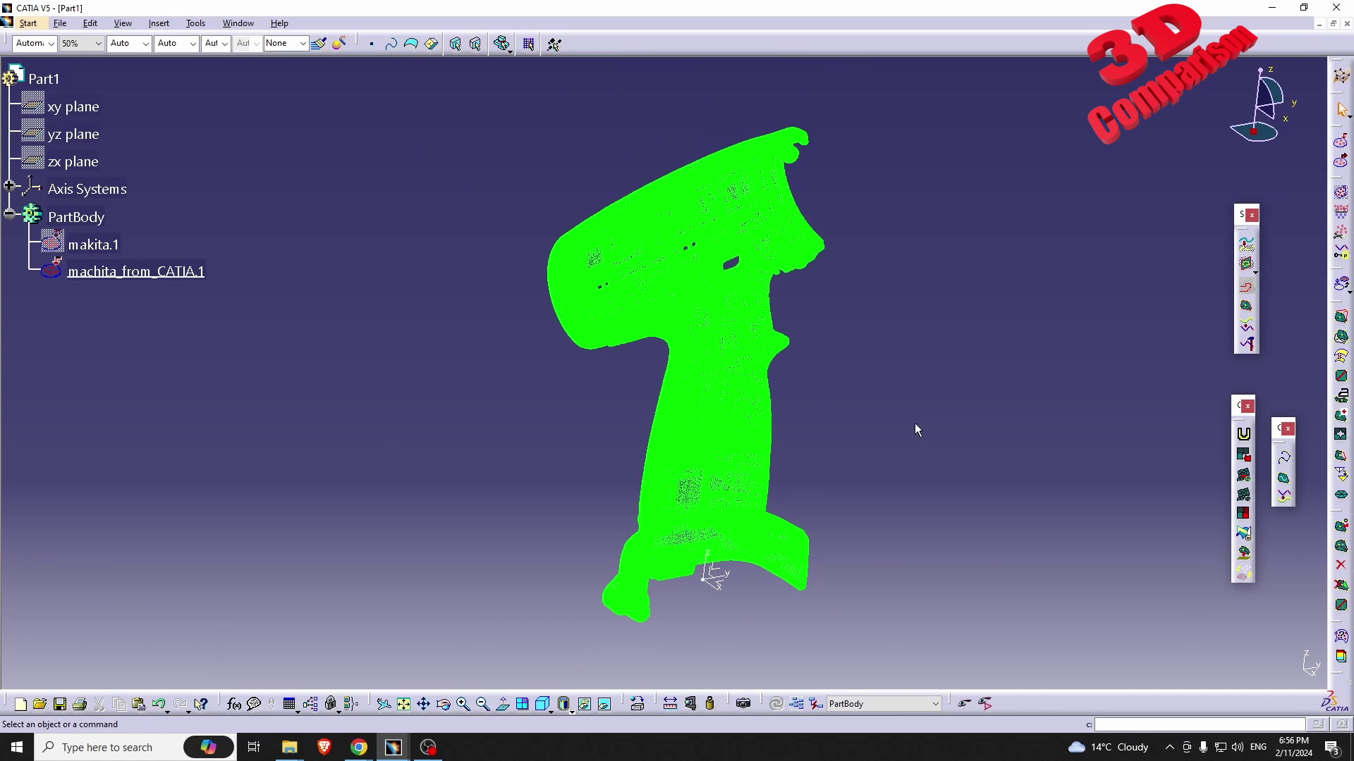
{"action": "middle_click_drag", "start_coordinate": [900, 423], "coordinate": [804, 441]}
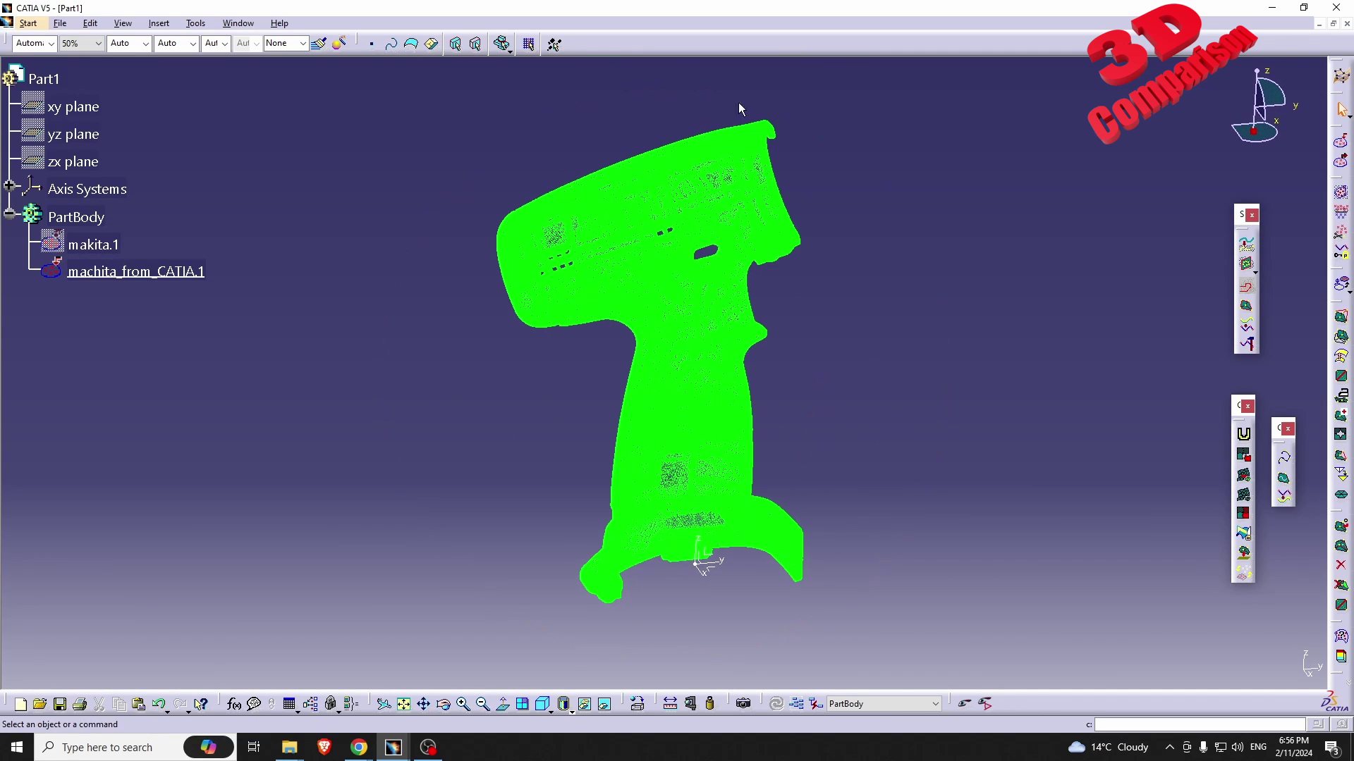
{"action": "left_click", "coordinate": [1343, 321]}
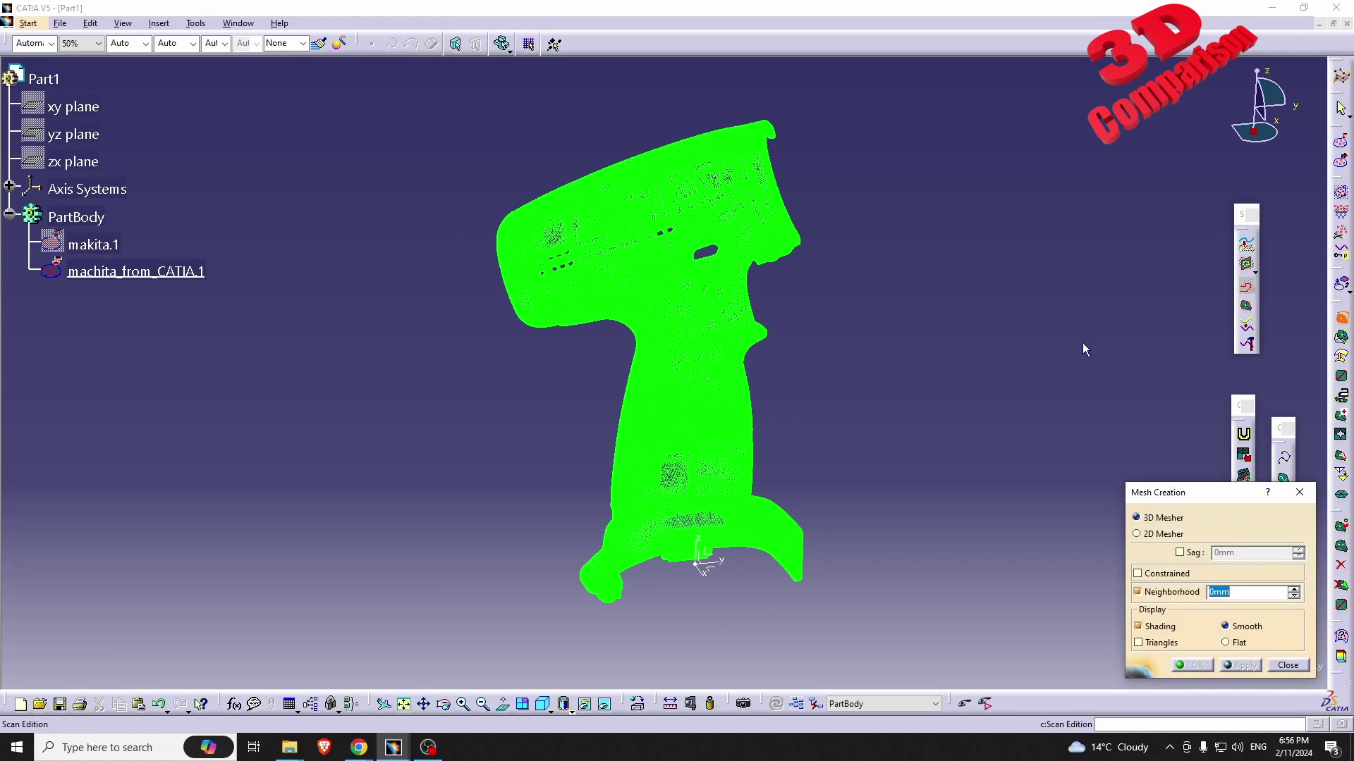
{"action": "left_click", "coordinate": [734, 359]}
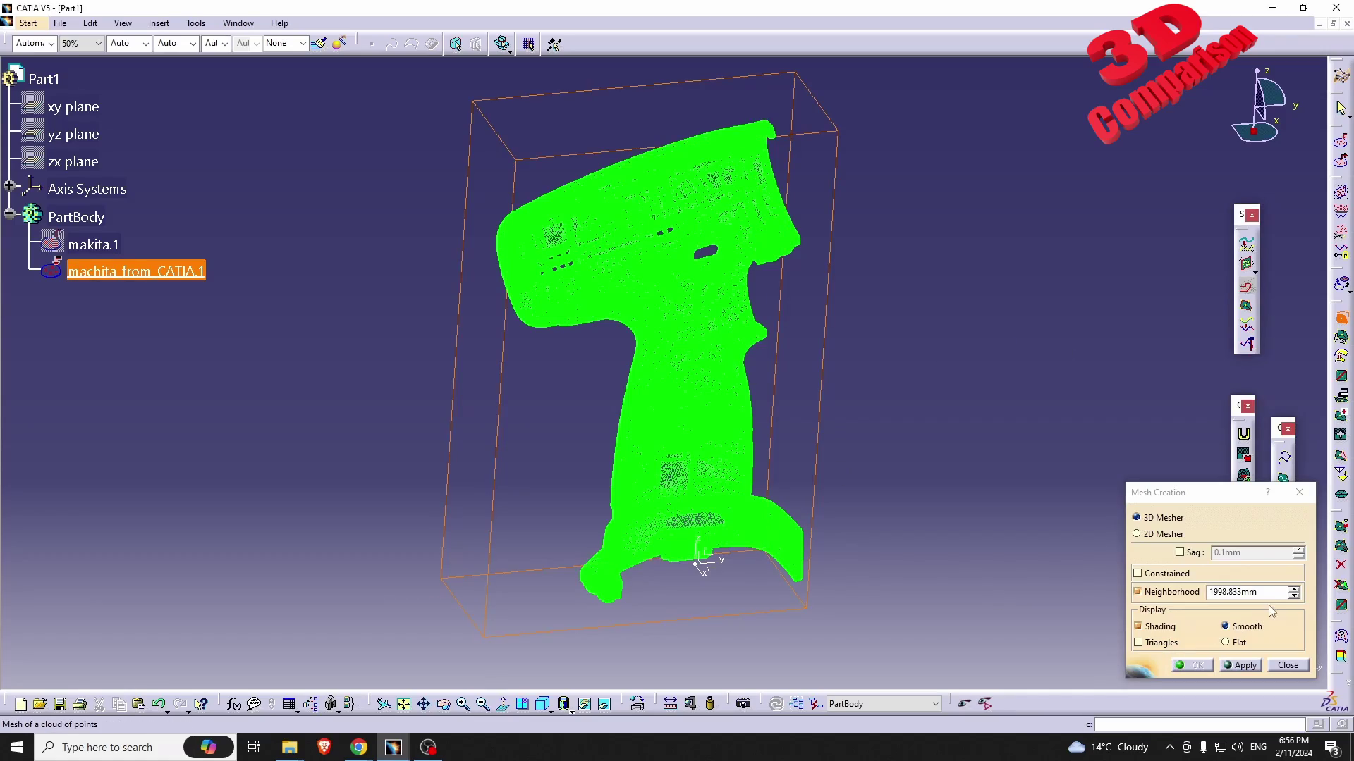
{"action": "double_click", "coordinate": [1233, 592]}
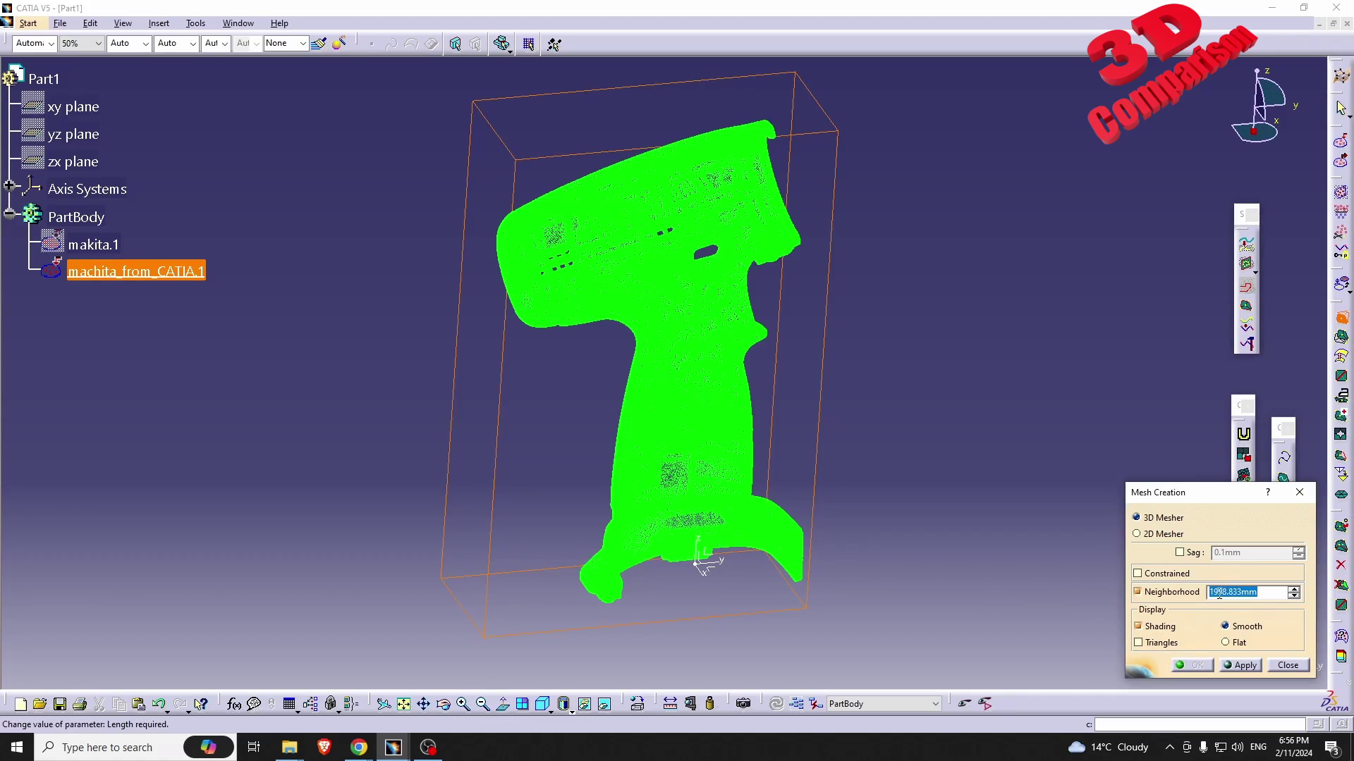
{"action": "middle_click_drag", "start_coordinate": [803, 490], "coordinate": [705, 378]}
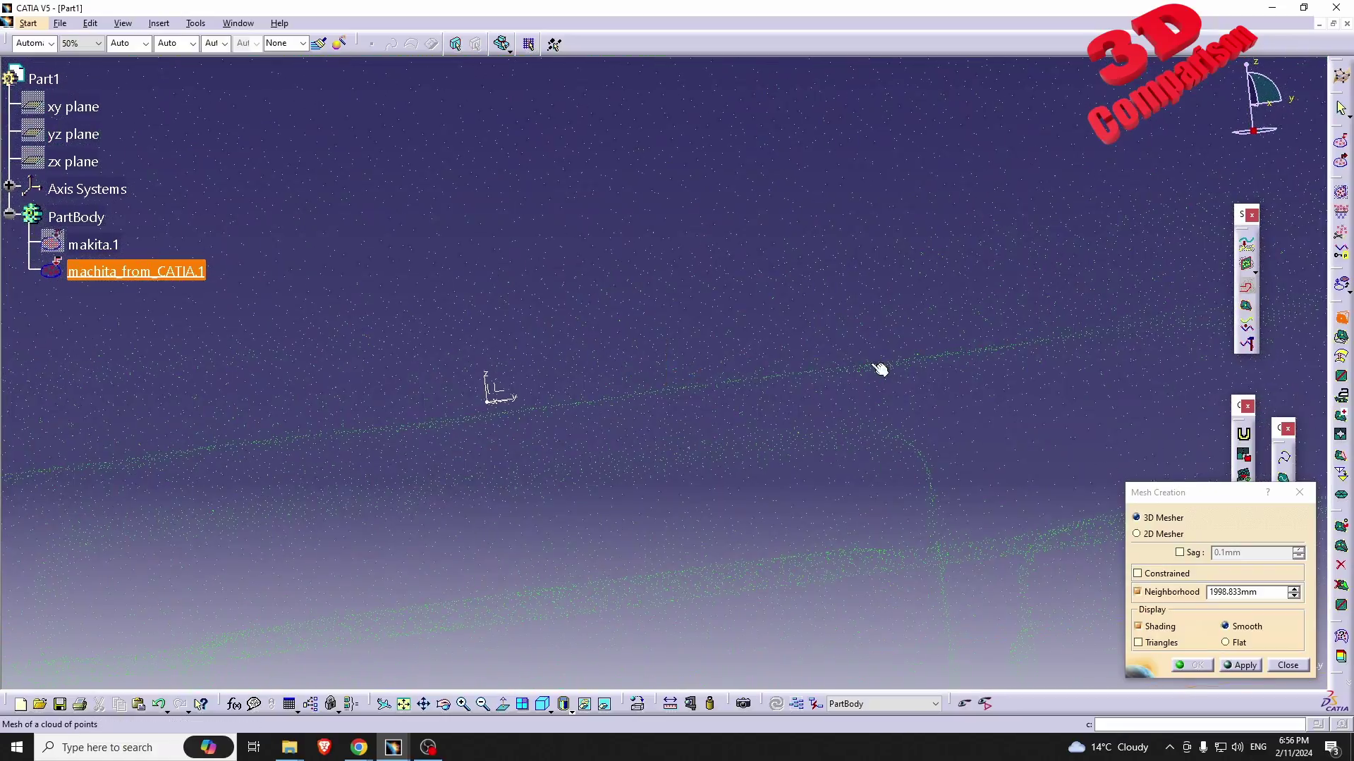
{"action": "middle_click_drag", "start_coordinate": [866, 373], "coordinate": [637, 341]}
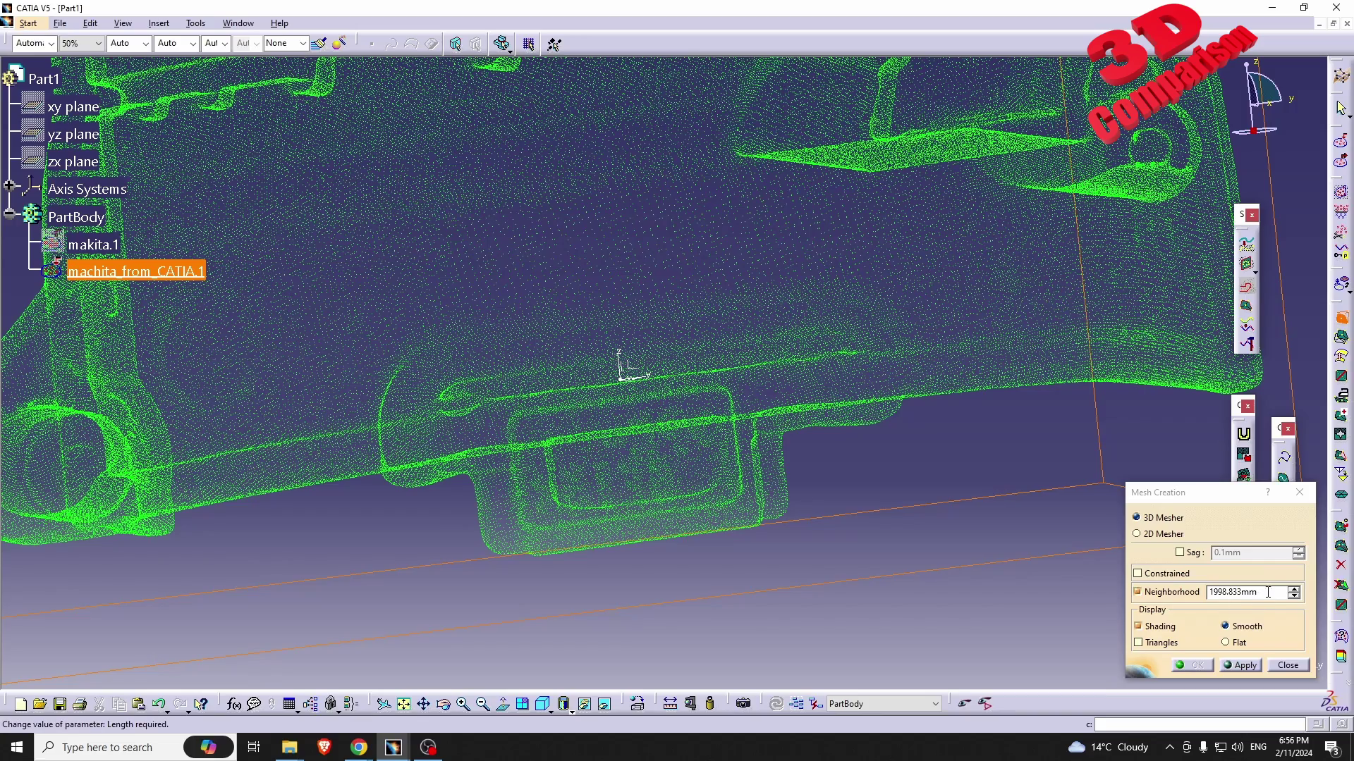
{"action": "mouse_move", "coordinate": [733, 388]}
{"action": "middle_mouse_down"}
{"action": "mouse_move", "coordinate": [783, 370]}
{"action": "mouse_move", "coordinate": [773, 293]}
{"action": "mouse_move", "coordinate": [707, 559]}
{"action": "mouse_move", "coordinate": [723, 401]}
{"action": "middle_mouse_up"}
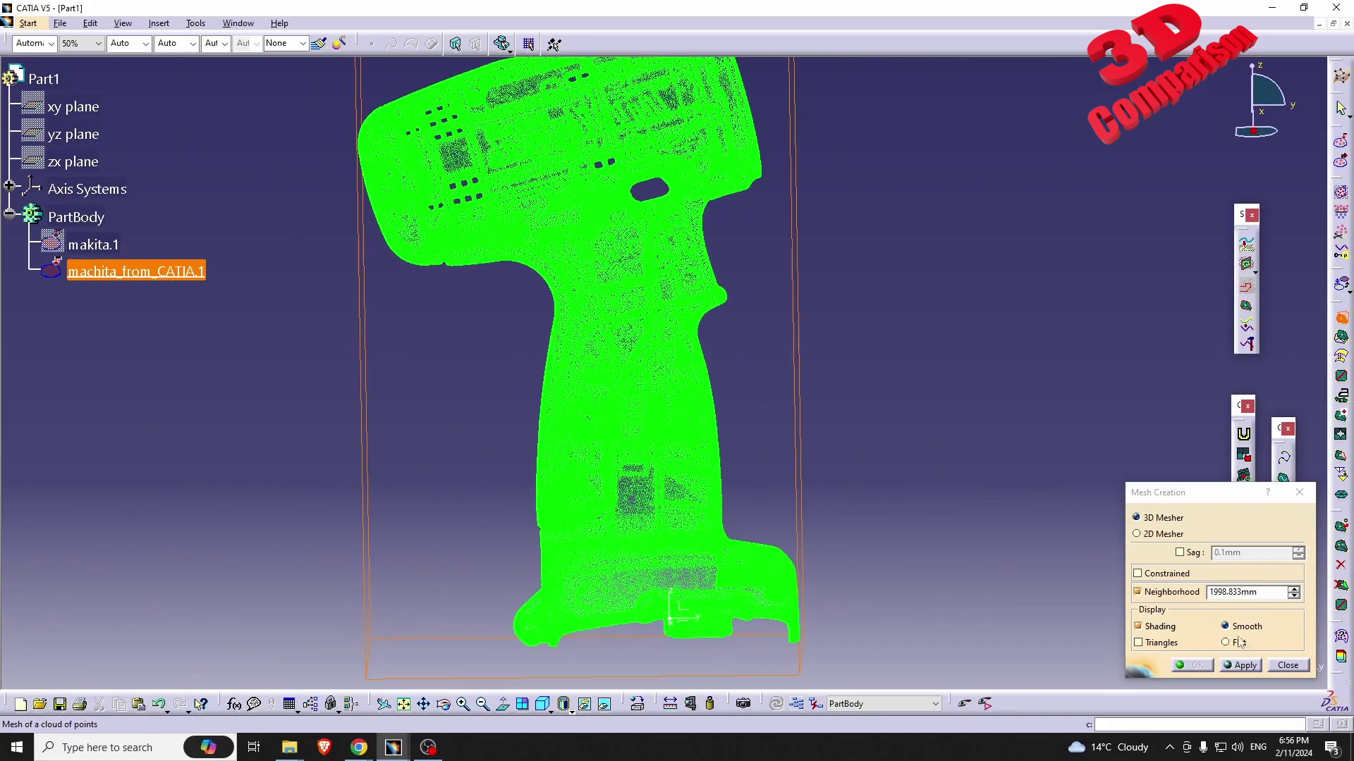
{"action": "left_click", "coordinate": [1276, 671]}
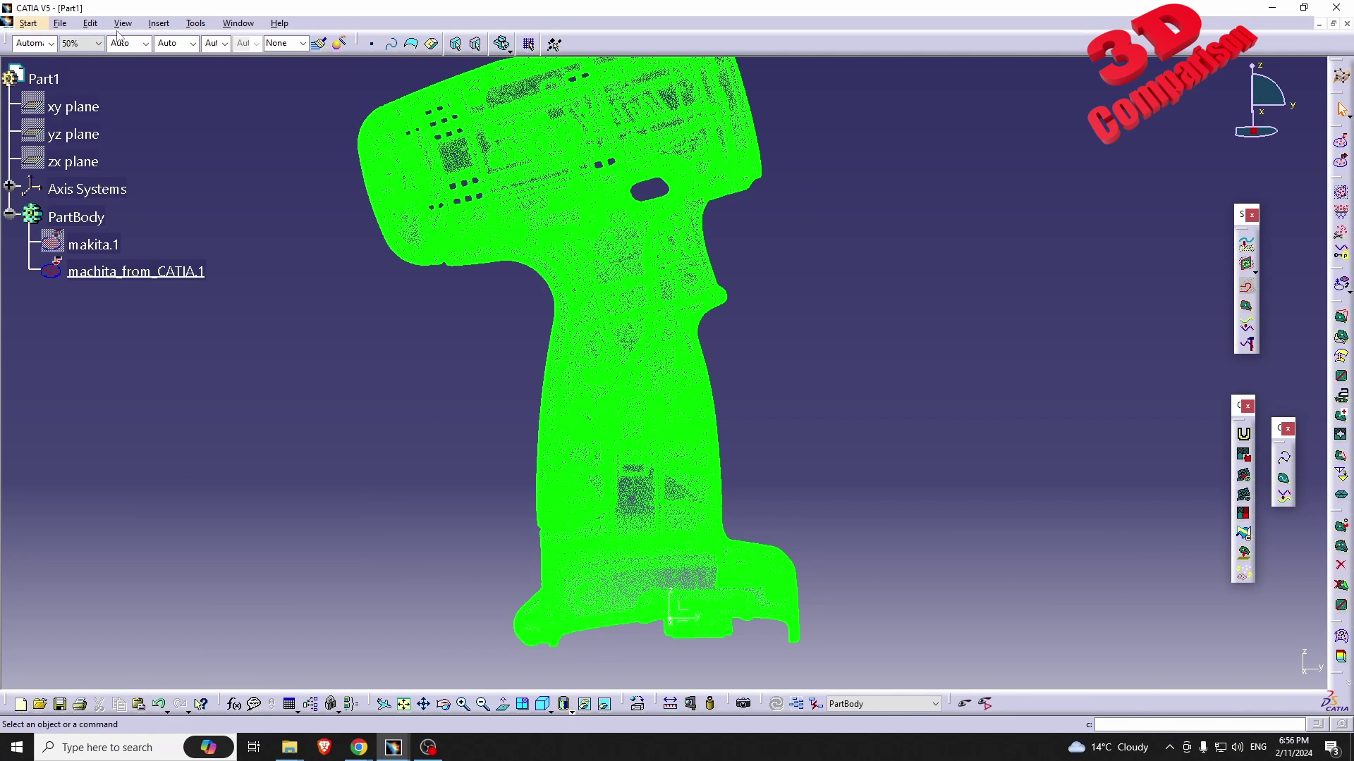
Check makita.1's statistics with Information: 999494 points and 1999092 triangles.
{"action": "left_click", "coordinate": [160, 23]}
{"action": "mouse_move", "coordinate": [230, 330]}
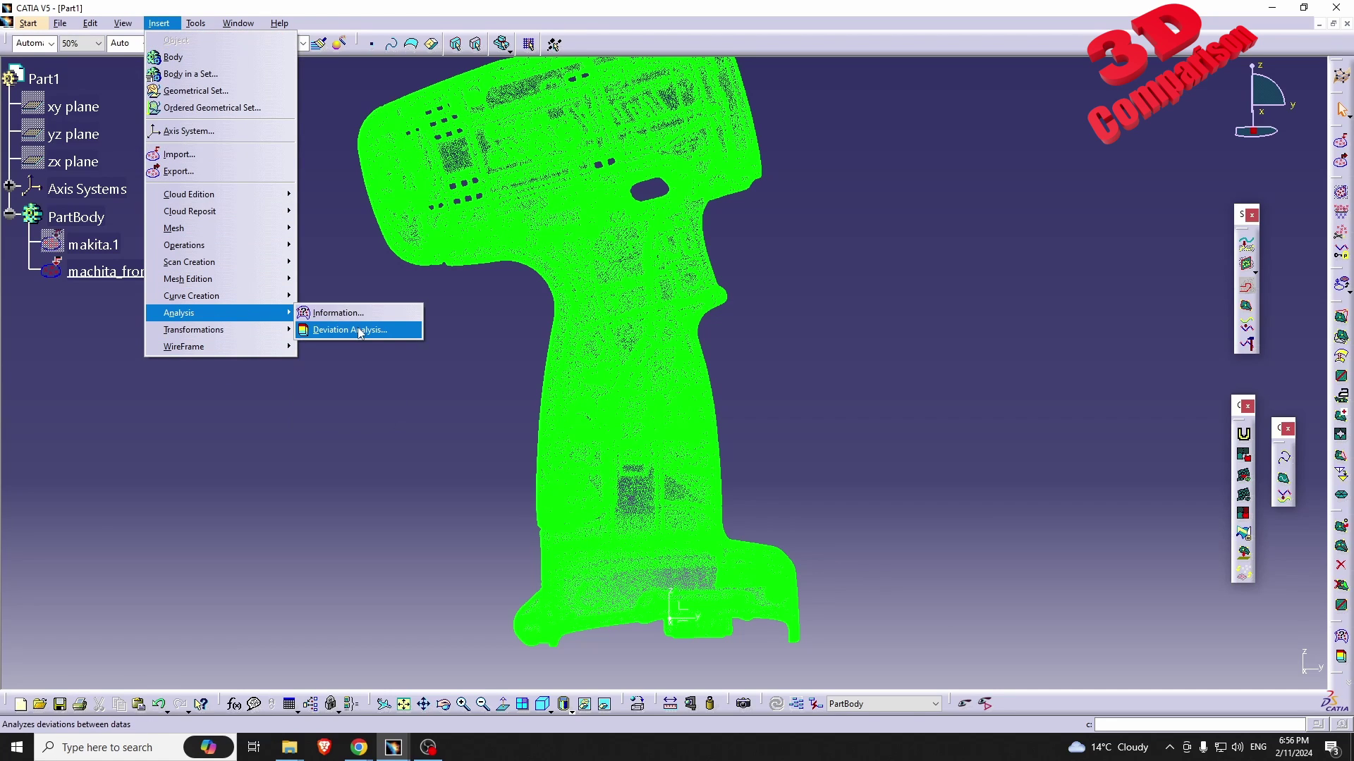
{"action": "left_click", "coordinate": [325, 314]}
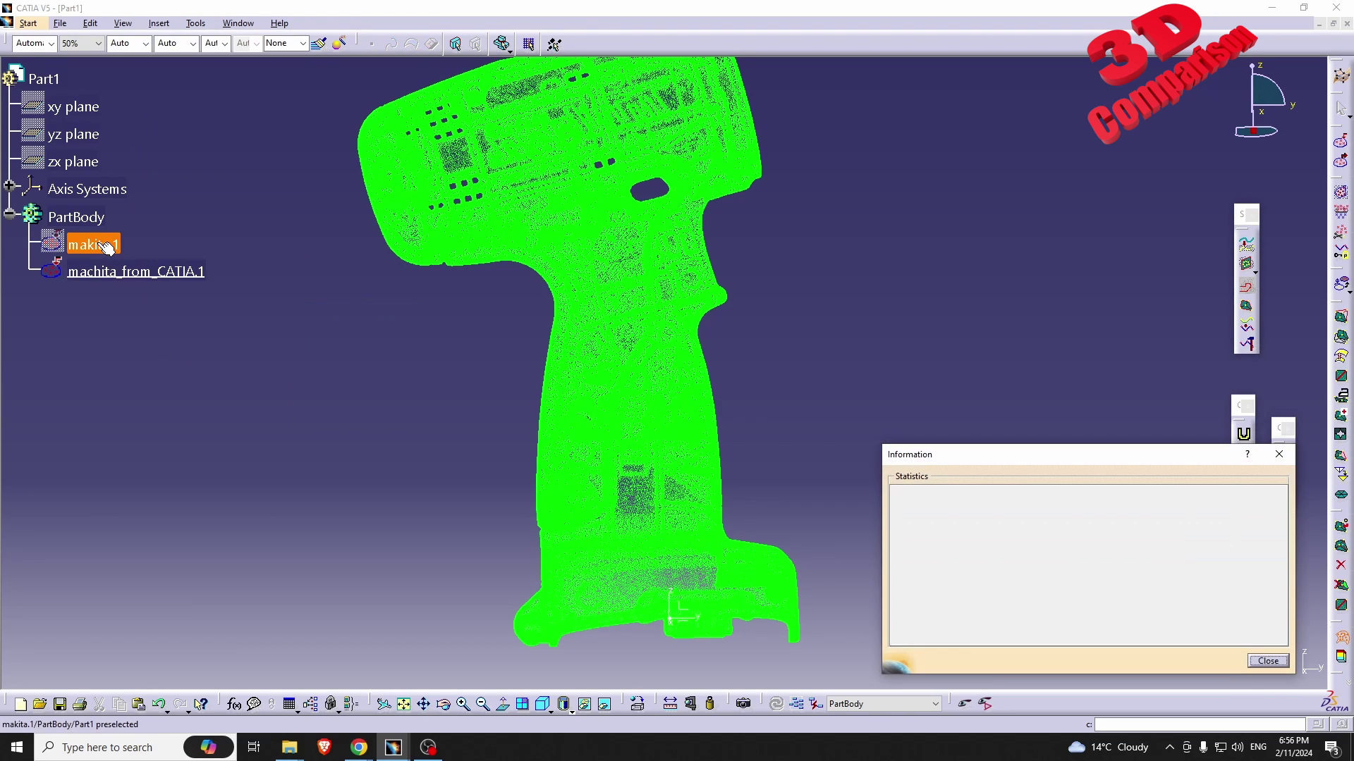
{"action": "left_click", "coordinate": [108, 247]}
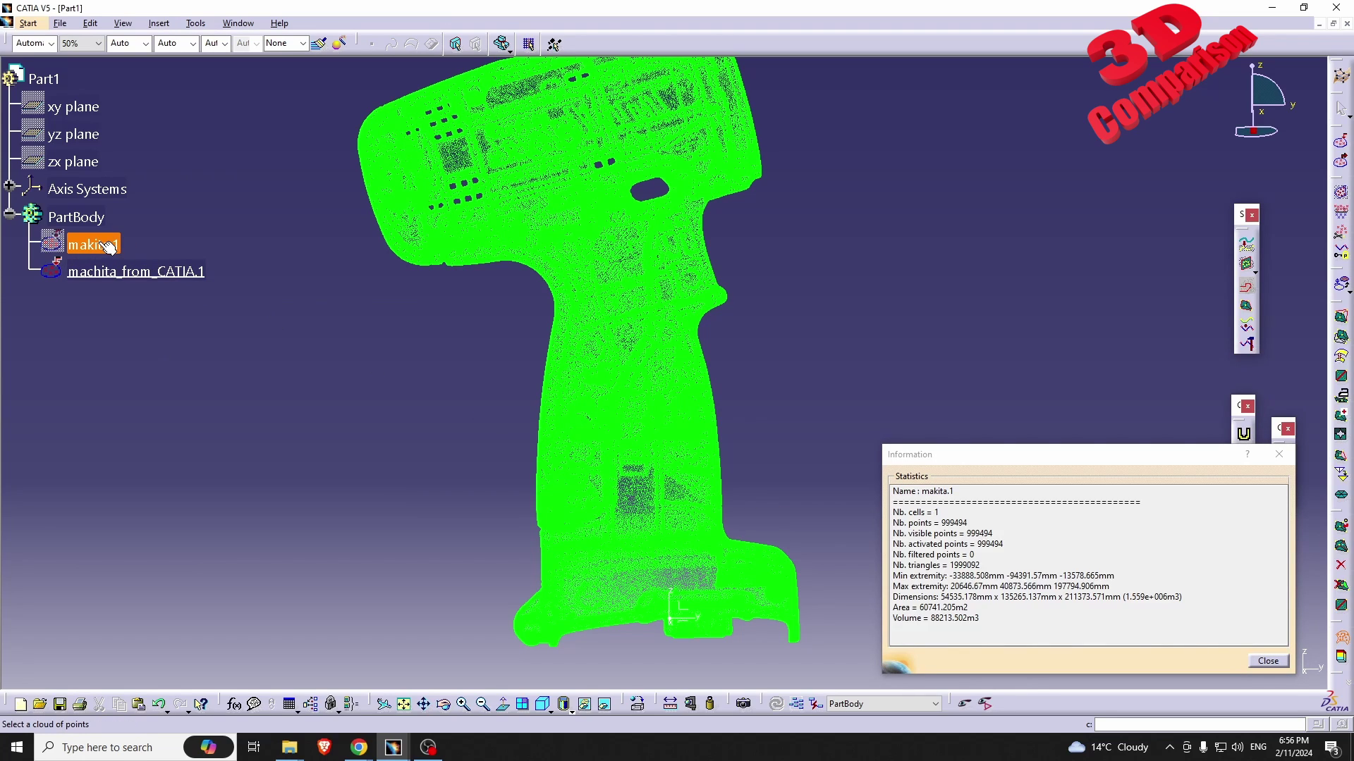
{"action": "left_click", "coordinate": [959, 603]}
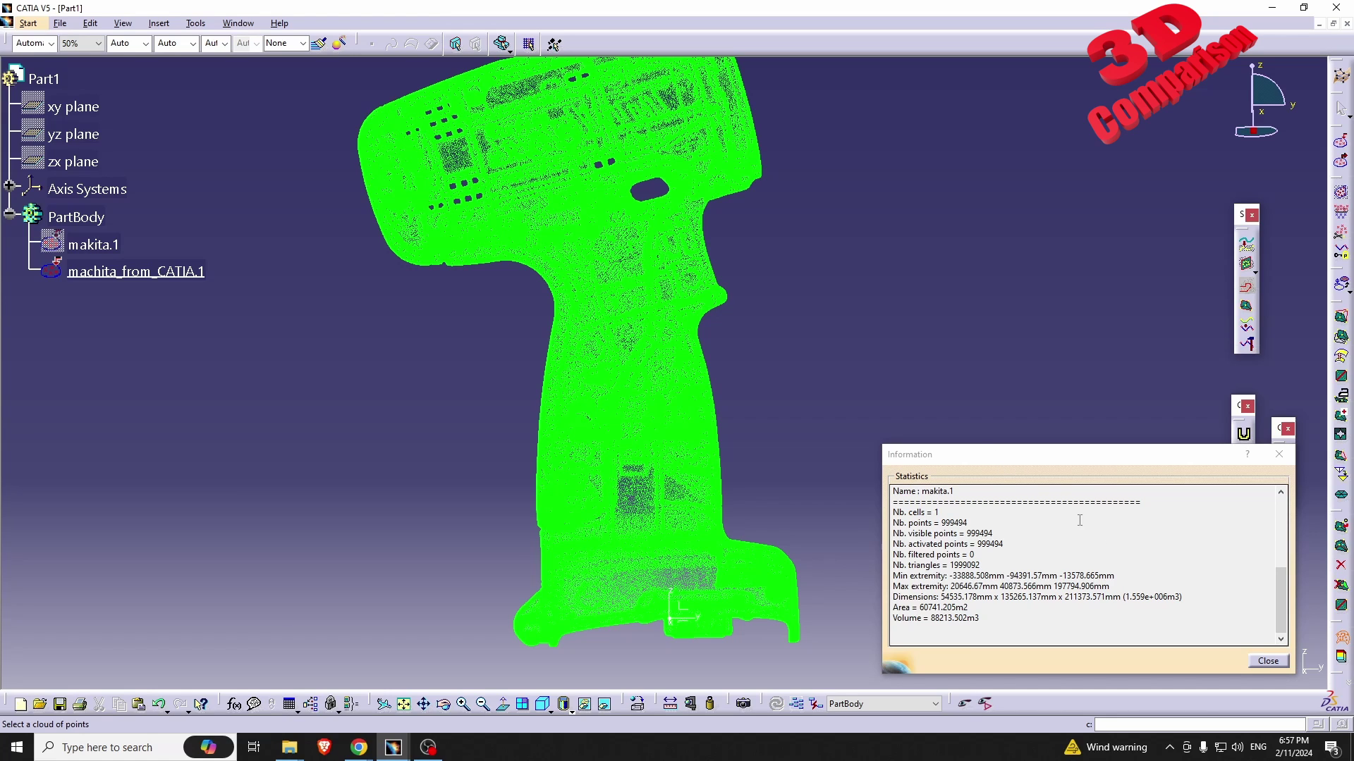
{"action": "left_click", "coordinate": [1268, 660]}
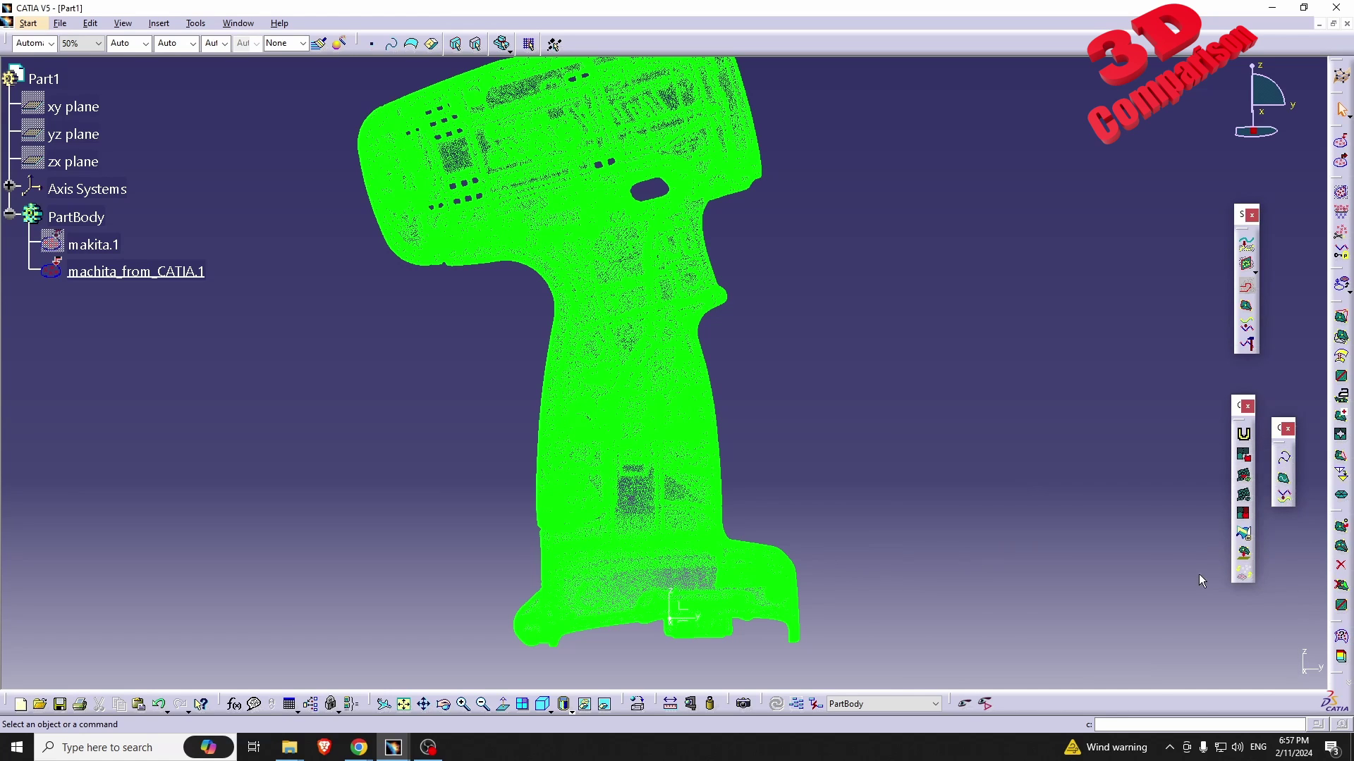
Show the makita.1 mesh again and reset the compass to its default position.
{"action": "right_click", "coordinate": [93, 245]}
{"action": "left_click", "coordinate": [124, 291]}
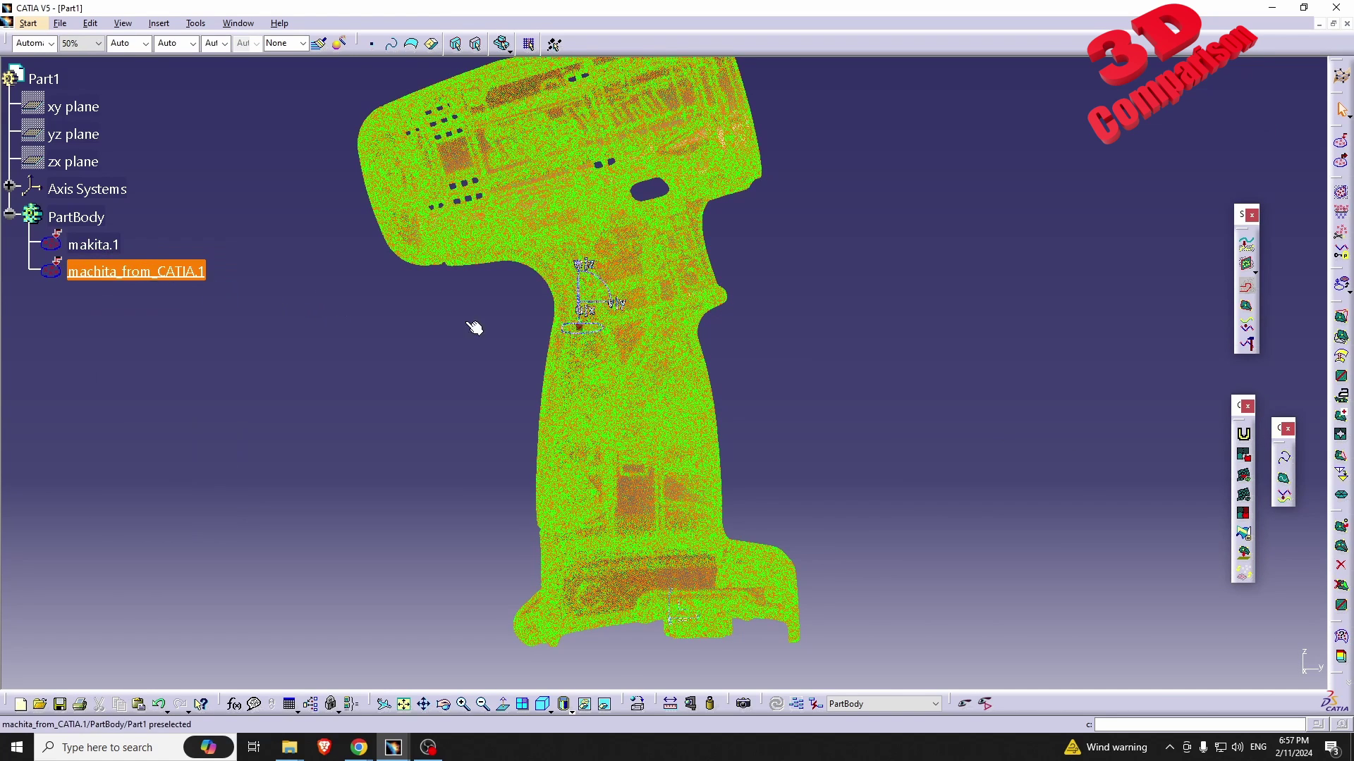
{"action": "left_click_drag", "start_coordinate": [579, 328], "coordinate": [1247, 132]}
{"action": "right_click", "coordinate": [1252, 131]}
Snap the compass to selected objects and set a 0.001 scaling ratio for makita.1.
{"action": "left_click", "coordinate": [1216, 273]}
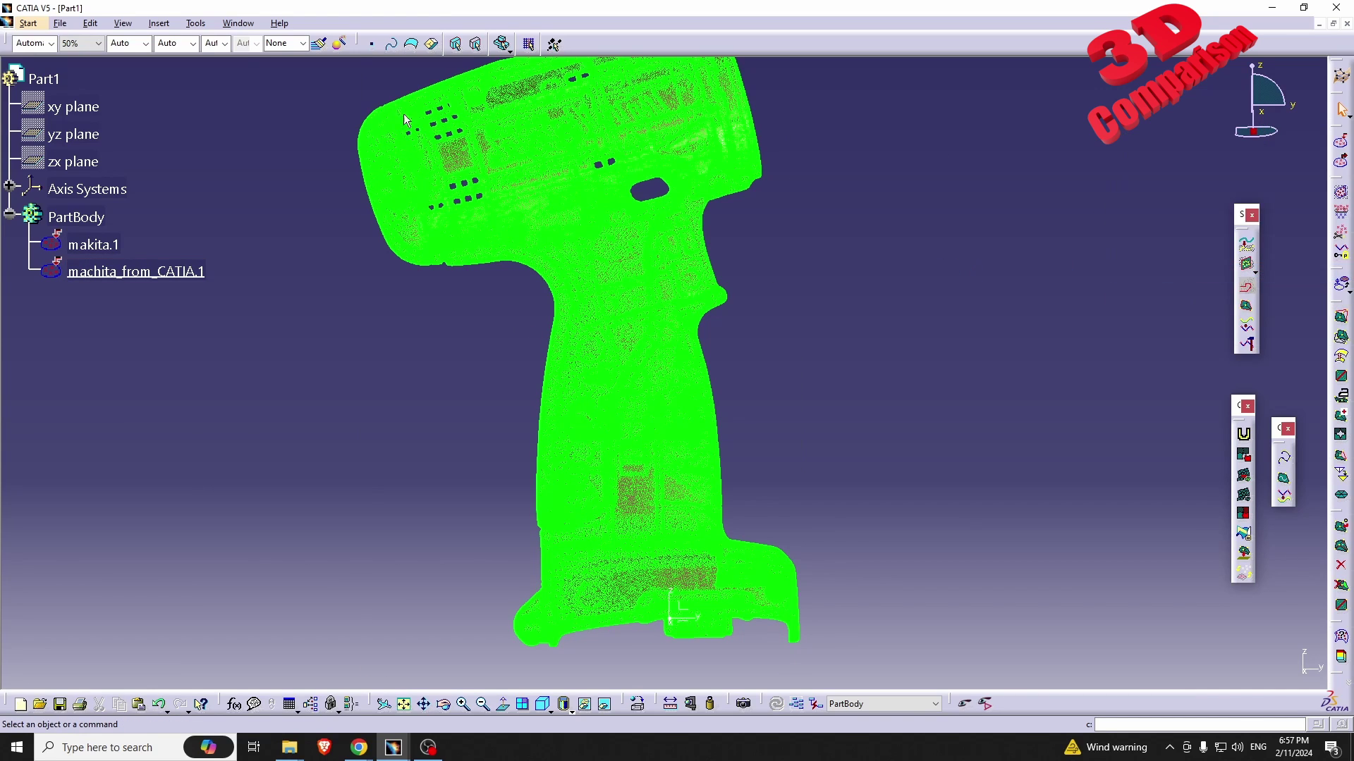
{"action": "left_click", "coordinate": [169, 25]}
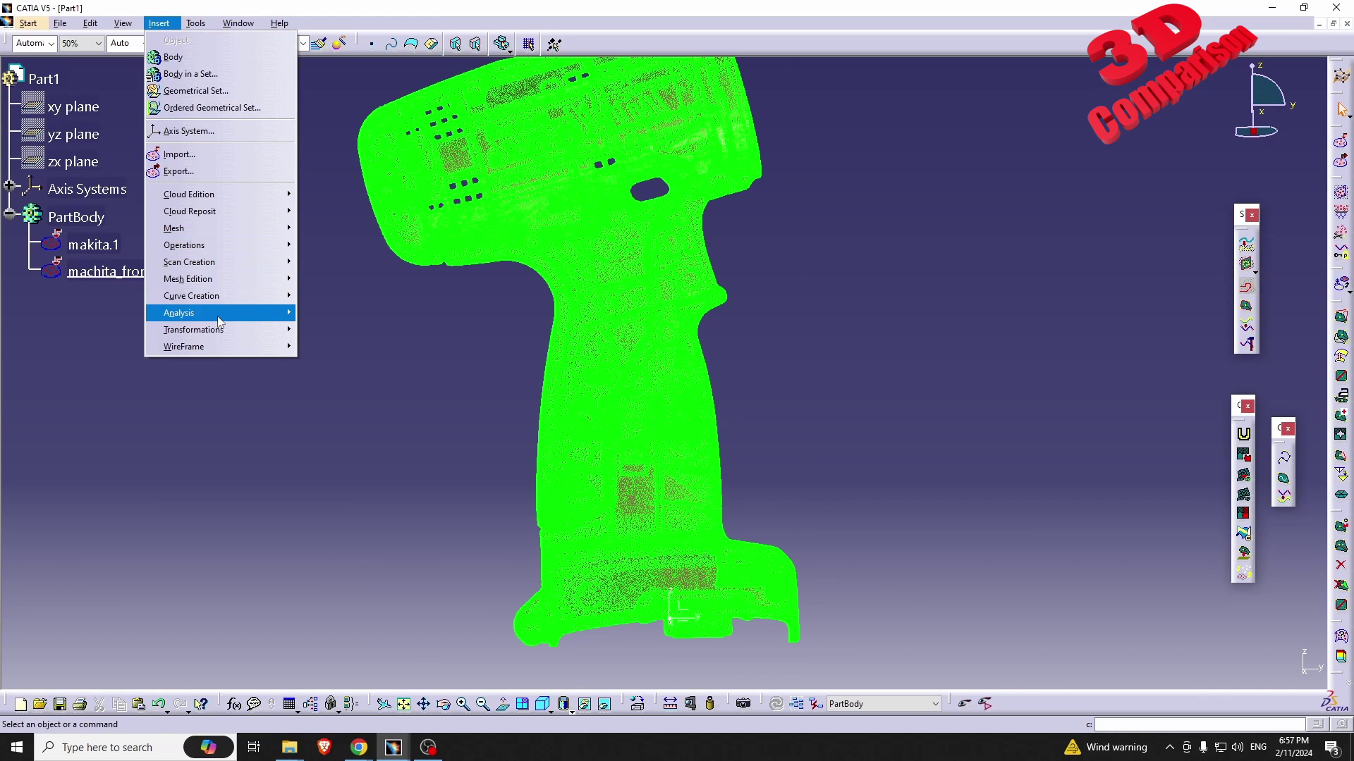
{"action": "mouse_move", "coordinate": [220, 321]}
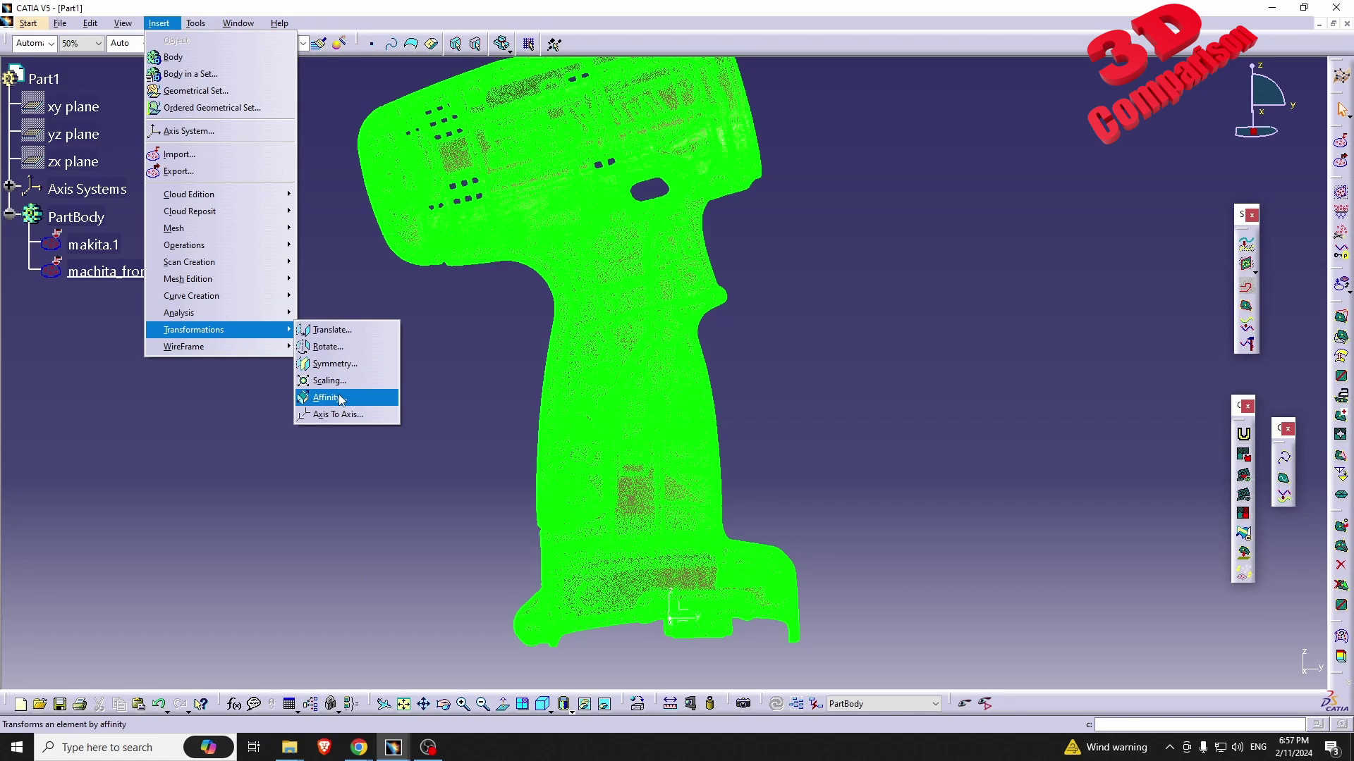
{"action": "left_click", "coordinate": [329, 381]}
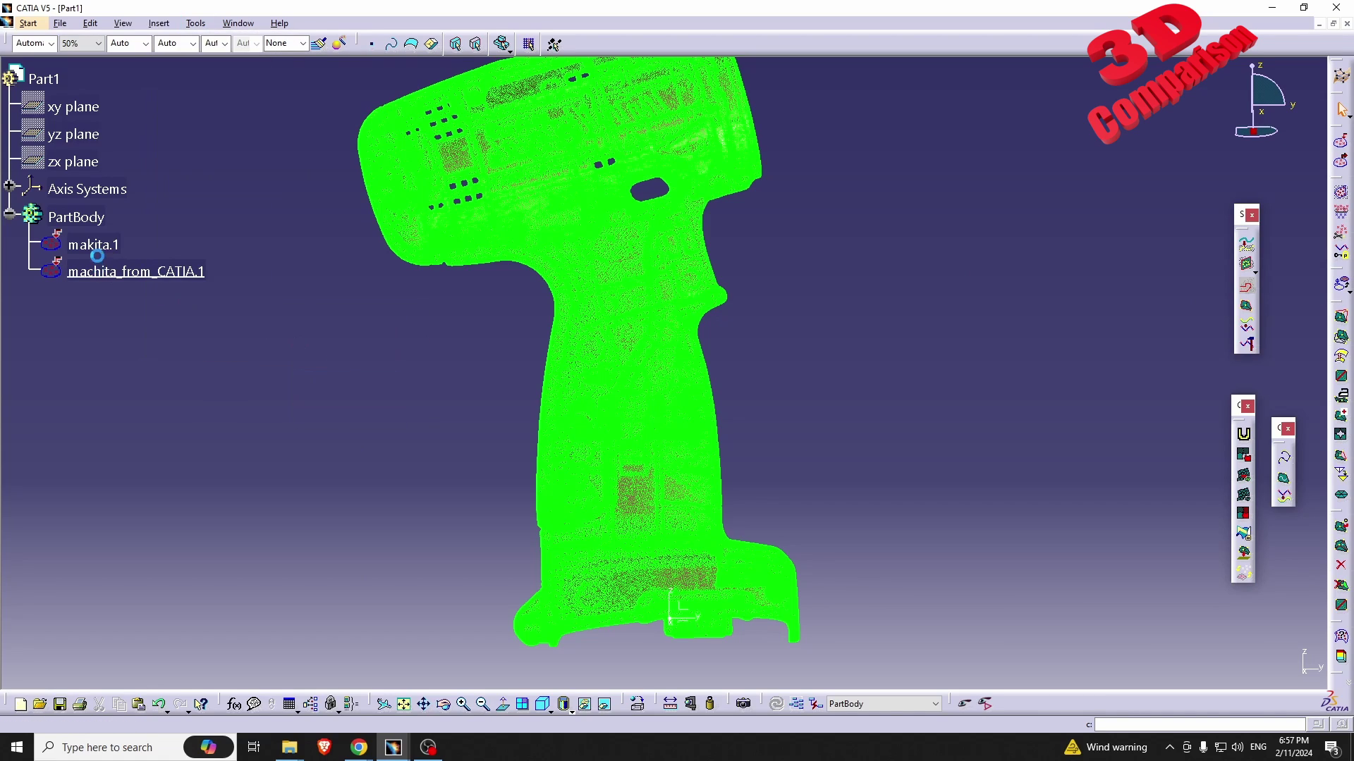
{"action": "left_click", "coordinate": [99, 252]}
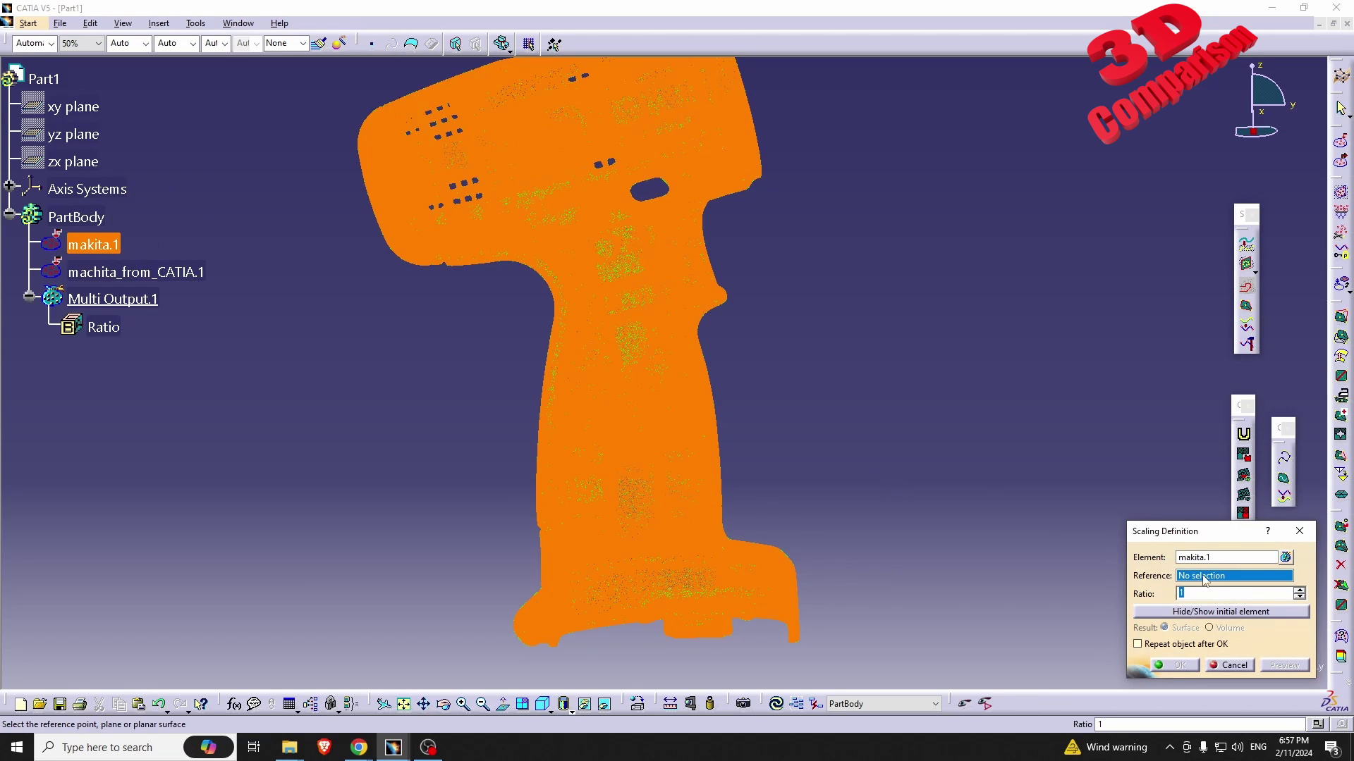
{"action": "type", "text": "0.001"}
Scale about a new Point.1 at the origin, creating Scaling.1.
{"action": "right_click", "coordinate": [1211, 576]}
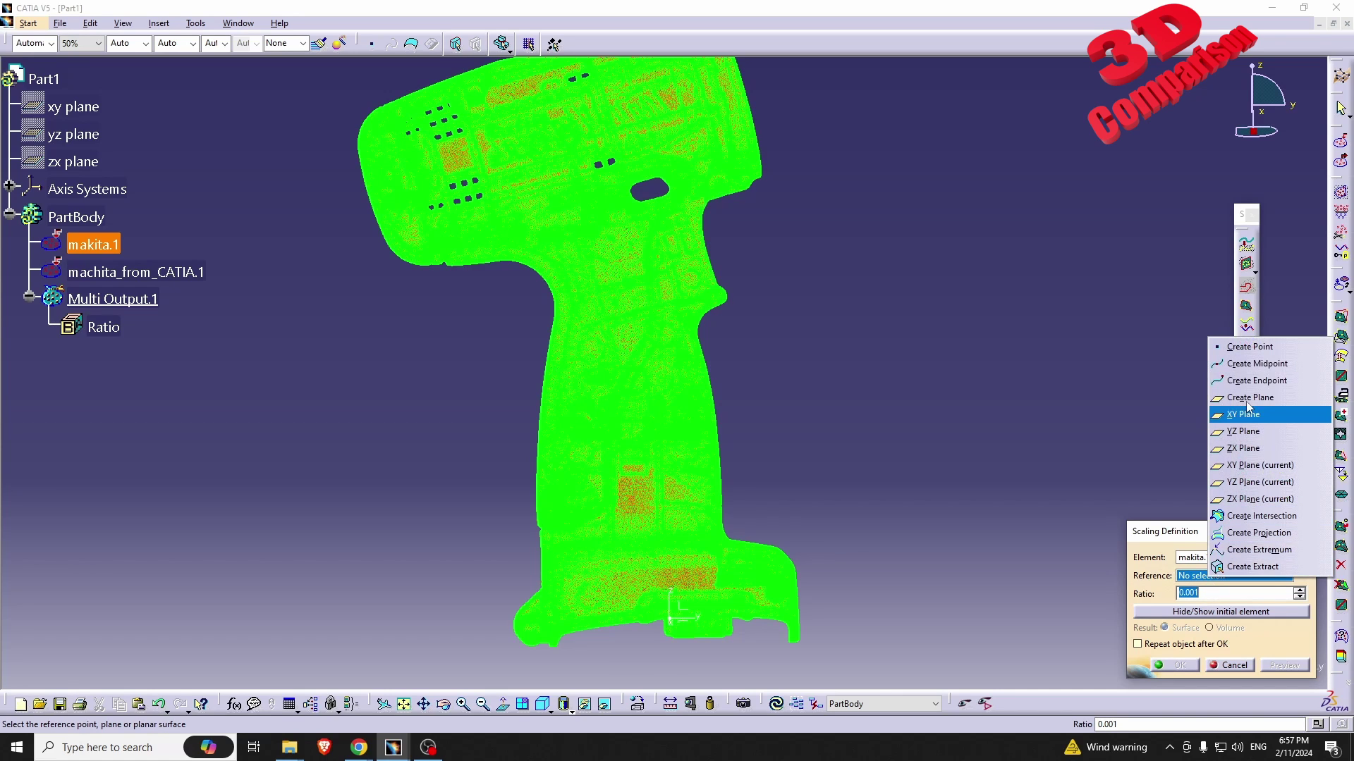
{"action": "left_click", "coordinate": [1249, 346]}
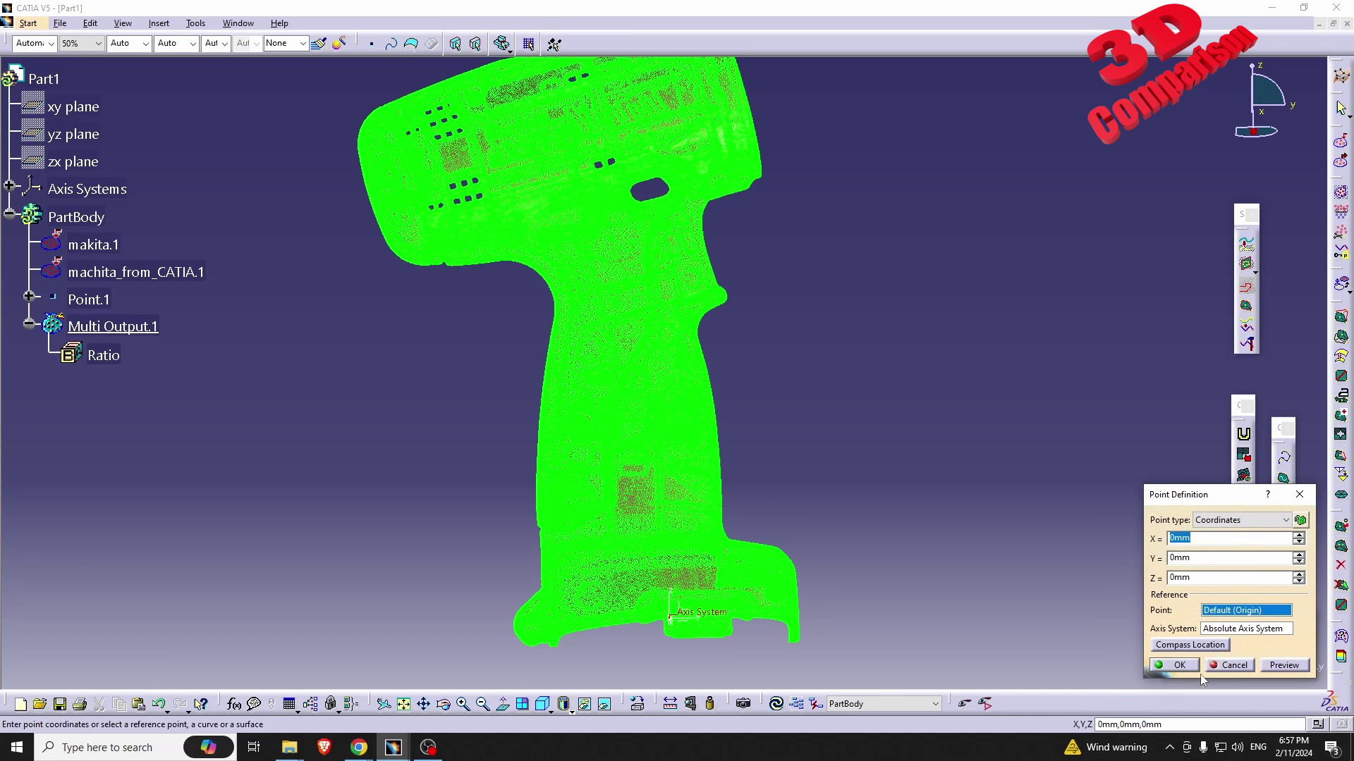
{"action": "left_click", "coordinate": [1180, 664]}
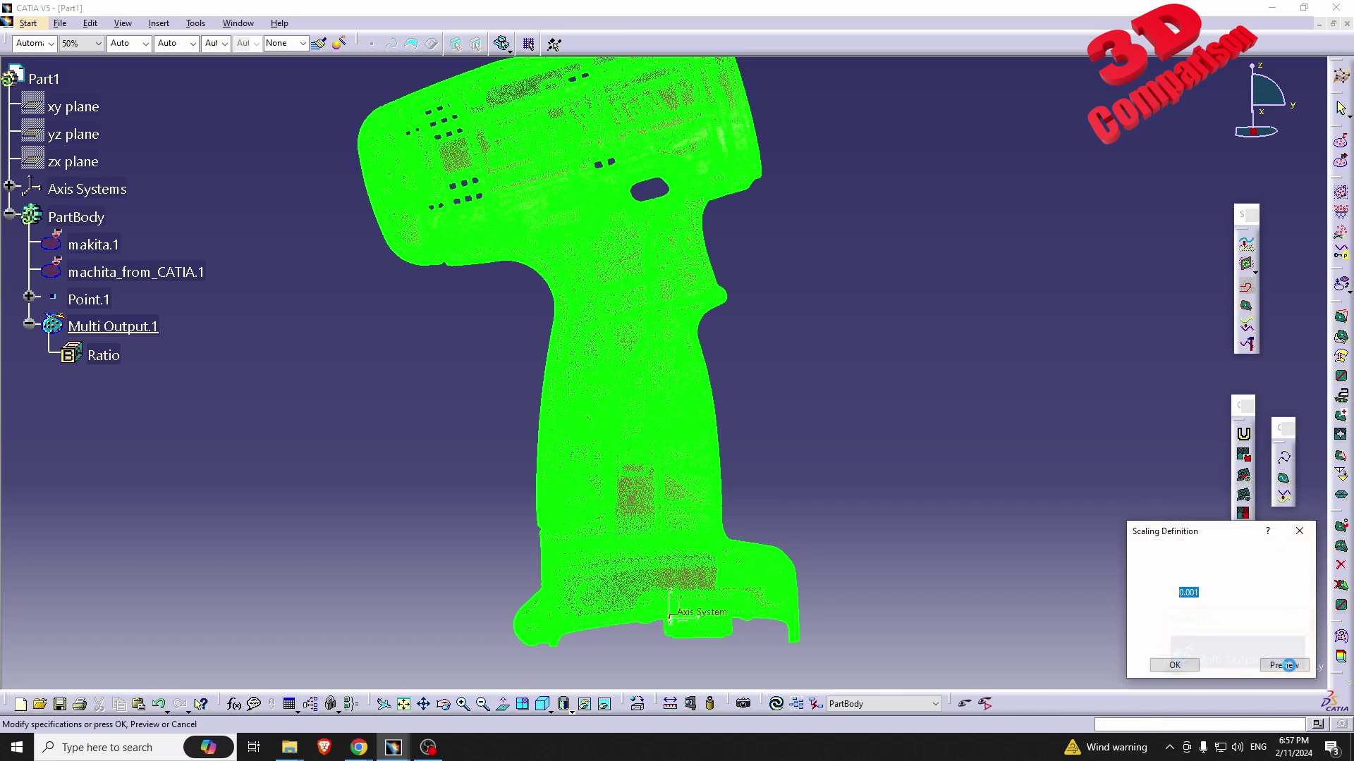
{"action": "left_click", "coordinate": [1287, 664]}
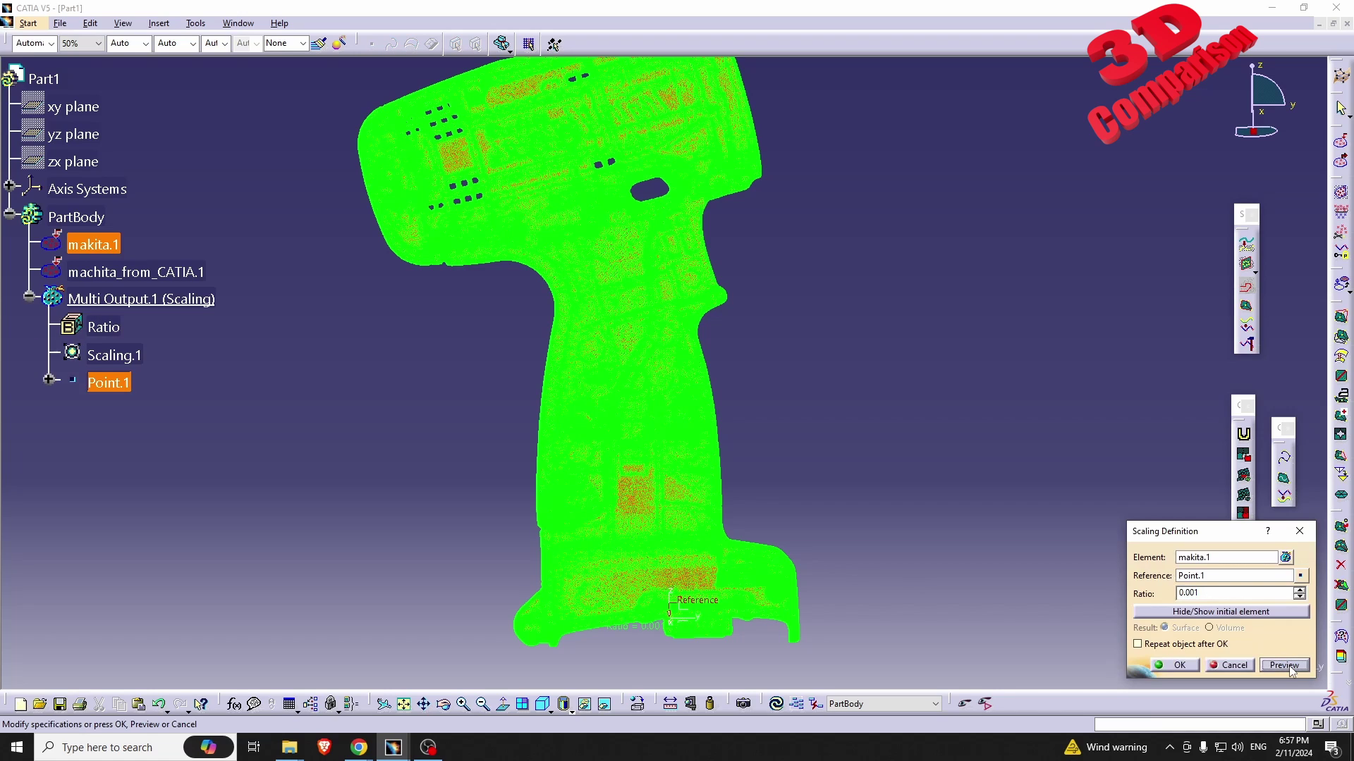
{"action": "left_click", "coordinate": [1186, 667]}
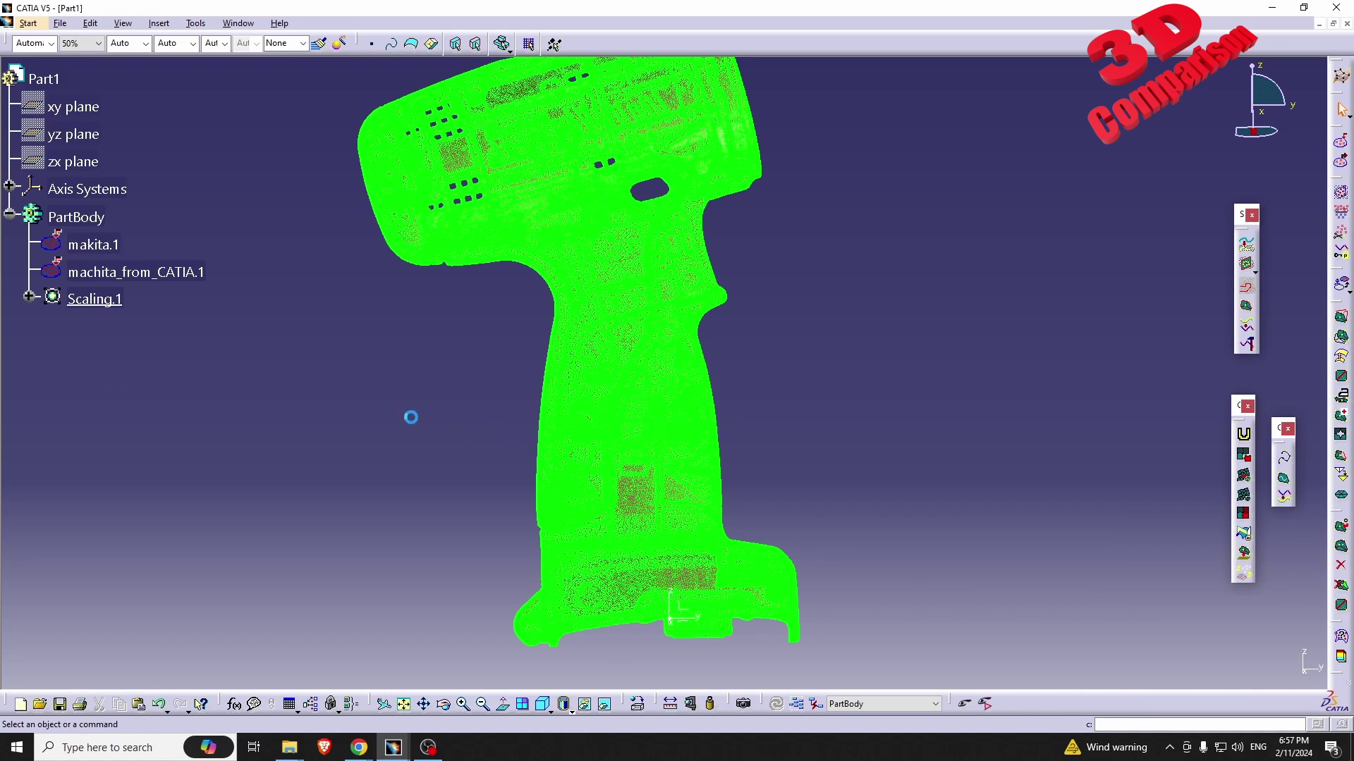
Hide makita.1 and start scaling the machita_from_CATIA.1 cloud from Insert > Transformations.
{"action": "right_click", "coordinate": [105, 245]}
{"action": "left_click", "coordinate": [162, 288]}
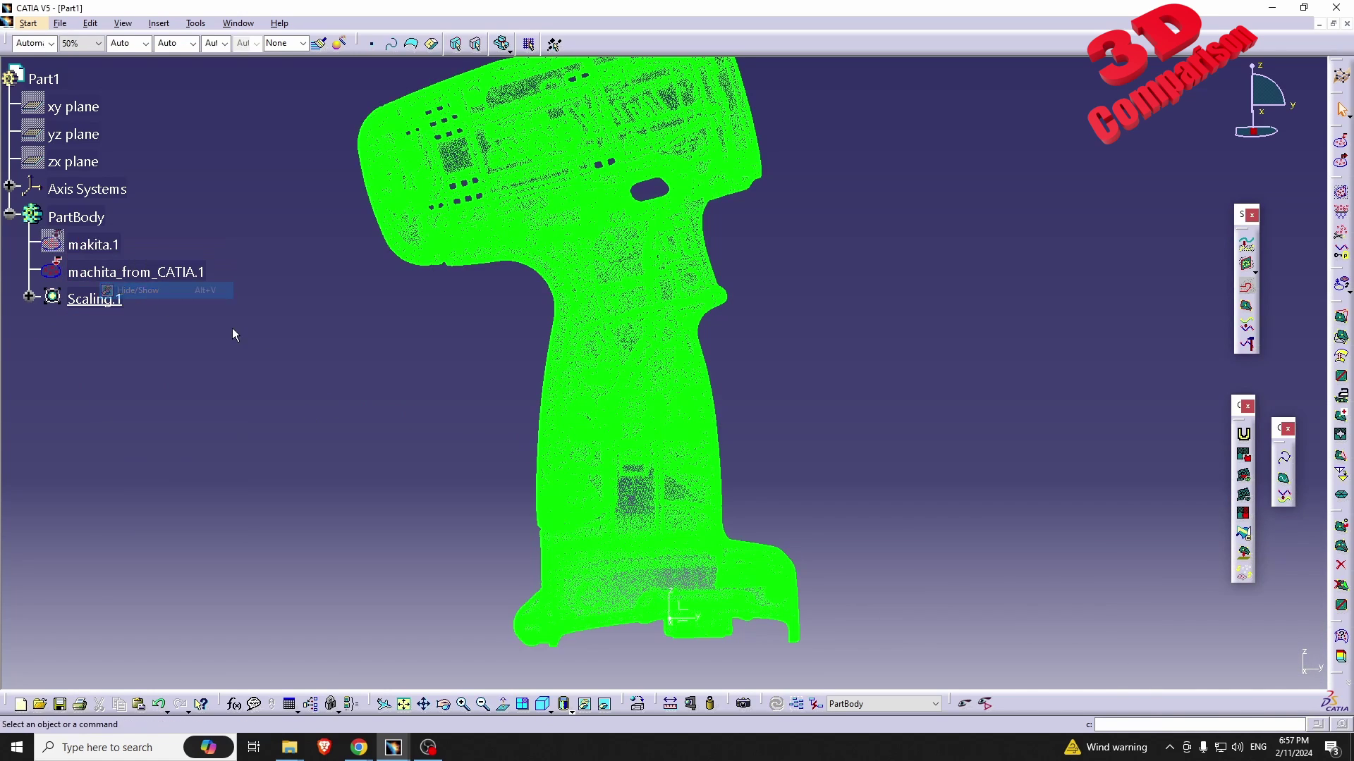
{"action": "left_click", "coordinate": [134, 272]}
{"action": "left_click", "coordinate": [159, 24]}
{"action": "mouse_move", "coordinate": [239, 278]}
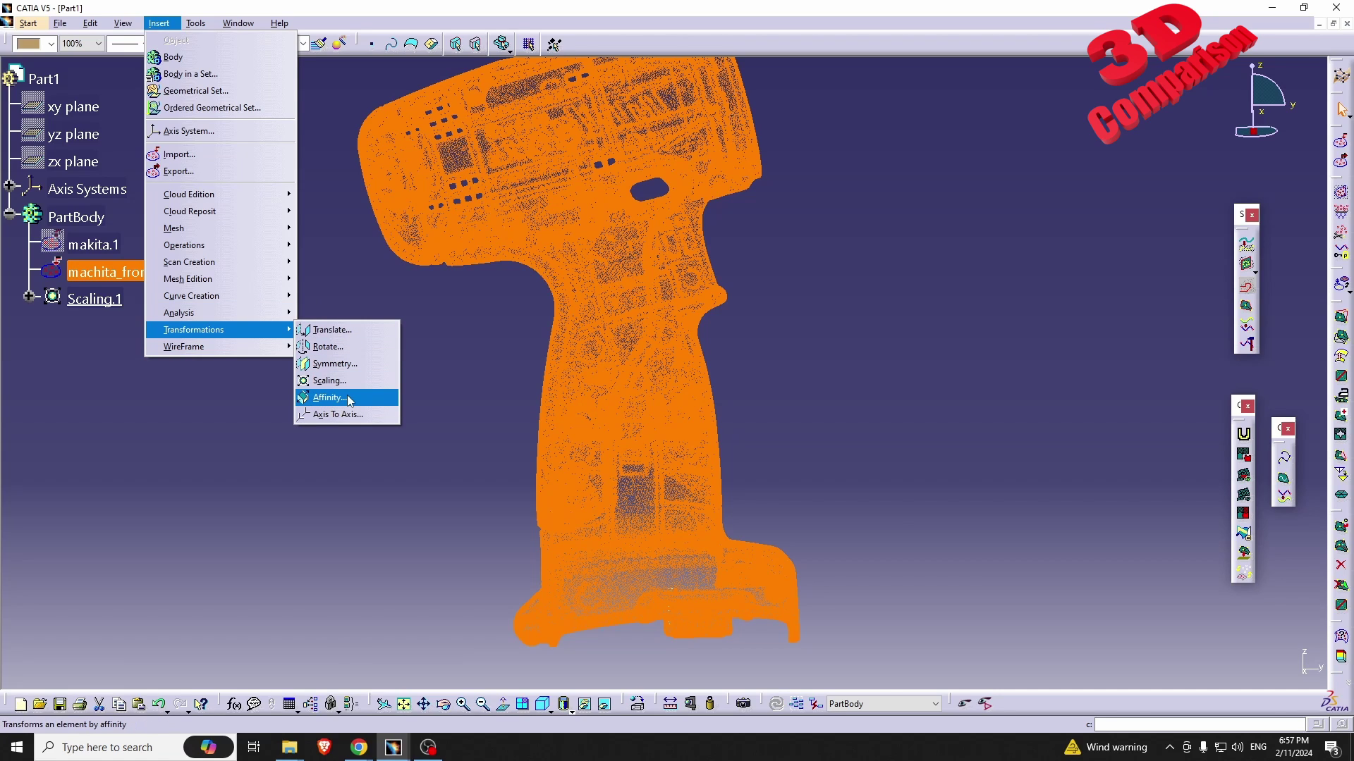
{"action": "left_click", "coordinate": [349, 380]}
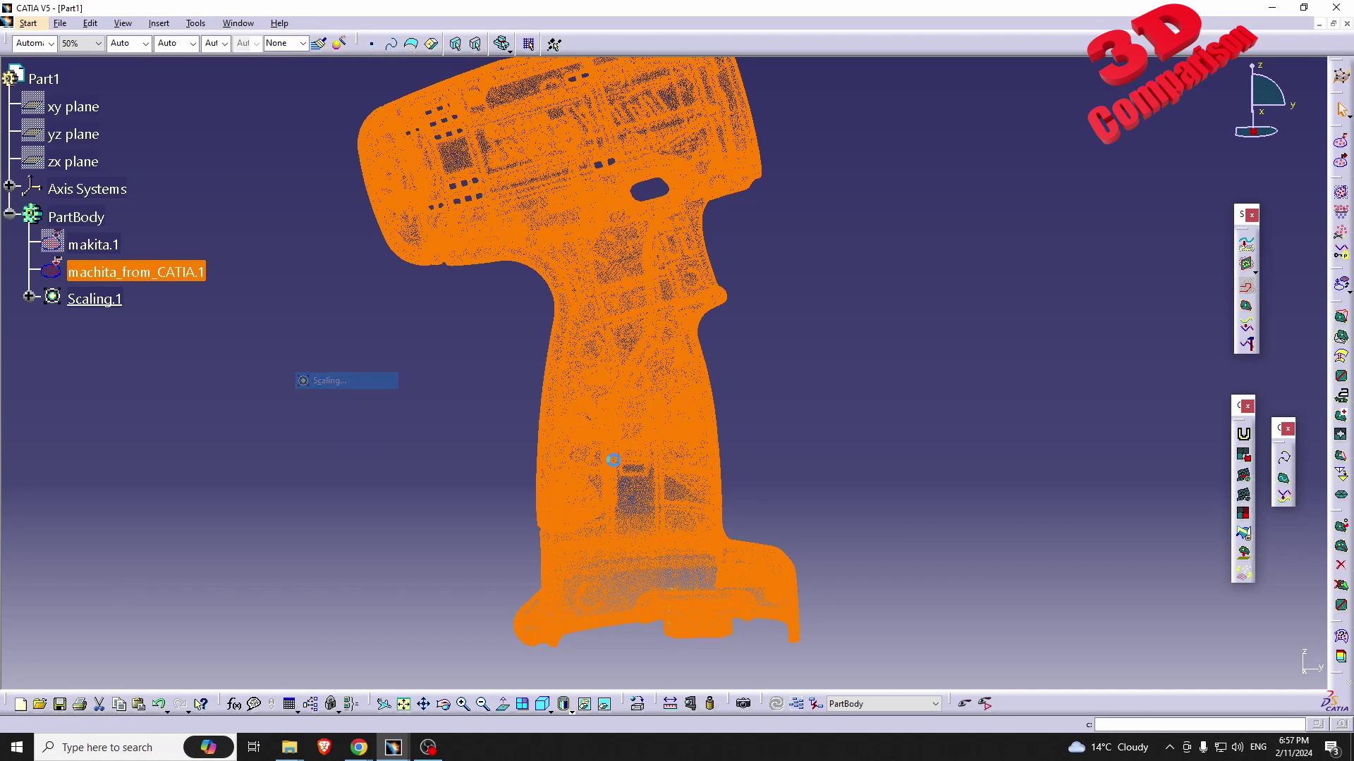
Scale it by 0.001 about a new point at 0,0,0, creating Scaling.2, and hide the original.
{"action": "right_click", "coordinate": [1224, 578]}
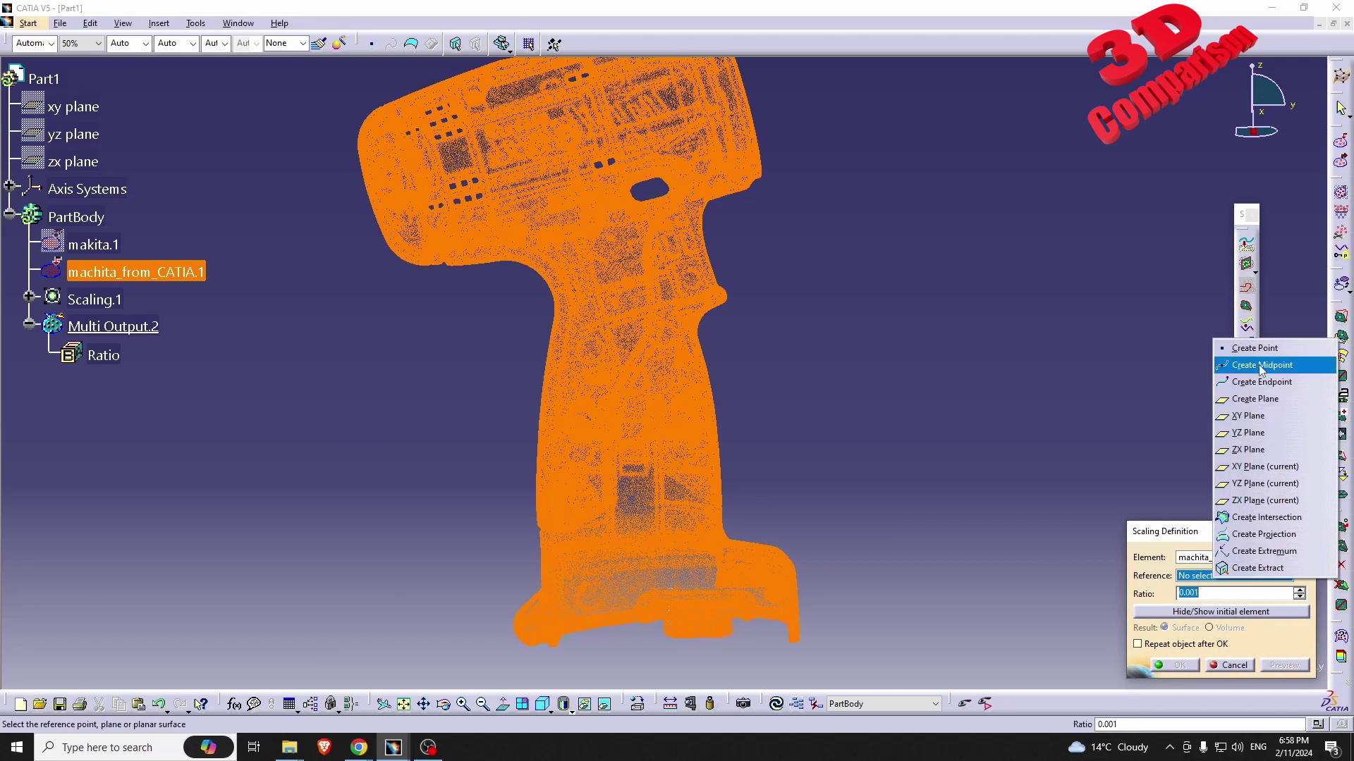
{"action": "left_click", "coordinate": [1245, 348]}
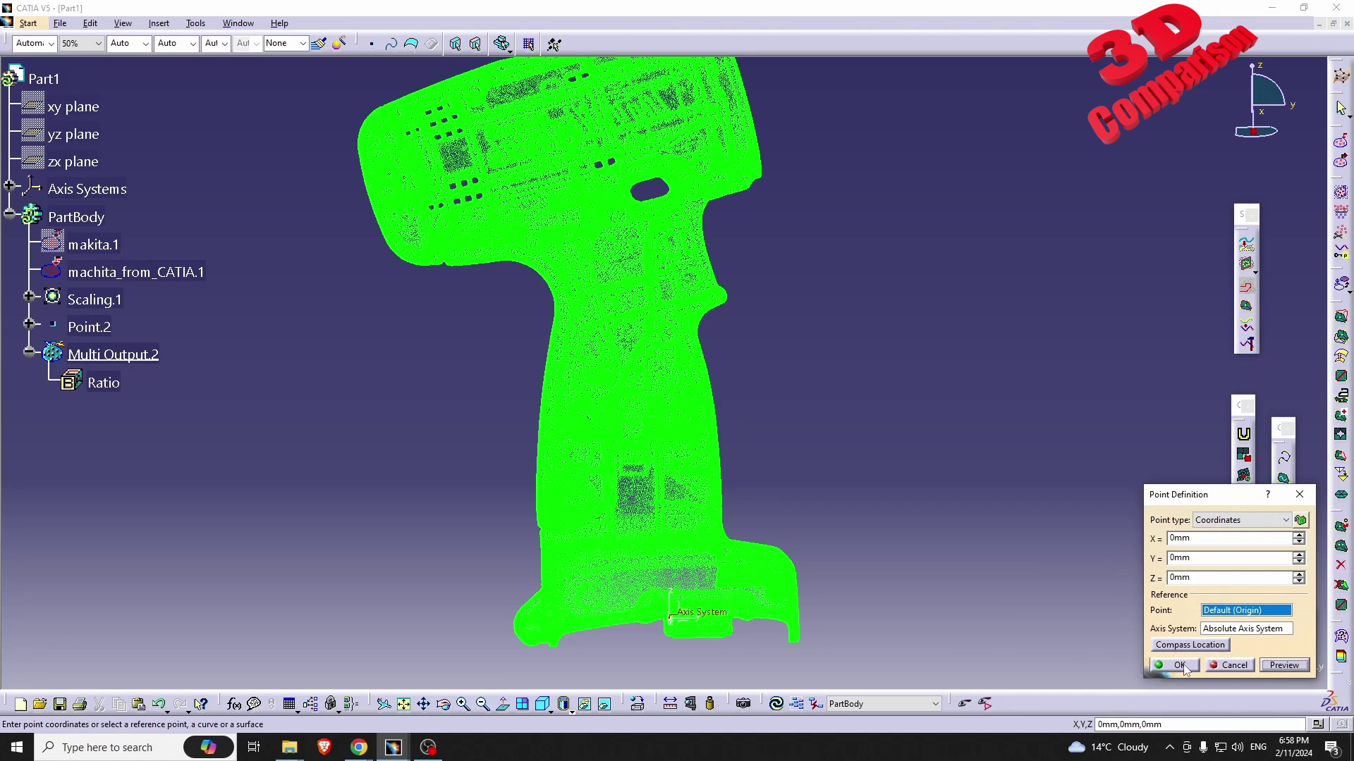
{"action": "left_click", "coordinate": [1174, 665]}
{"action": "left_click", "coordinate": [1174, 665]}
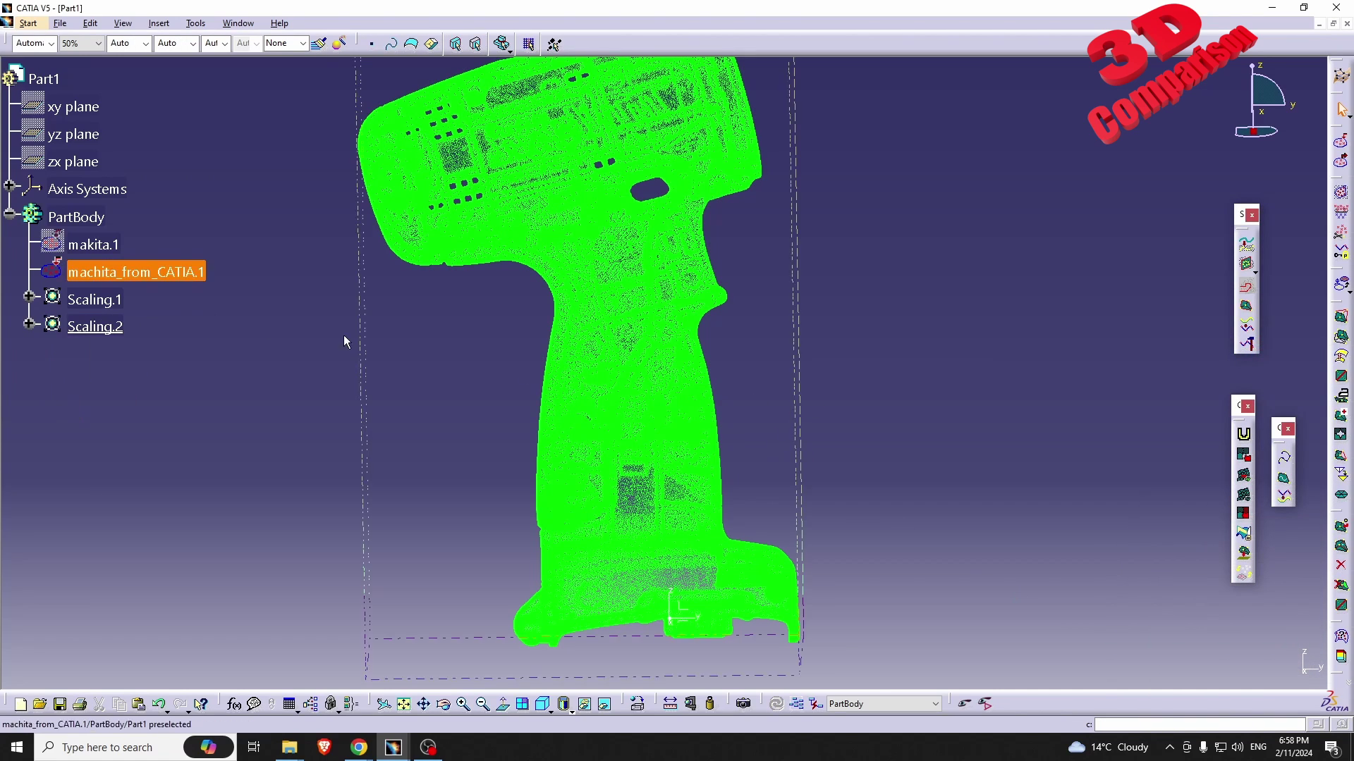
{"action": "right_click", "coordinate": [96, 272]}
{"action": "left_click", "coordinate": [125, 318]}
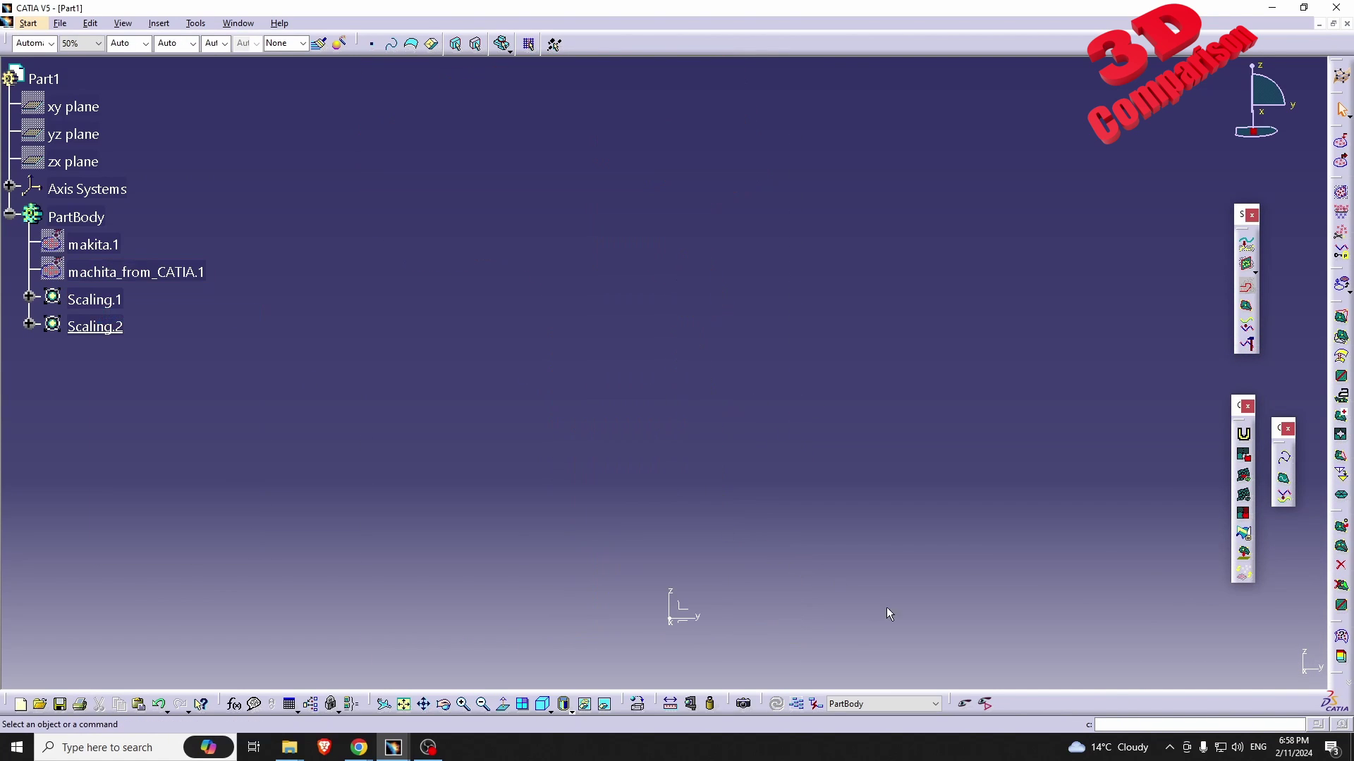
Expand Scaling.1, Point.1 and Scaling.2 in the tree to reveal their ratio and point parameters.
{"action": "left_click", "coordinate": [53, 297]}
{"action": "left_click", "coordinate": [29, 297]}
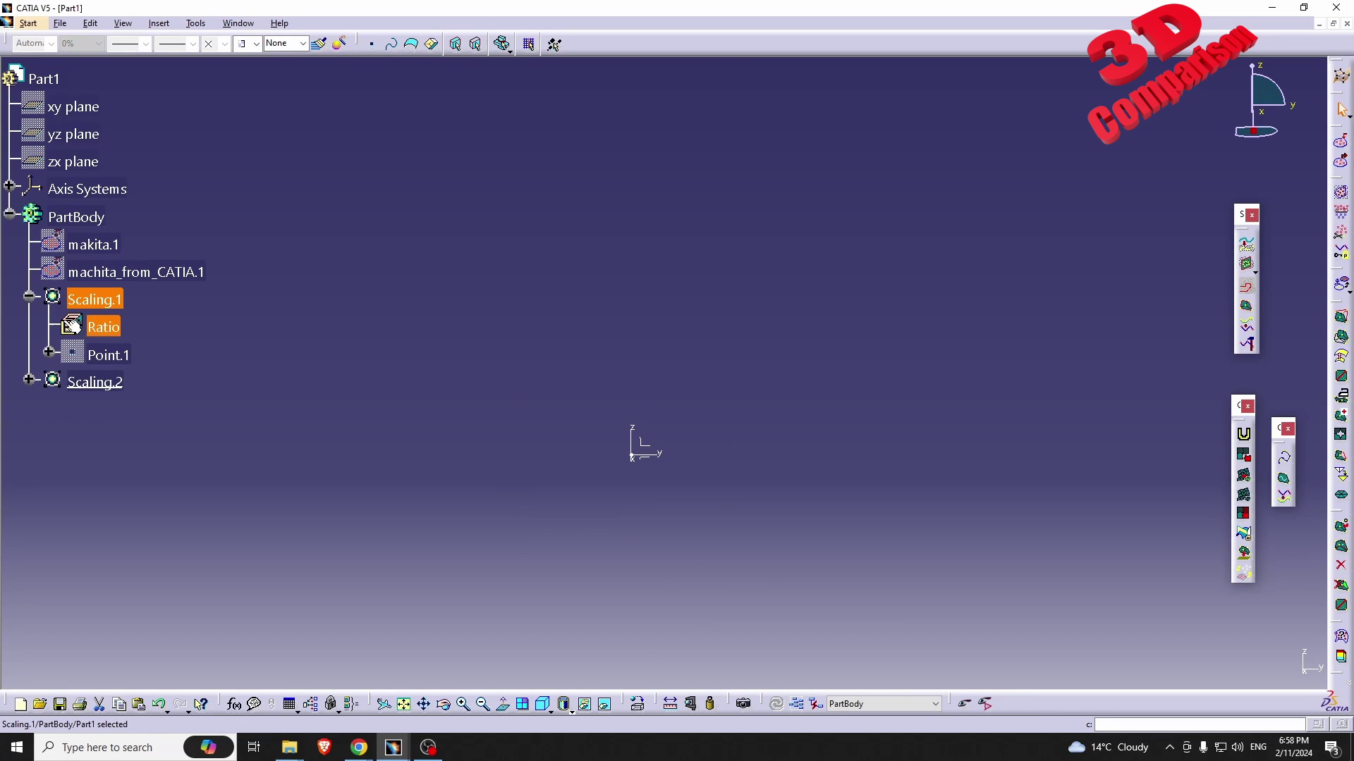
{"action": "left_click", "coordinate": [49, 352]}
{"action": "left_click", "coordinate": [688, 462]}
{"action": "middle_click_drag", "start_coordinate": [688, 462], "coordinate": [828, 391]}
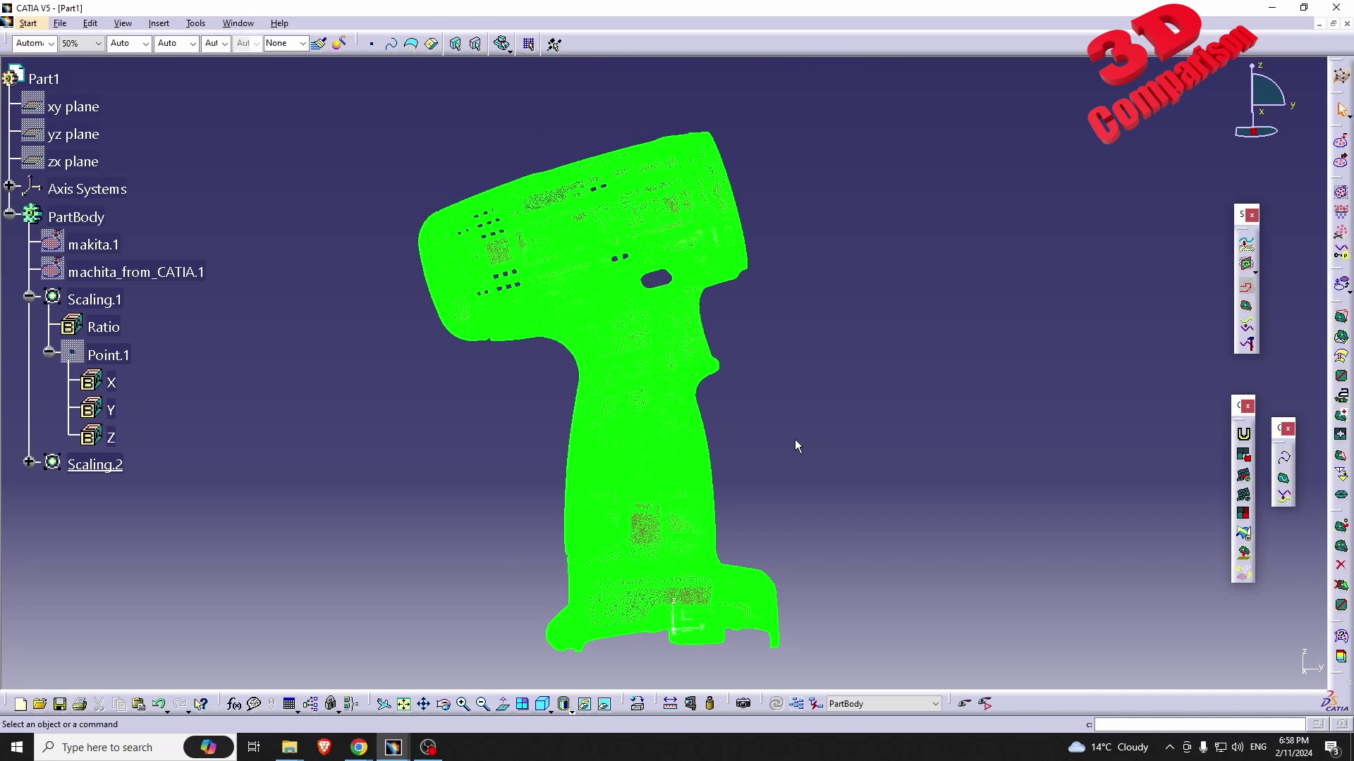
{"action": "left_click", "coordinate": [30, 463]}
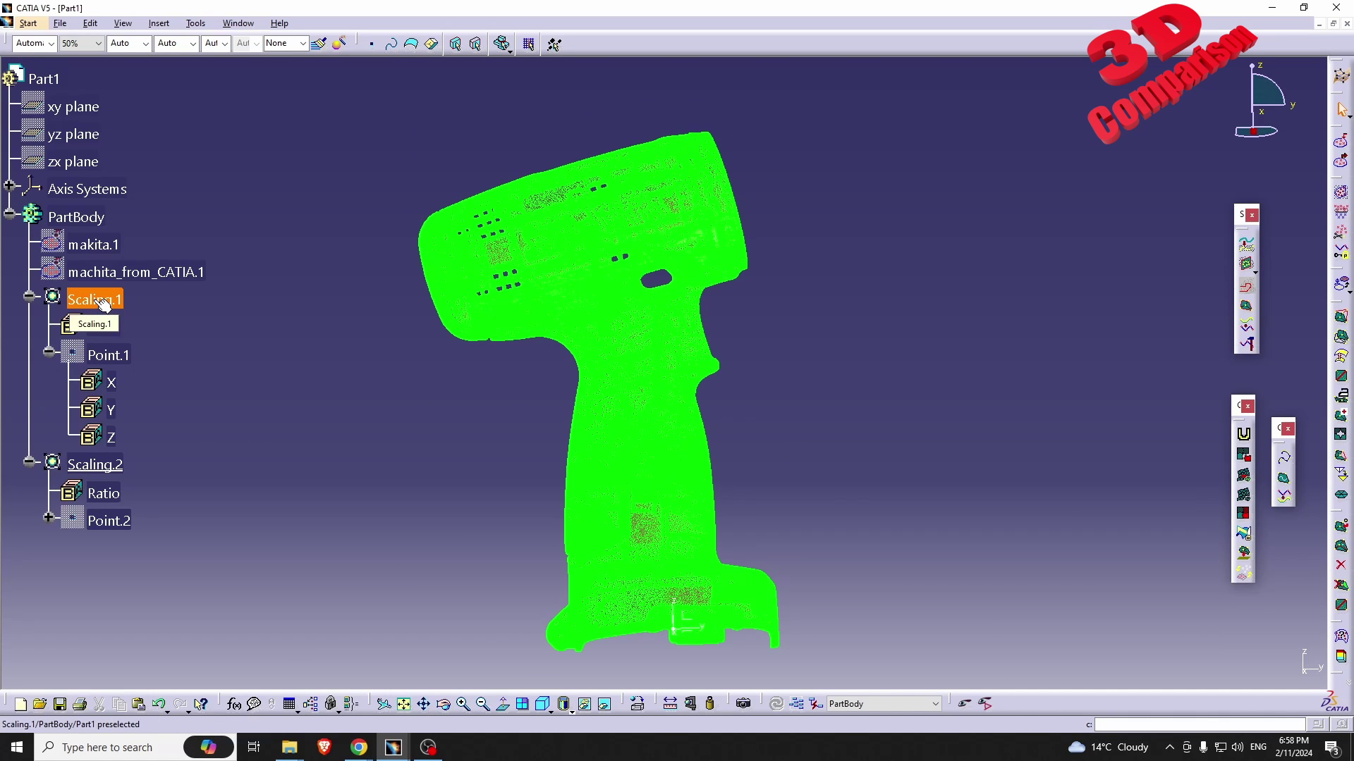
Hide Scaling.1 and fit the scaled Scaling.2 drill case cloud into view.
{"action": "right_click", "coordinate": [104, 304]}
{"action": "left_click", "coordinate": [152, 342]}
{"action": "middle_click_drag", "start_coordinate": [538, 424], "coordinate": [511, 682]}
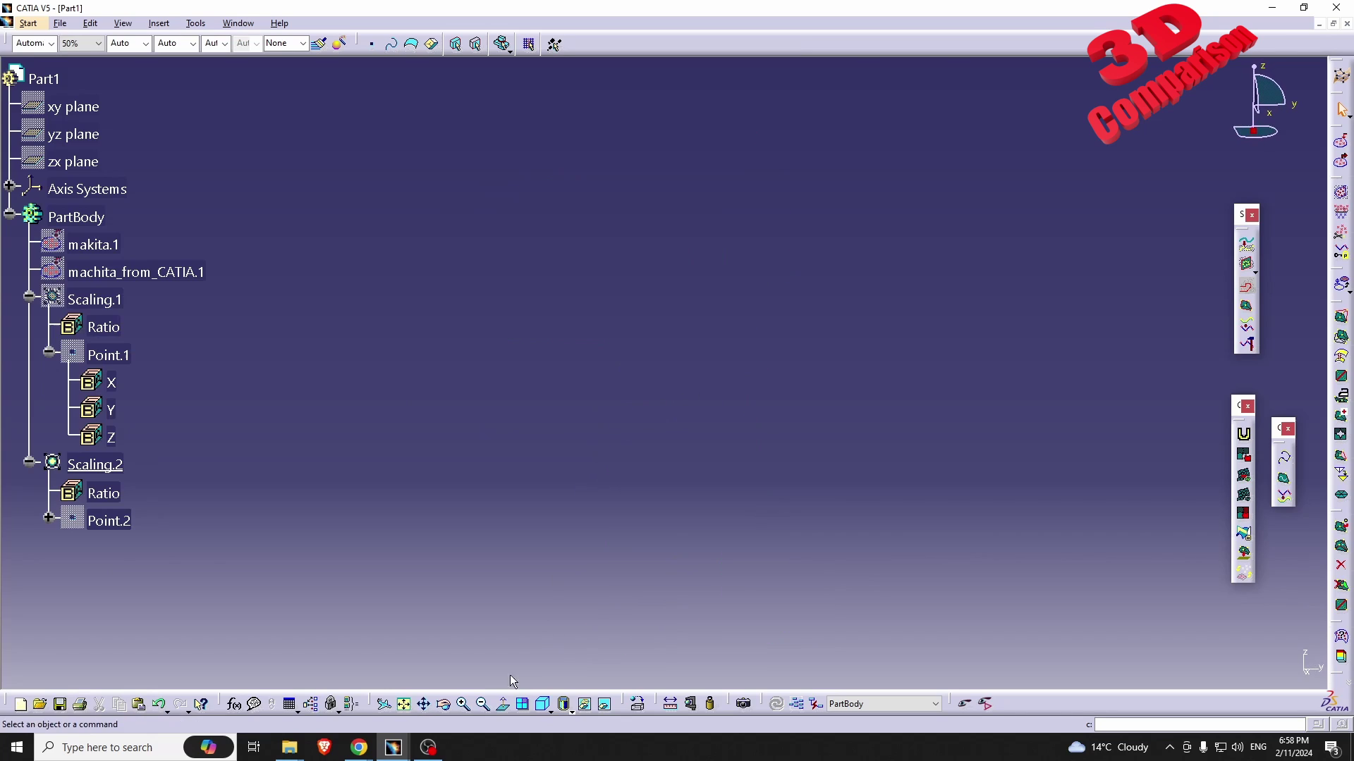
{"action": "left_click", "coordinate": [405, 705]}
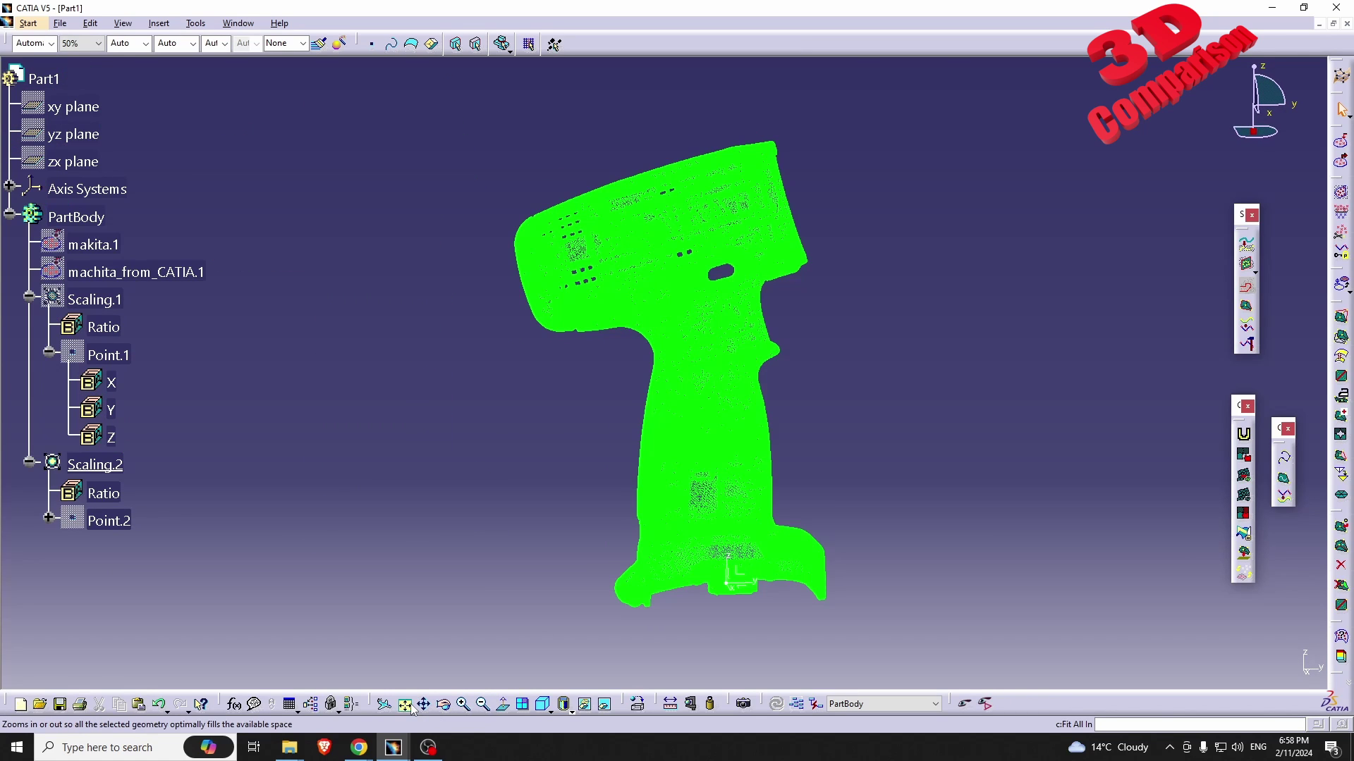
{"action": "left_click", "coordinate": [95, 464]}
{"action": "middle_click_drag", "start_coordinate": [691, 451], "coordinate": [661, 331]}
{"action": "left_click", "coordinate": [159, 23]}
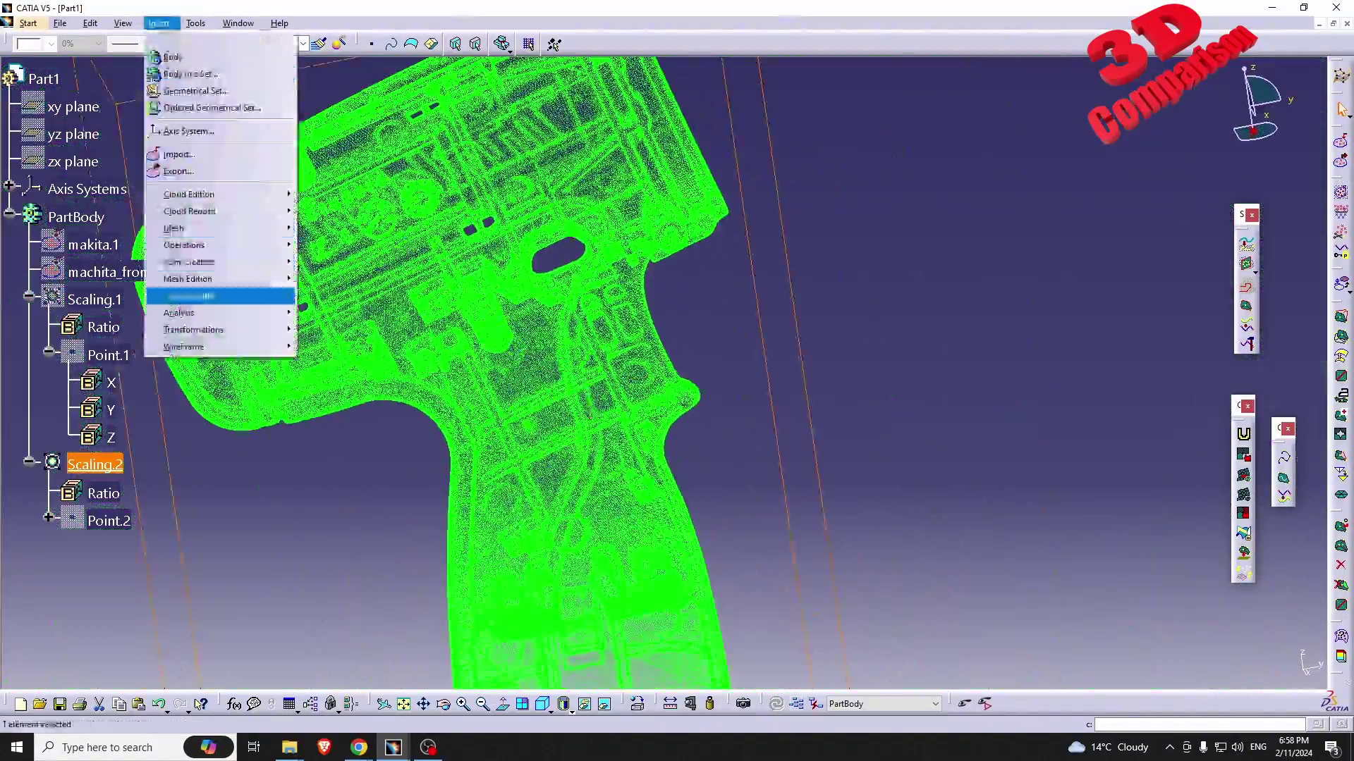
{"action": "mouse_move", "coordinate": [248, 312]}
{"action": "left_click", "coordinate": [339, 313]}
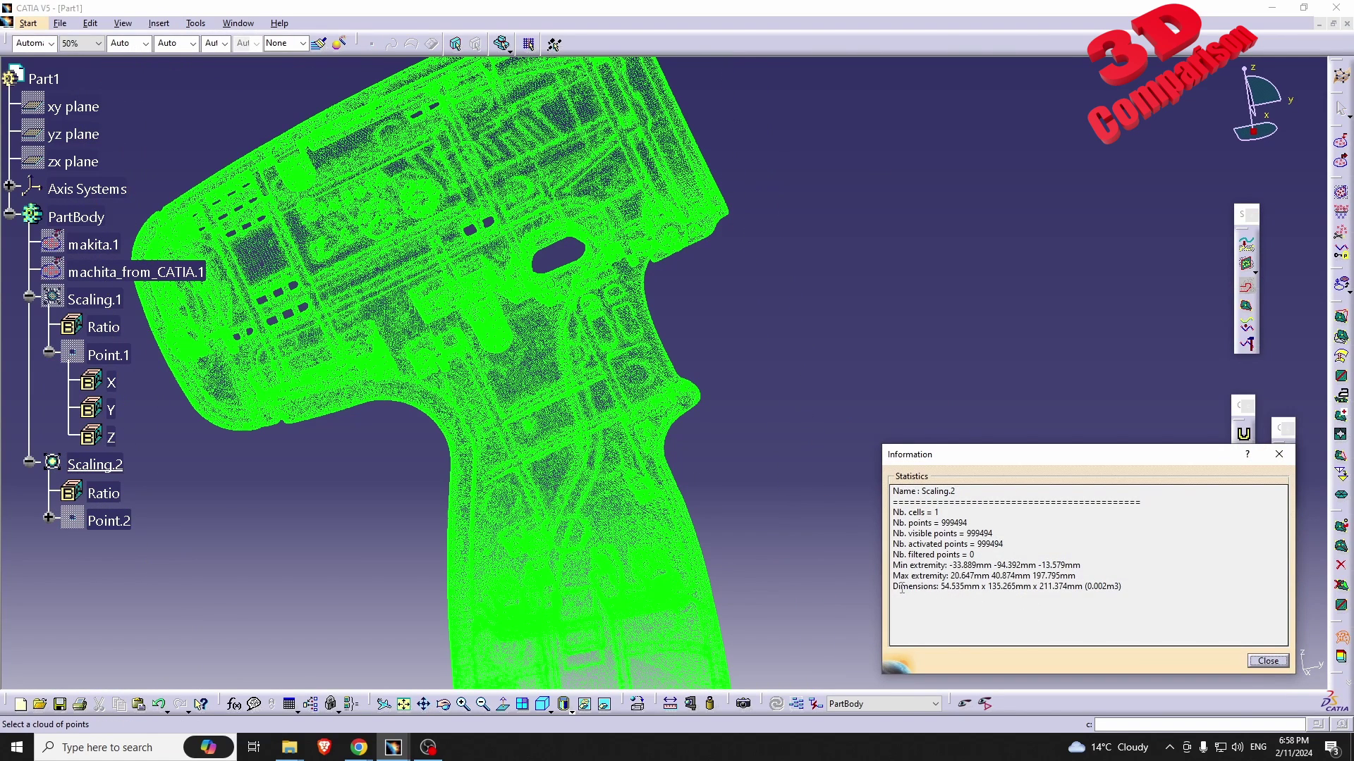
{"action": "left_click_drag", "start_coordinate": [896, 589], "coordinate": [1054, 591]}
{"action": "left_click", "coordinate": [1043, 591]}
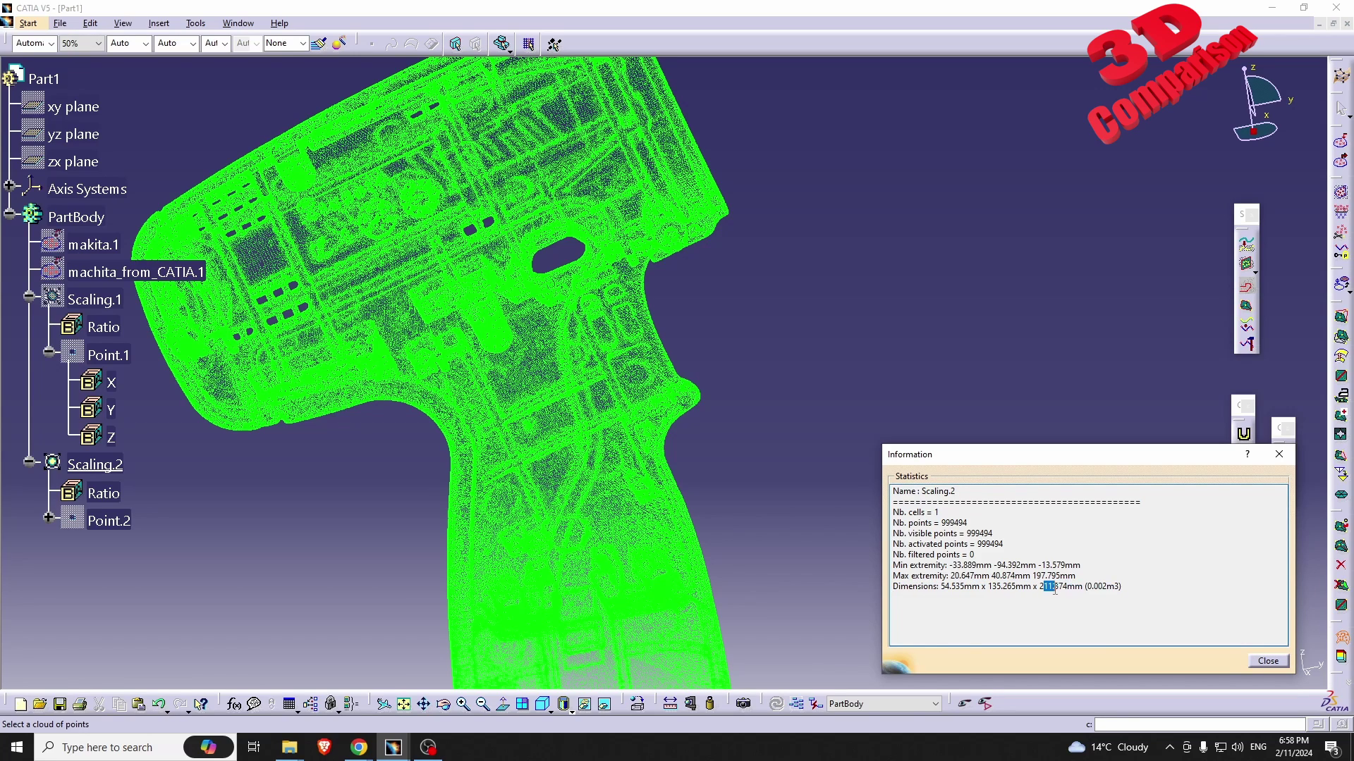
{"action": "middle_click", "coordinate": [589, 444]}
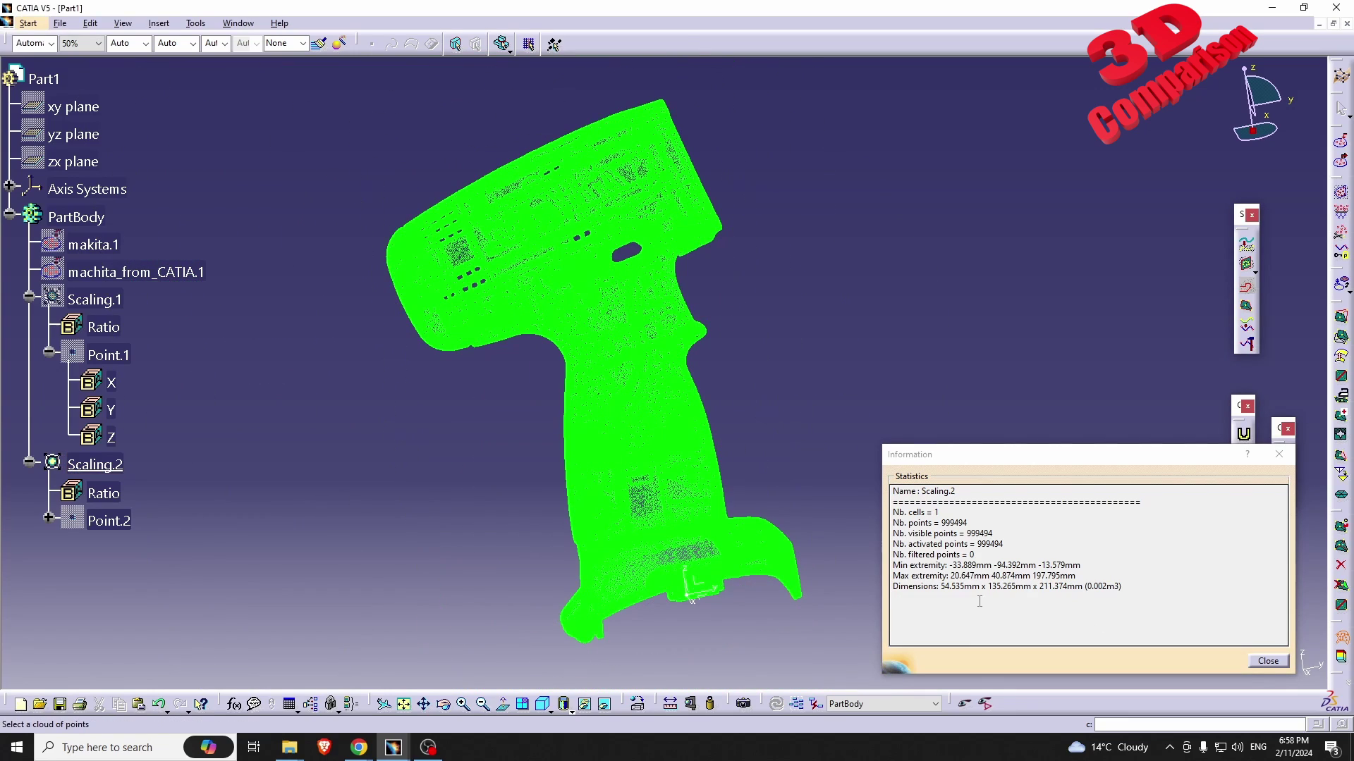
{"action": "left_click_drag", "start_coordinate": [945, 588], "coordinate": [1033, 588]}
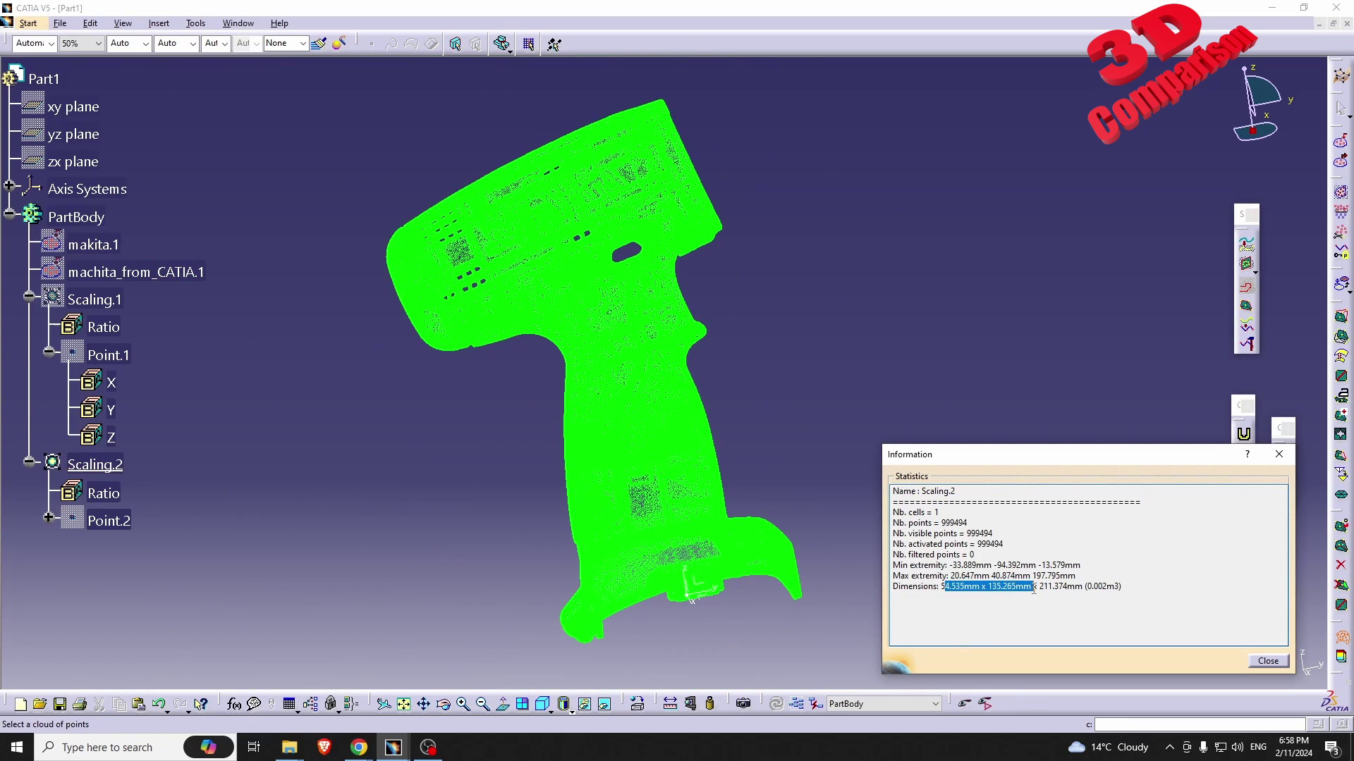
{"action": "left_click", "coordinate": [1267, 661]}
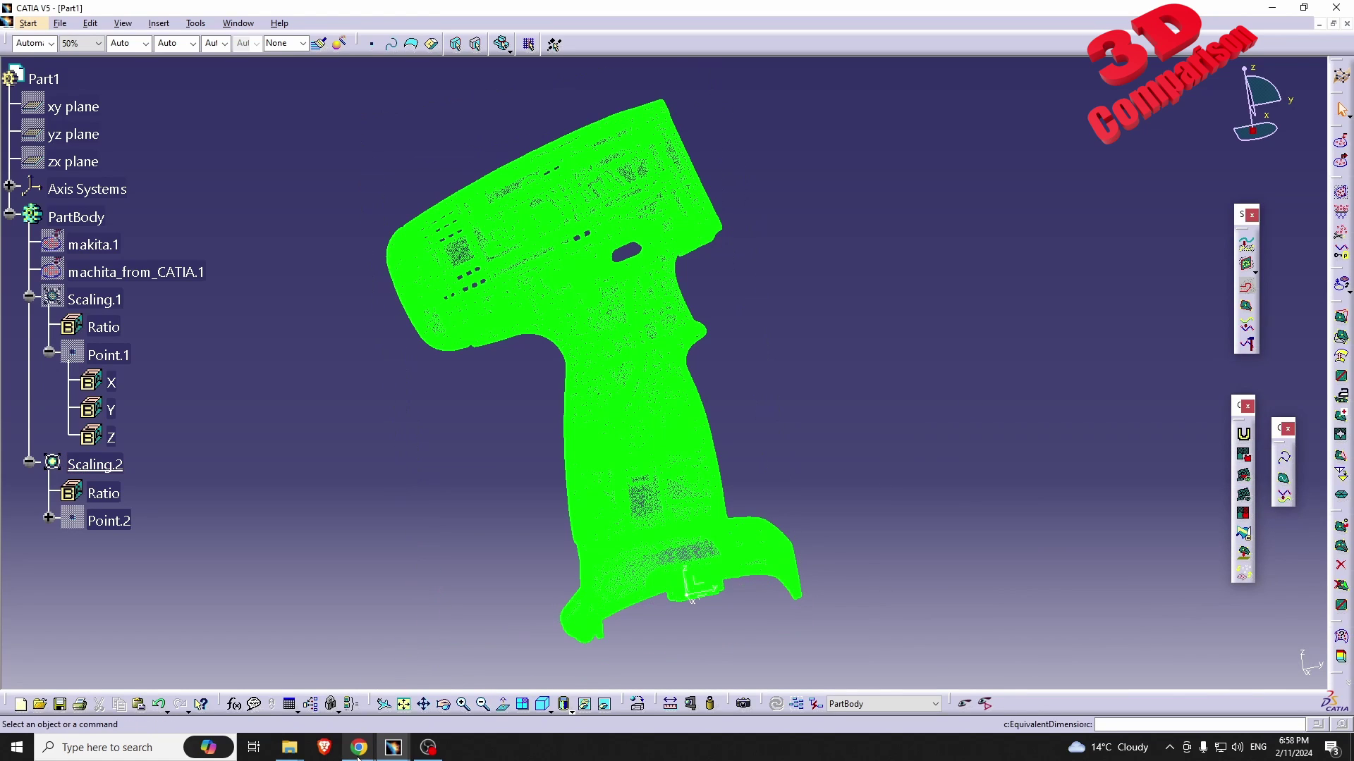
Bring the artec3d.com Makita case page forward to view its Free download section.
{"action": "mouse_move", "coordinate": [358, 756]}
{"action": "left_click", "coordinate": [509, 726]}
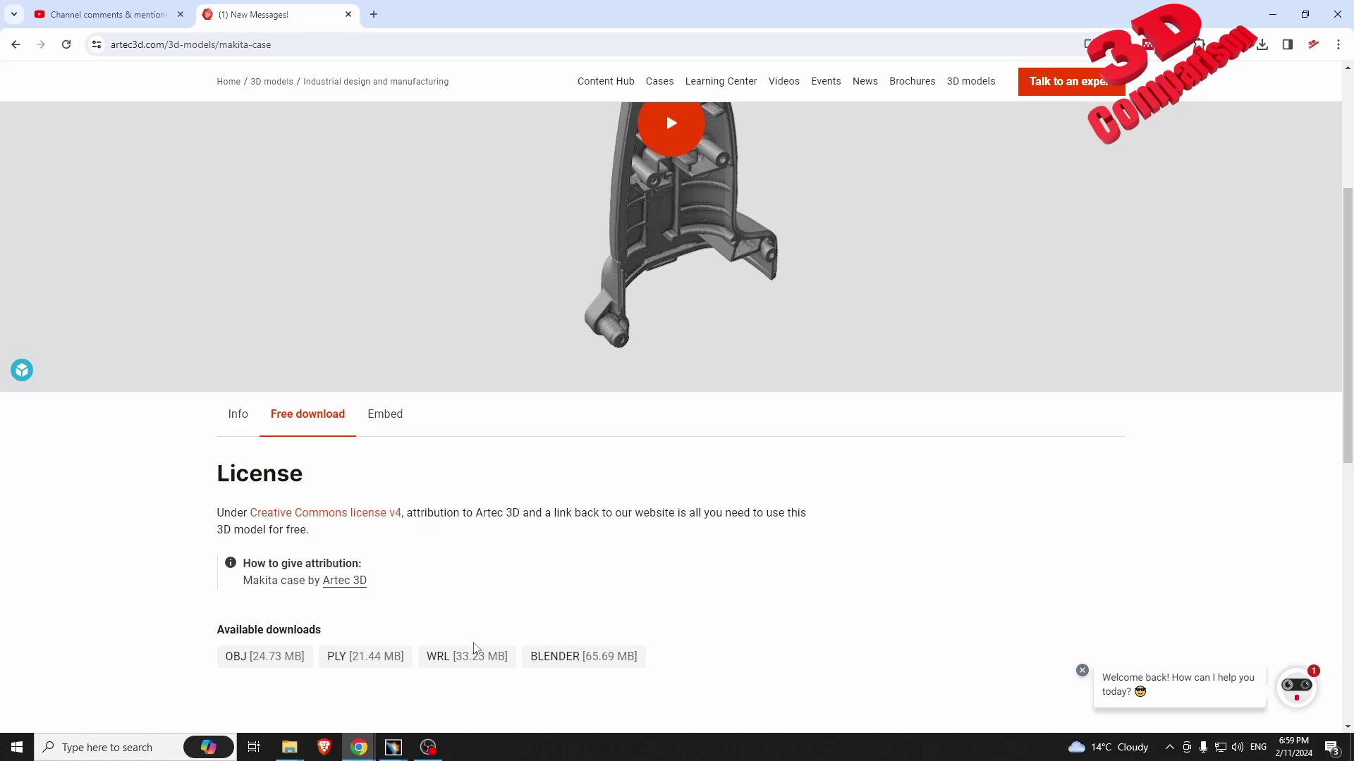
Back in Part1, open Mesh Creation on the Scaling.2 cloud with 3D Mesher and a 1.999mm neighborhood.
{"action": "mouse_move", "coordinate": [393, 750]}
{"action": "left_click", "coordinate": [468, 680]}
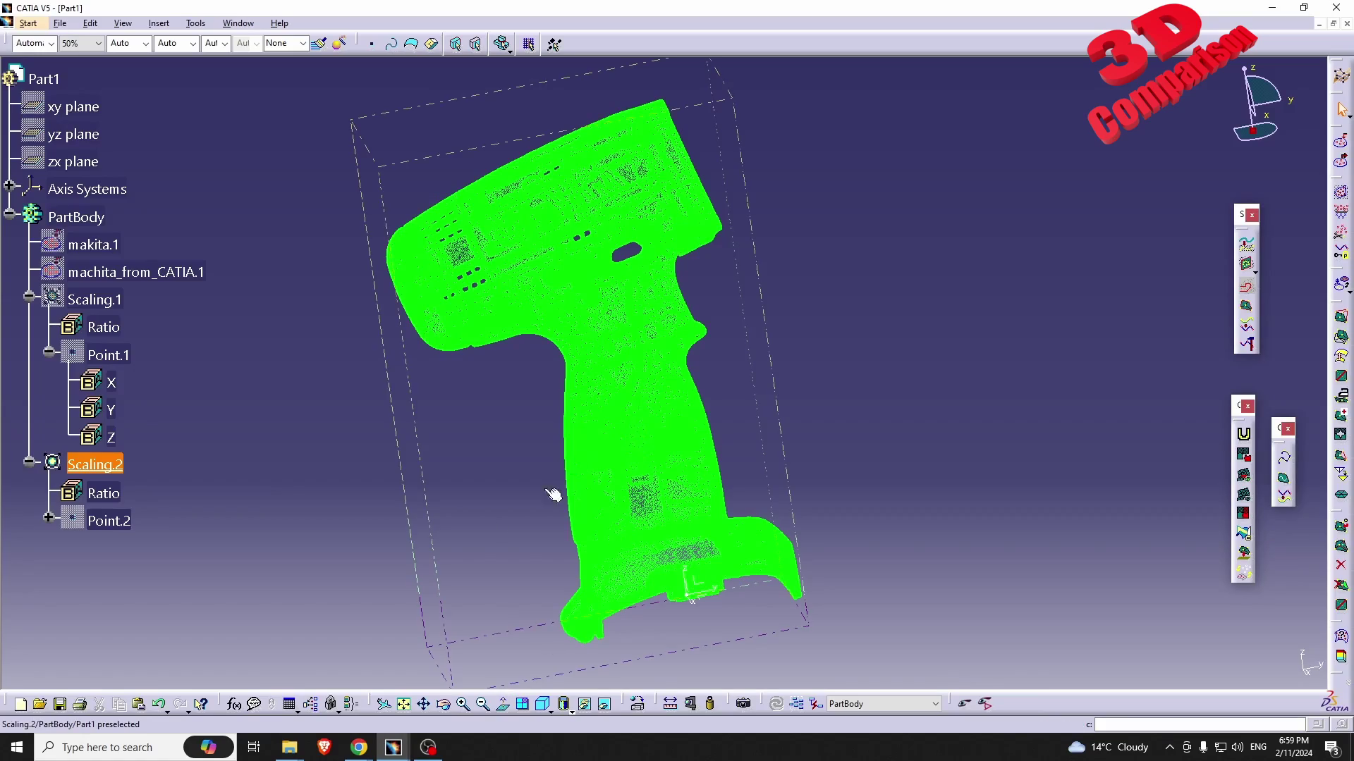
{"action": "middle_click_drag", "start_coordinate": [523, 506], "coordinate": [520, 396]}
{"action": "scroll", "coordinate": [693, 408], "scroll_direction": "up", "scroll_amount": 5}
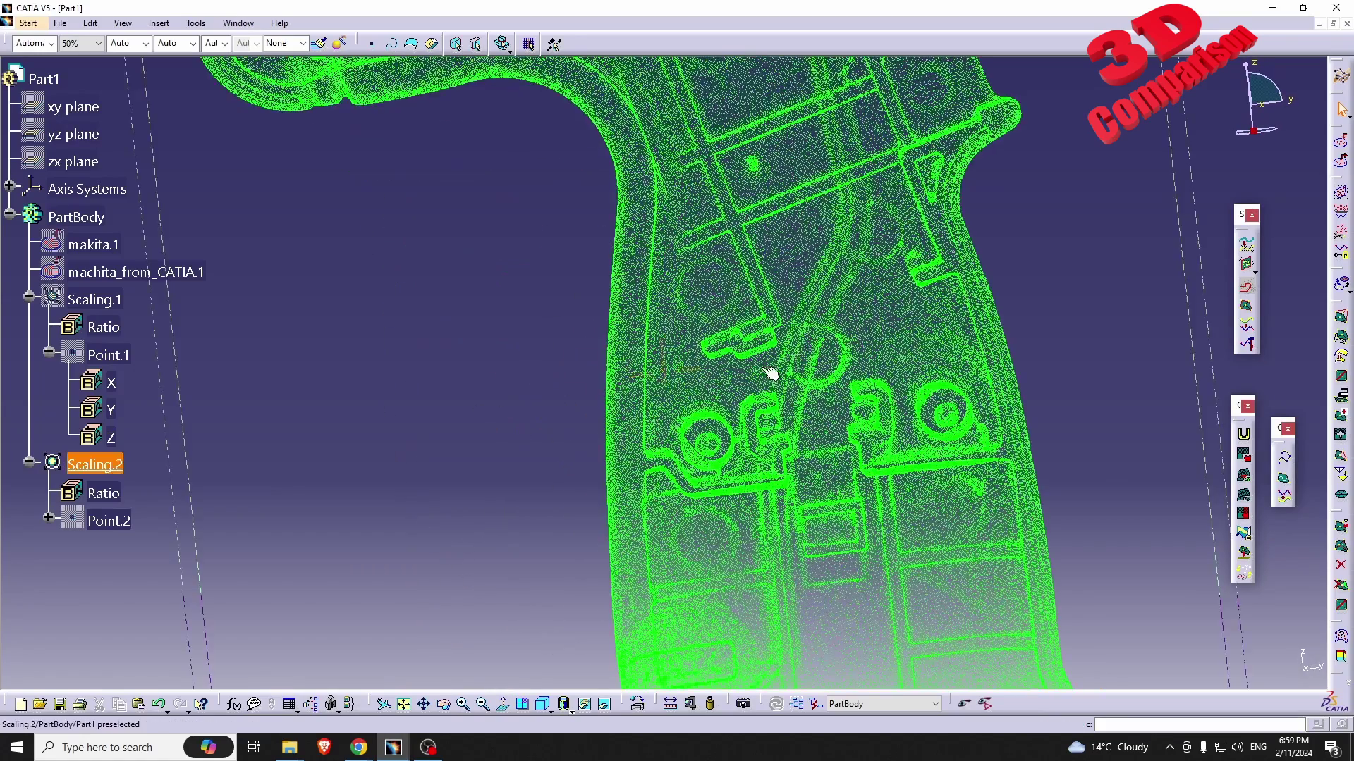
{"action": "left_click", "coordinate": [1341, 316]}
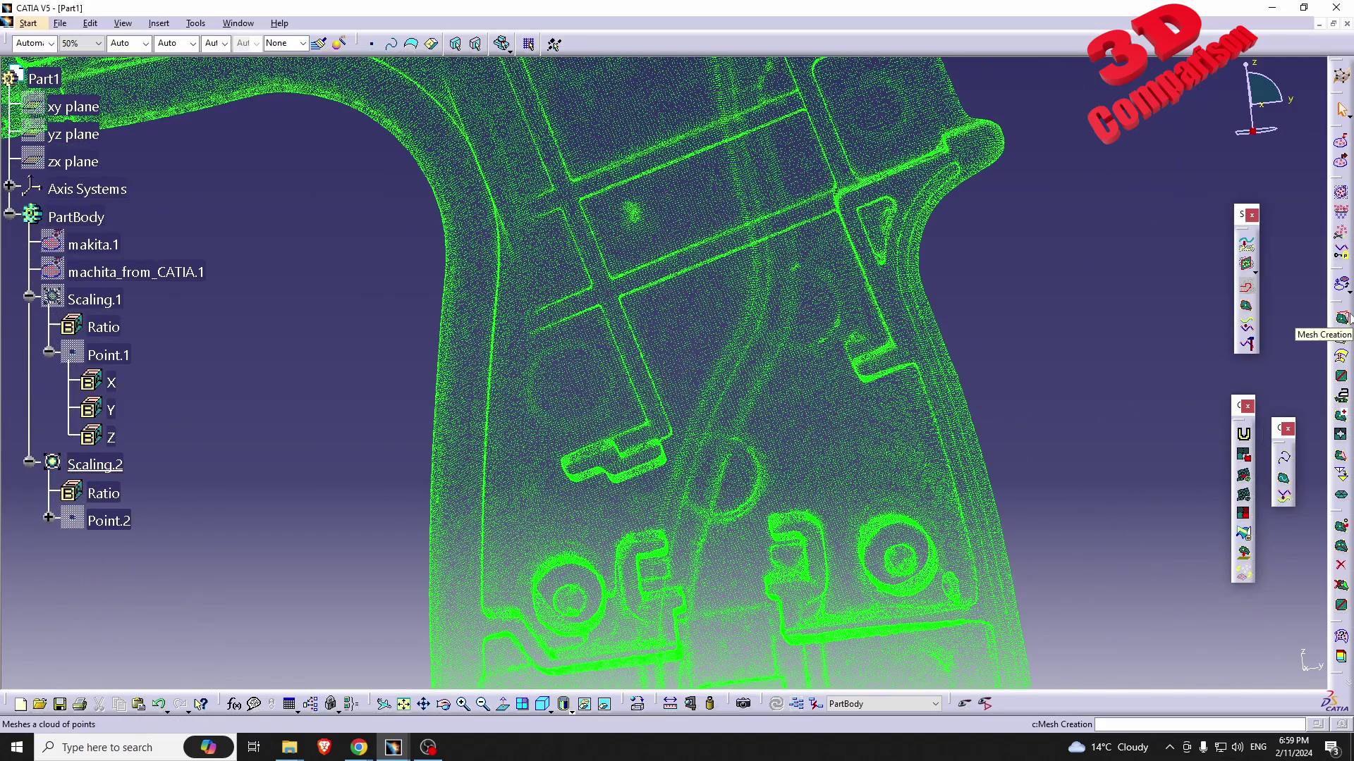
{"action": "left_click", "coordinate": [805, 366]}
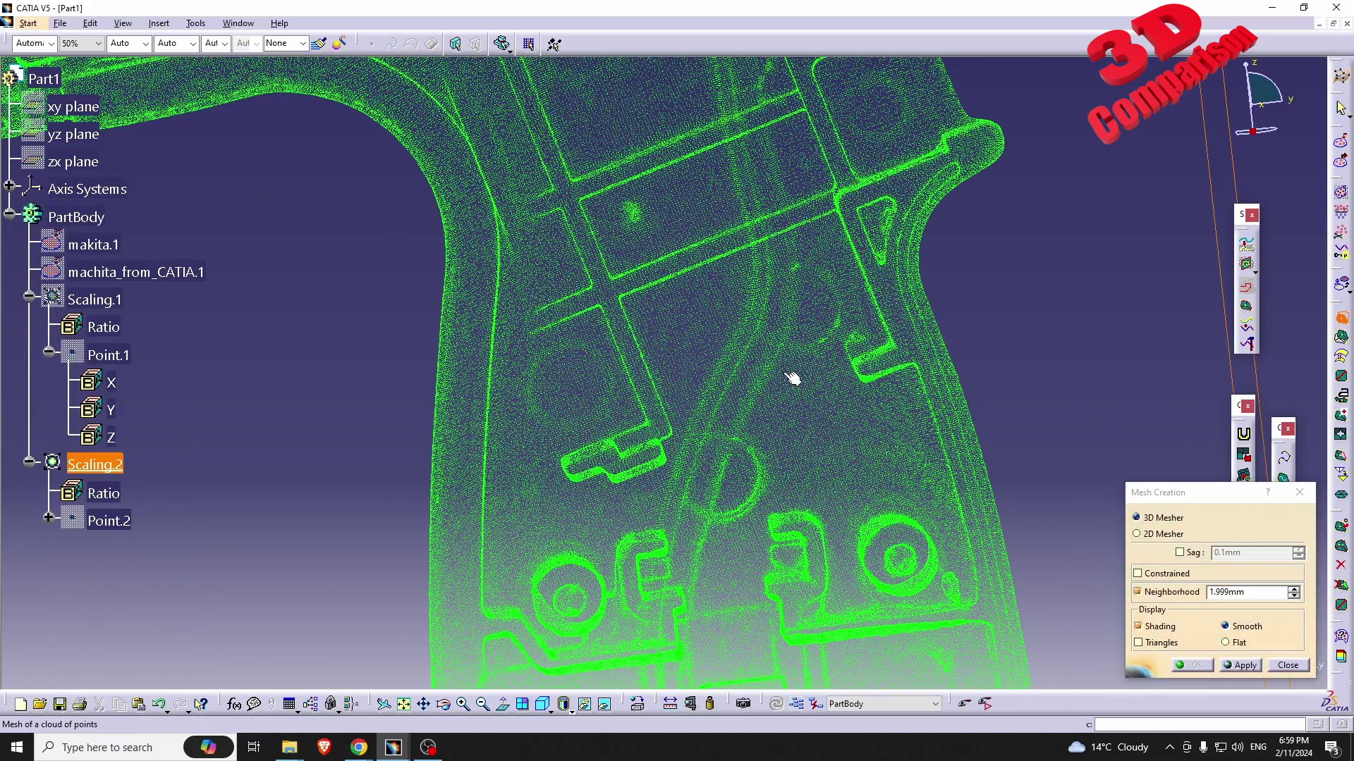
{"action": "scroll", "coordinate": [736, 498], "scroll_direction": "down", "scroll_amount": 5}
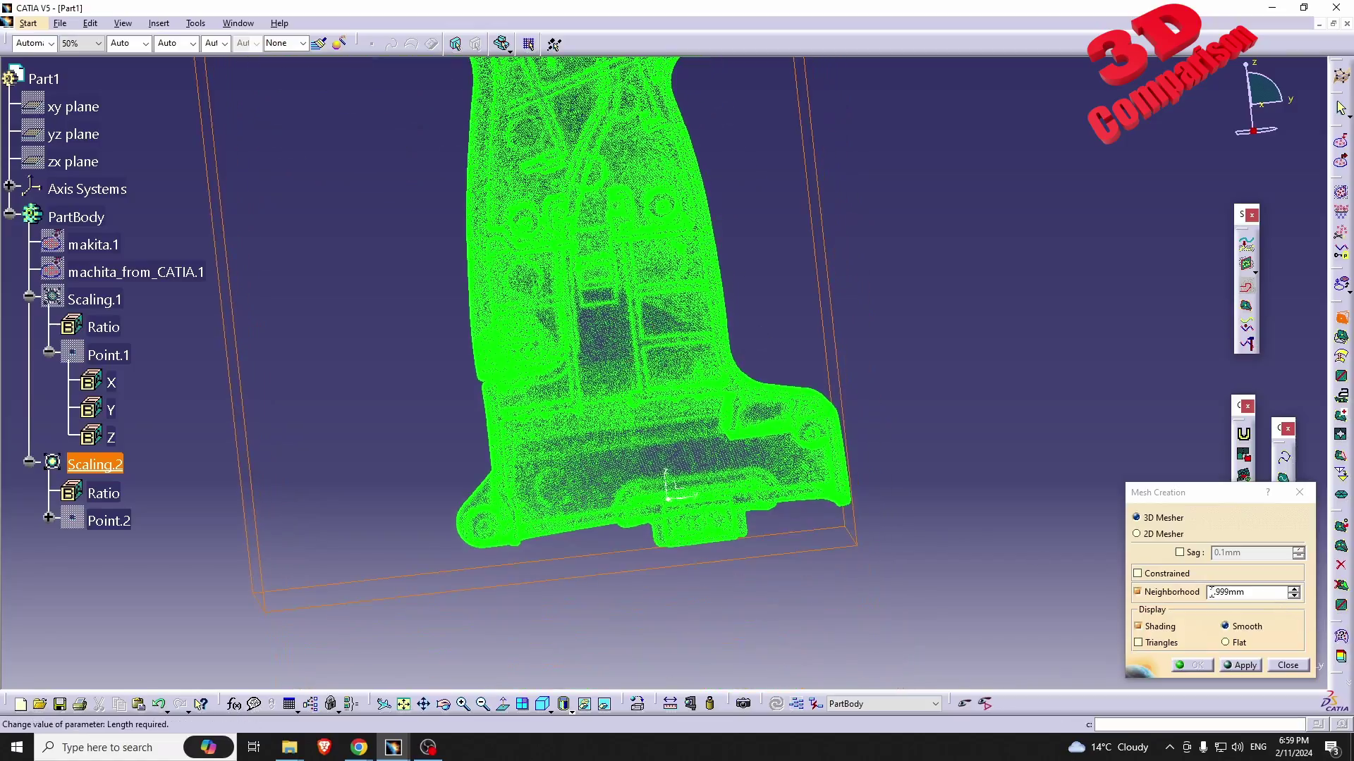
{"action": "mouse_move", "coordinate": [882, 543]}
{"action": "middle_mouse_down"}
{"action": "mouse_move", "coordinate": [692, 347]}
{"action": "mouse_move", "coordinate": [643, 419]}
{"action": "mouse_move", "coordinate": [704, 275]}
{"action": "mouse_move", "coordinate": [700, 197]}
{"action": "mouse_move", "coordinate": [721, 253]}
{"action": "mouse_move", "coordinate": [633, 390]}
{"action": "mouse_move", "coordinate": [669, 214]}
{"action": "mouse_move", "coordinate": [701, 348]}
{"action": "mouse_move", "coordinate": [713, 559]}
{"action": "mouse_move", "coordinate": [707, 392]}
{"action": "mouse_move", "coordinate": [750, 270]}
{"action": "mouse_move", "coordinate": [600, 354]}
{"action": "mouse_move", "coordinate": [665, 378]}
{"action": "mouse_move", "coordinate": [611, 332]}
{"action": "mouse_move", "coordinate": [612, 356]}
{"action": "middle_mouse_up"}
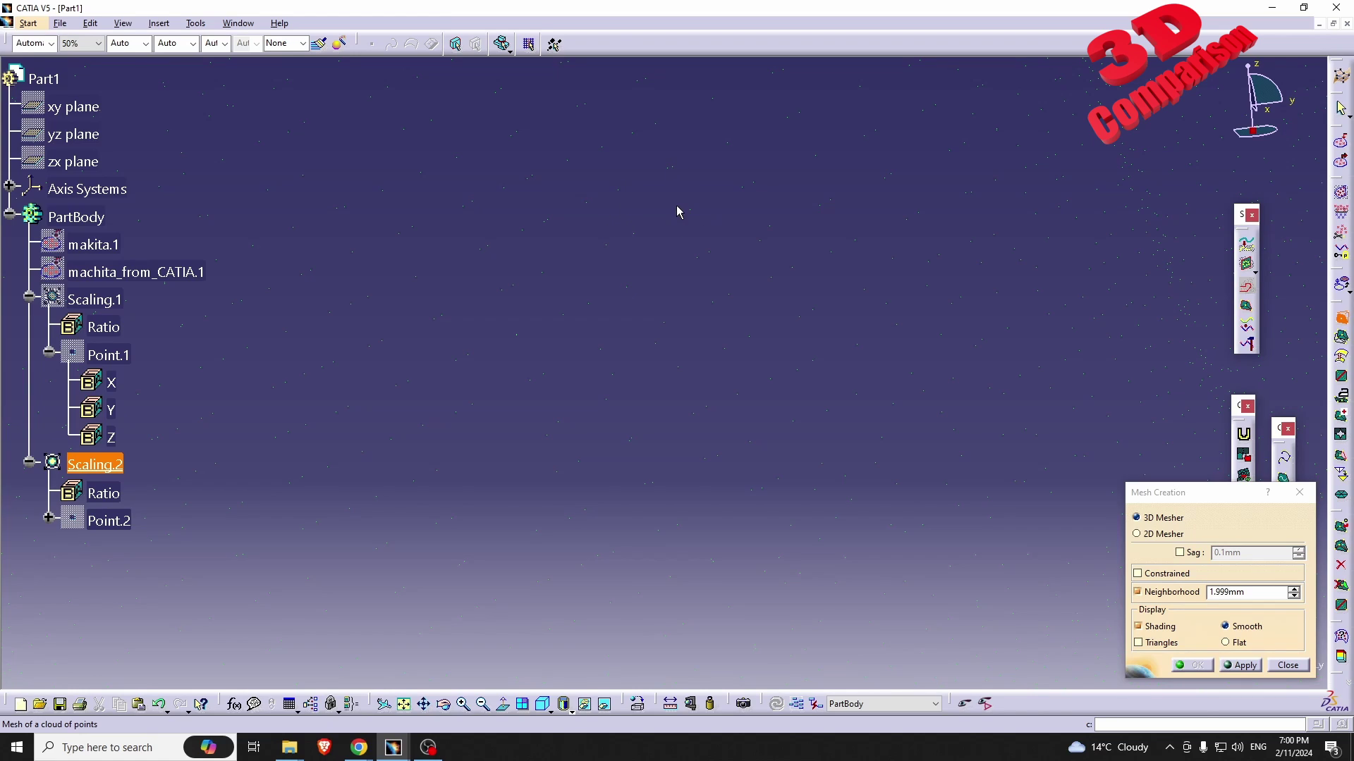
Preview the point-cloud mesh with a 5mm neighborhood.
{"action": "double_click", "coordinate": [1244, 592]}
{"action": "type", "text": "5"}
{"action": "left_click", "coordinate": [1242, 665]}
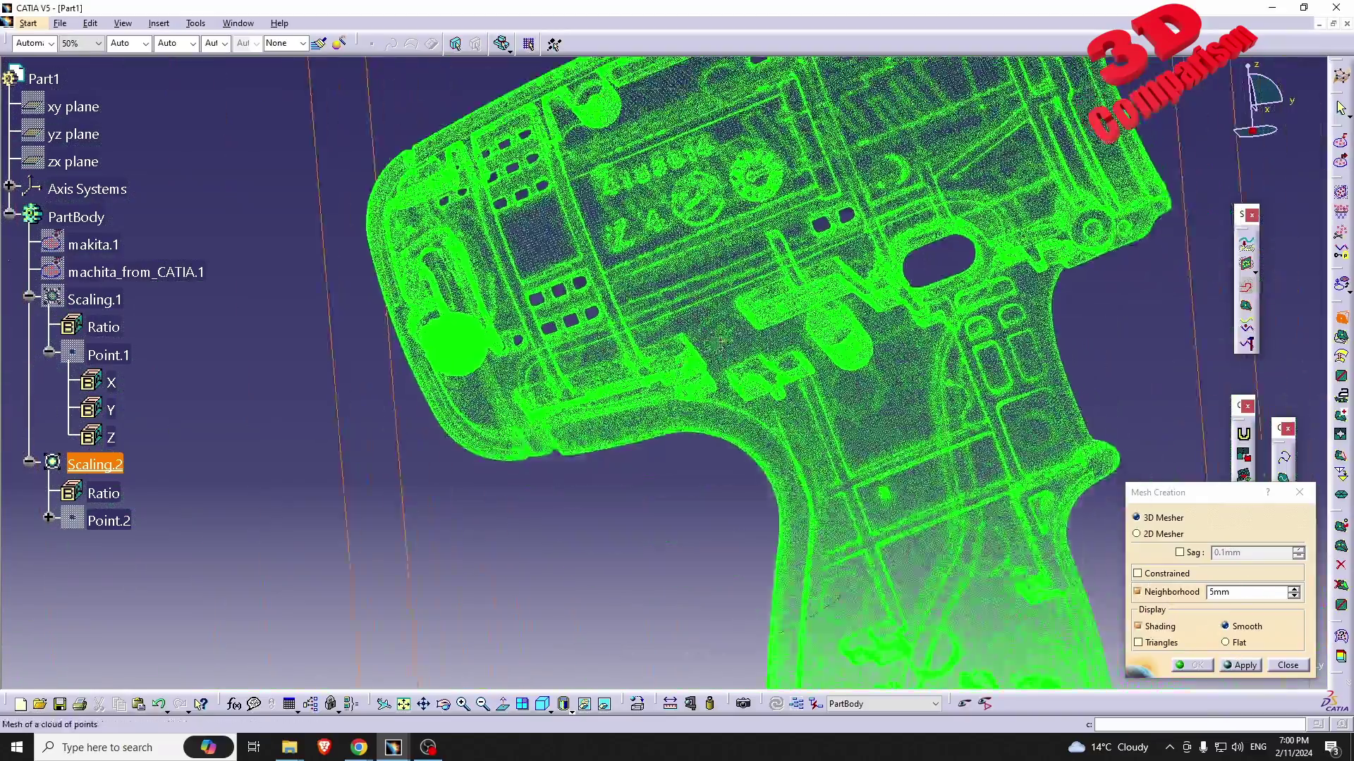
{"action": "middle_click_drag", "start_coordinate": [719, 341], "coordinate": [583, 246]}
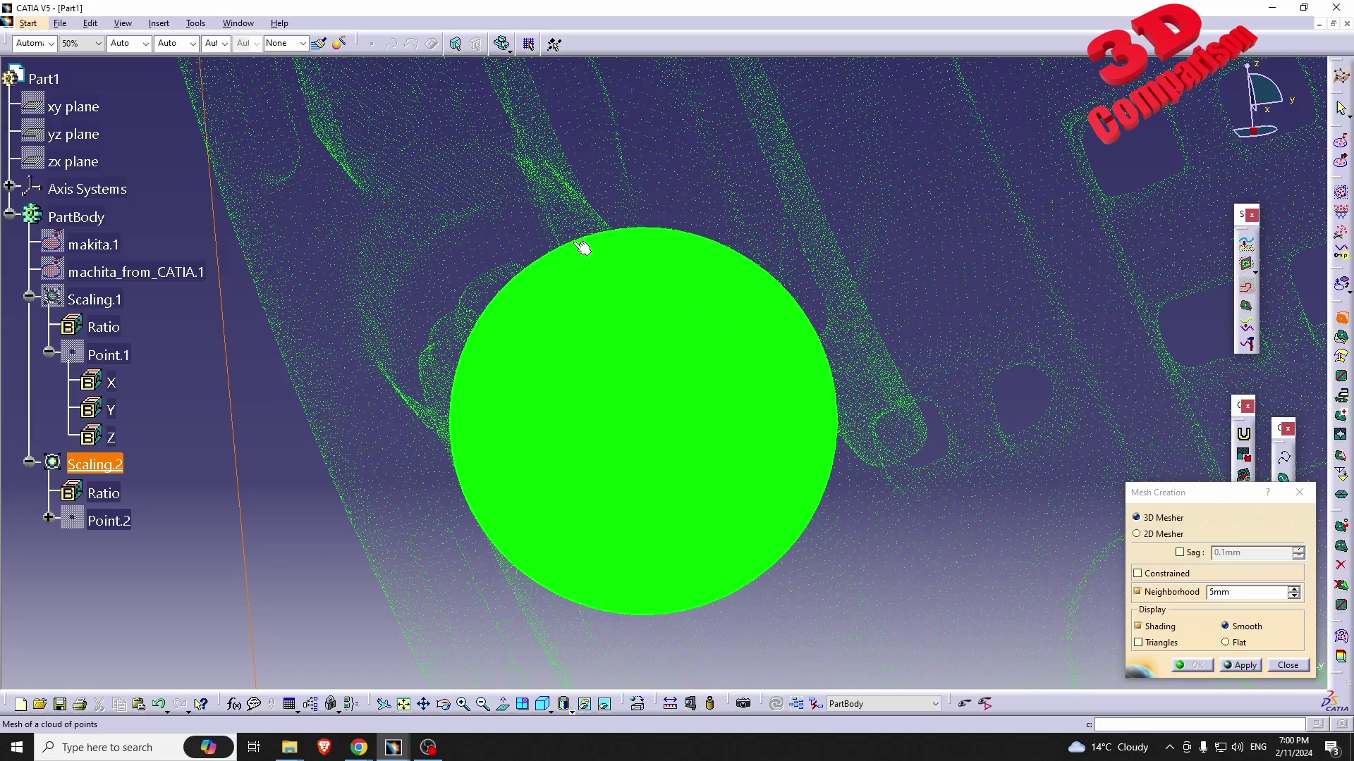
Change the Mesh Creation neighborhood from 5mm to 2mm.
{"action": "double_click", "coordinate": [1251, 598]}
{"action": "type", "text": "2"}
{"action": "key", "text": "Tab"}
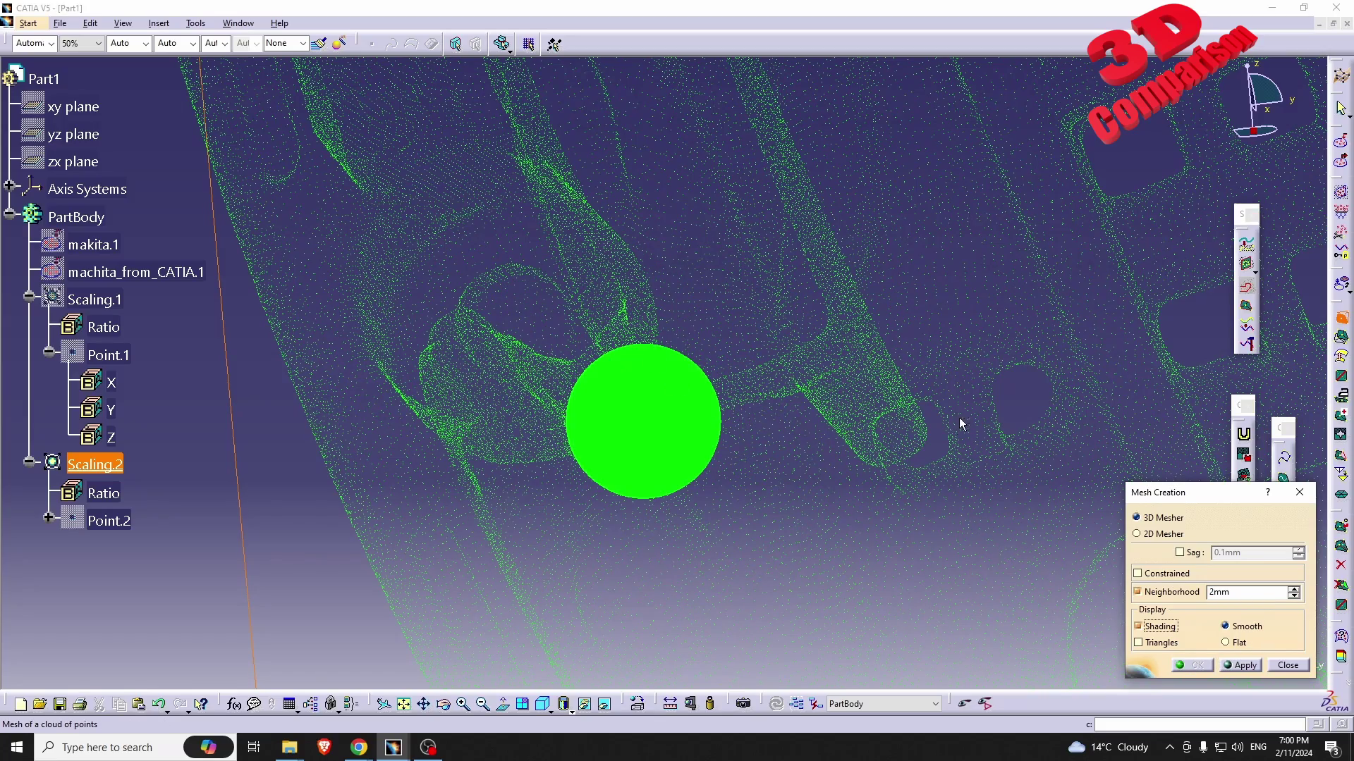
{"action": "middle_click_drag", "start_coordinate": [712, 538], "coordinate": [728, 423]}
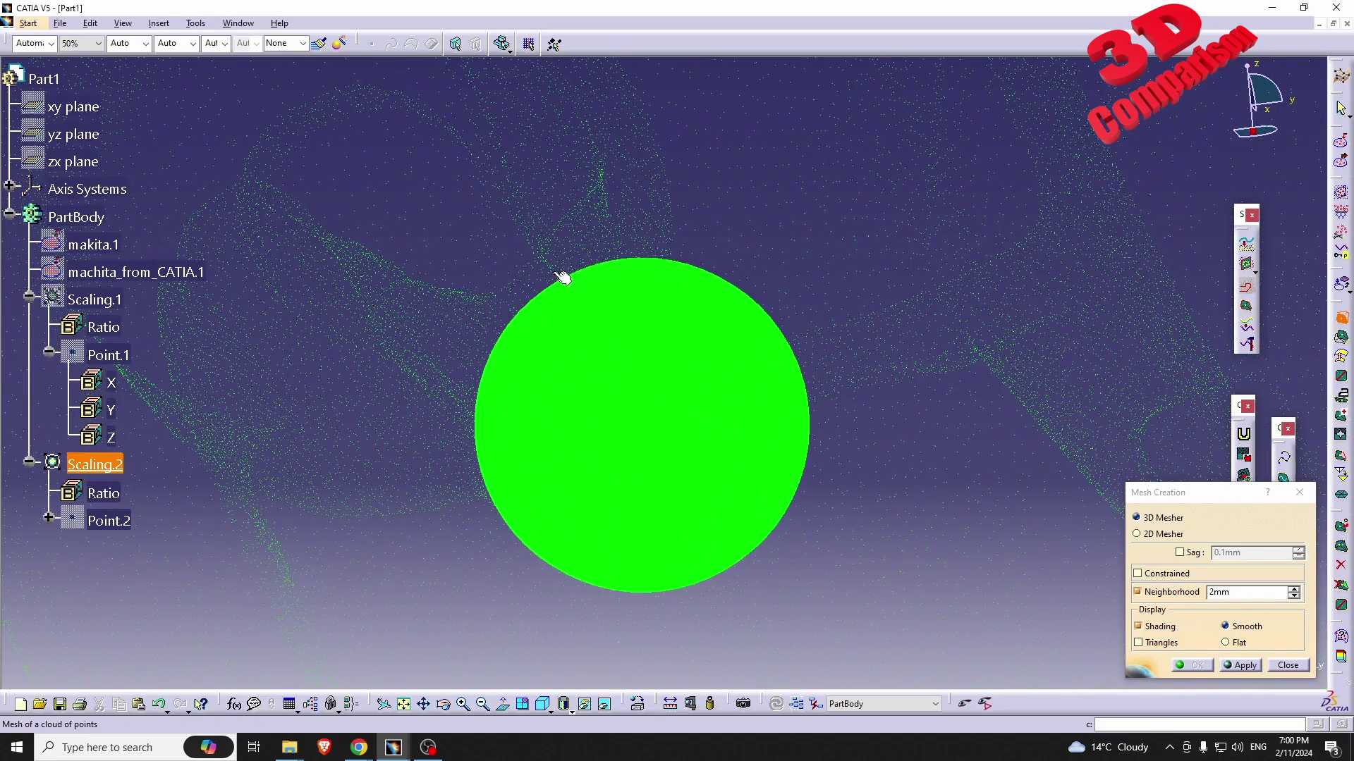
{"action": "middle_click_drag", "start_coordinate": [774, 303], "coordinate": [712, 561]}
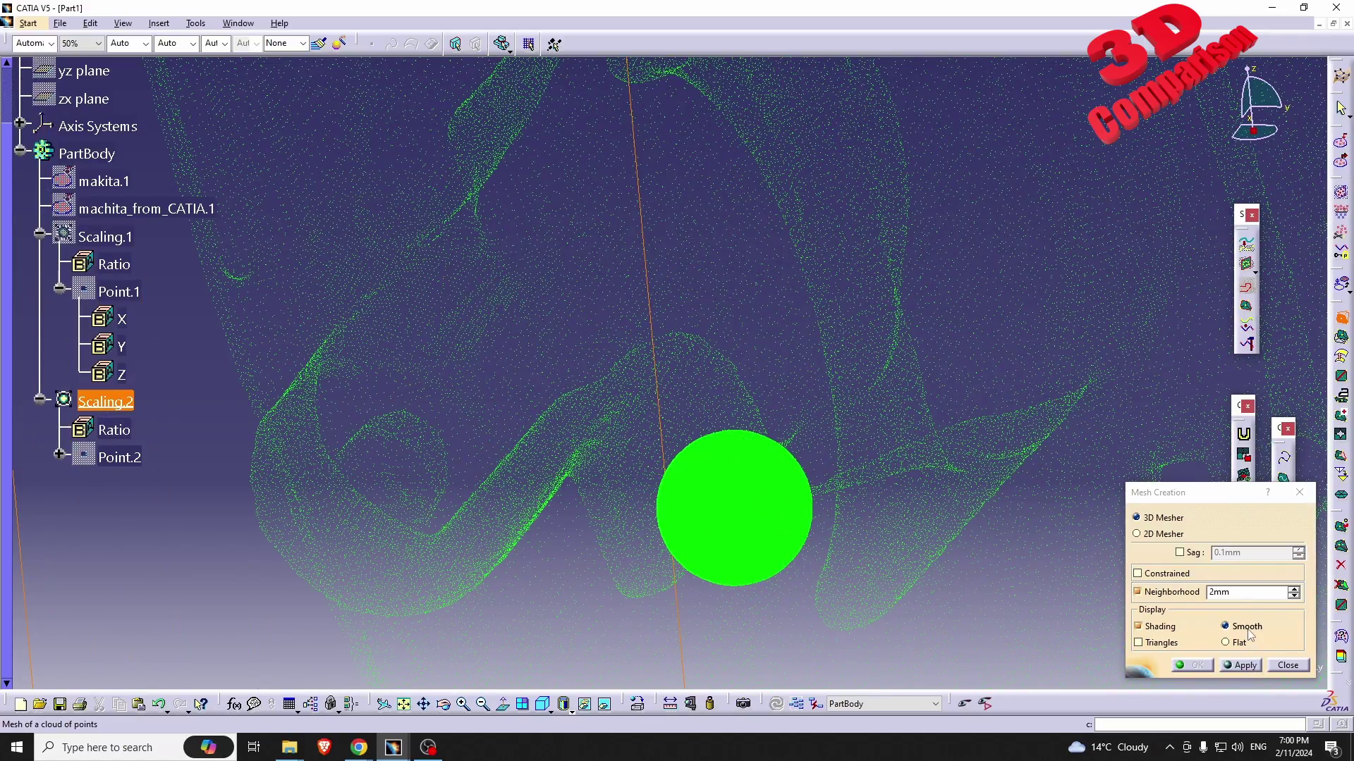
Apply the 2mm neighborhood to compute the shaded drill case mesh preview.
{"action": "left_click", "coordinate": [1241, 666]}
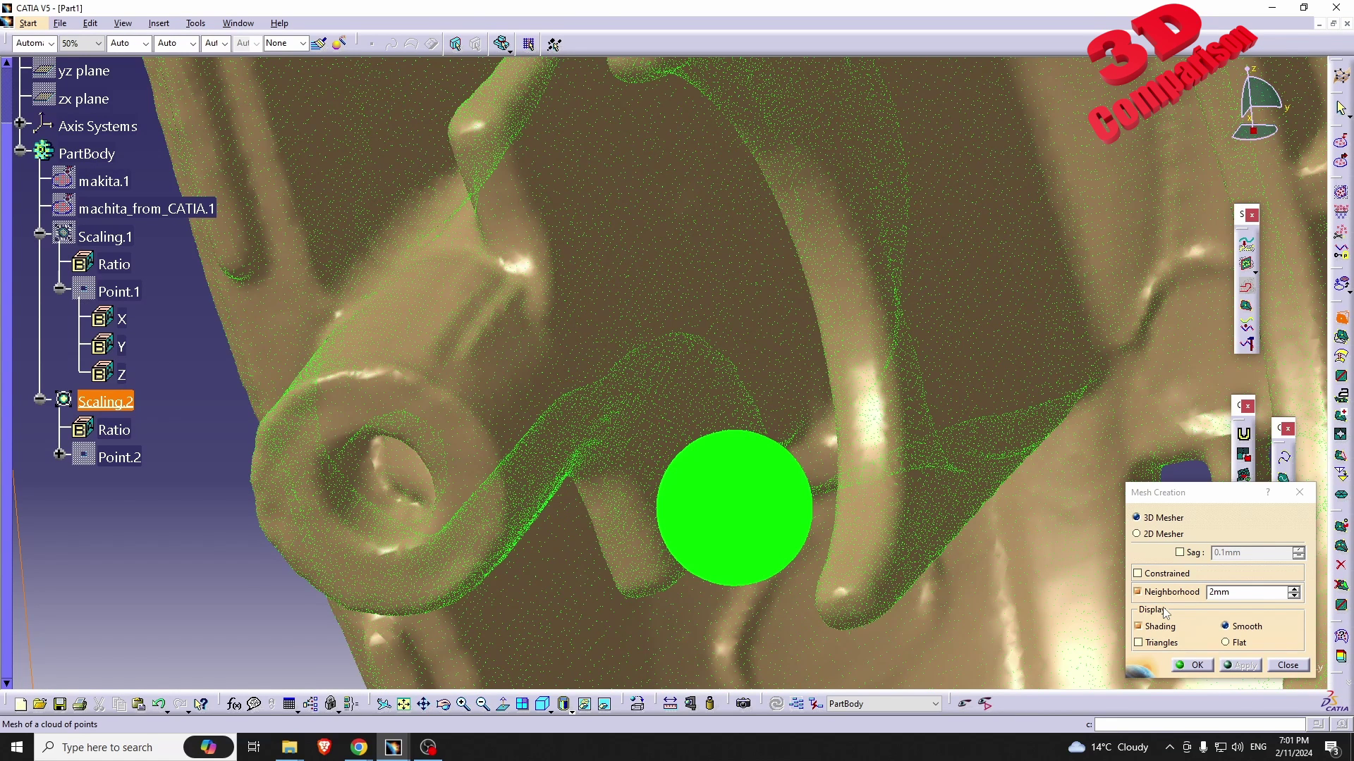
Confirm Mesh Creation.1, then hide the green Scaling.2 cloud so only the housing mesh shows.
{"action": "middle_click_drag", "start_coordinate": [737, 321], "coordinate": [737, 381]}
{"action": "left_click", "coordinate": [1190, 666]}
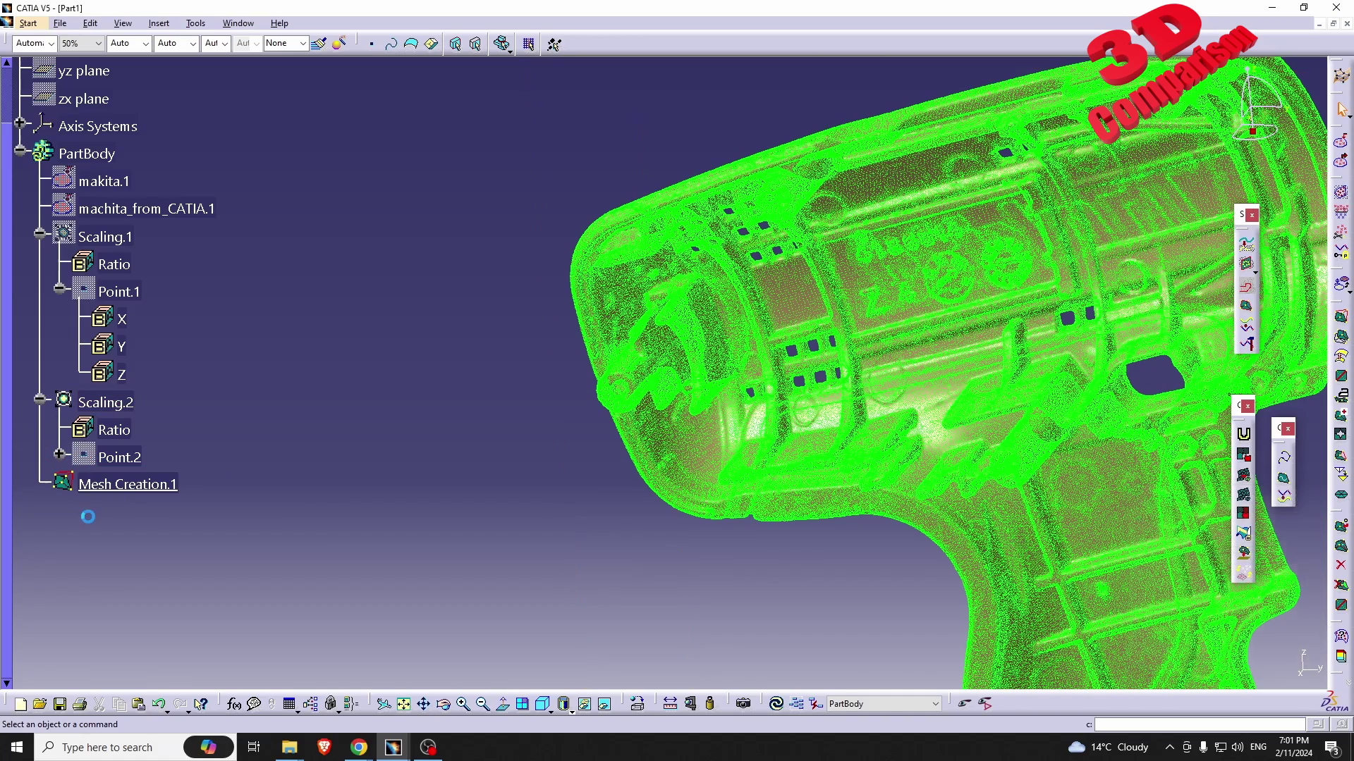
{"action": "left_click", "coordinate": [124, 402]}
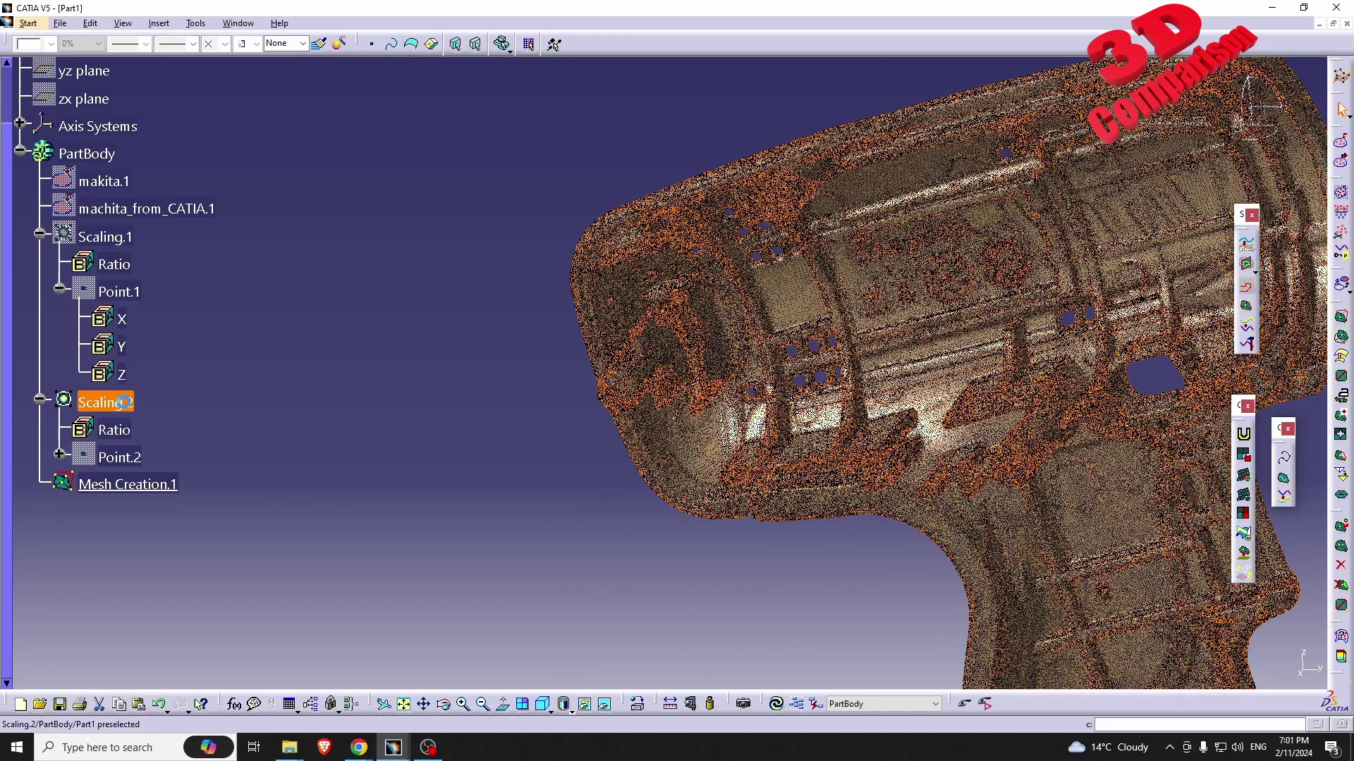
{"action": "right_click", "coordinate": [124, 402]}
{"action": "left_click", "coordinate": [287, 444]}
{"action": "left_click", "coordinate": [127, 483]}
{"action": "middle_click_drag", "start_coordinate": [761, 395], "coordinate": [731, 437]}
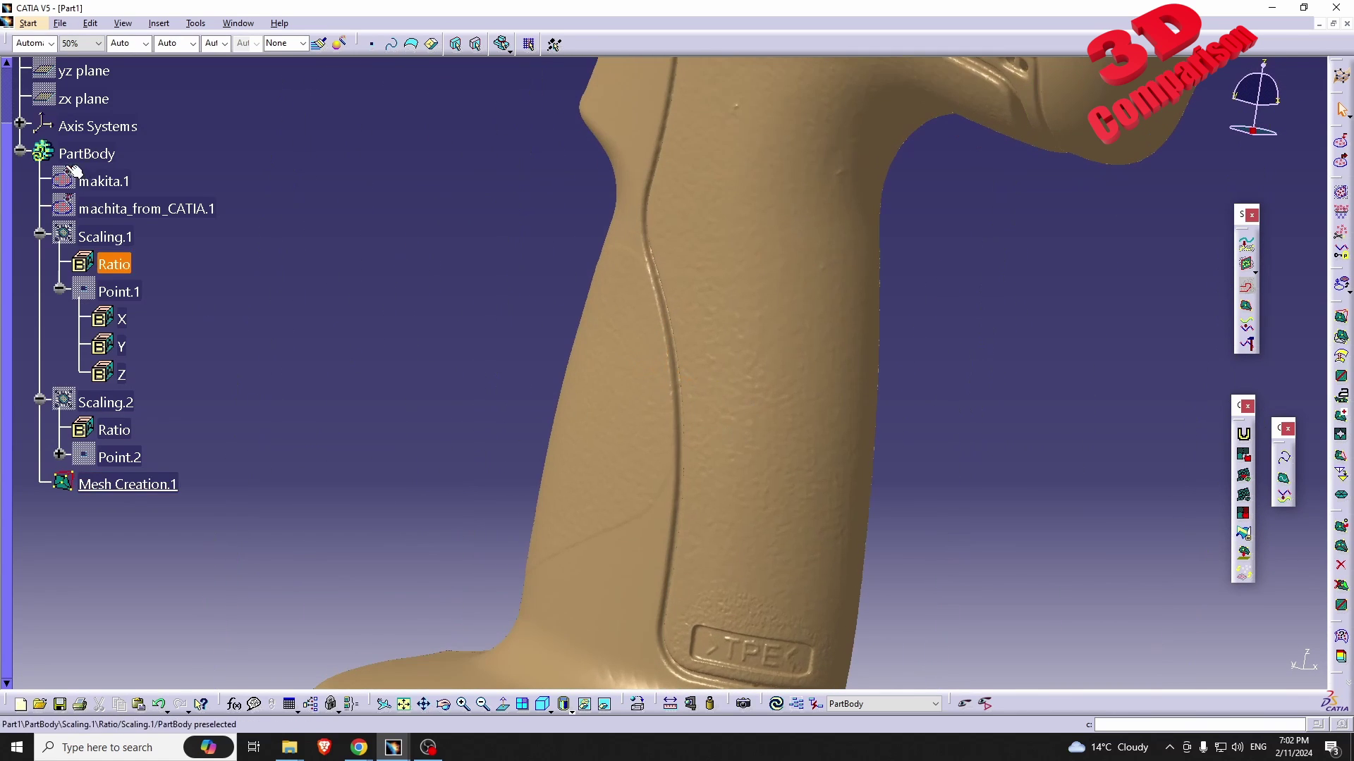
{"action": "right_click", "coordinate": [101, 181]}
{"action": "left_click", "coordinate": [135, 221]}
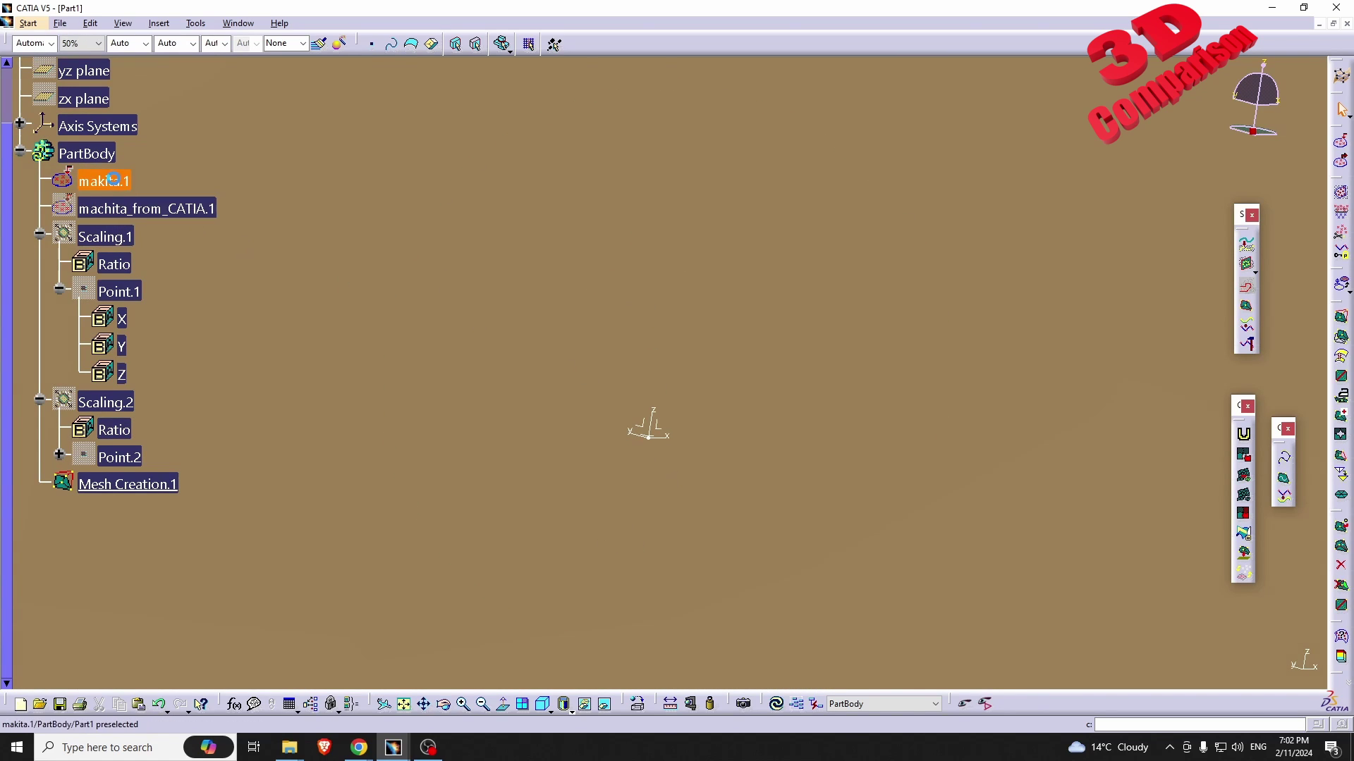
{"action": "right_click", "coordinate": [100, 181]}
{"action": "left_click", "coordinate": [134, 218]}
{"action": "right_click", "coordinate": [99, 238]}
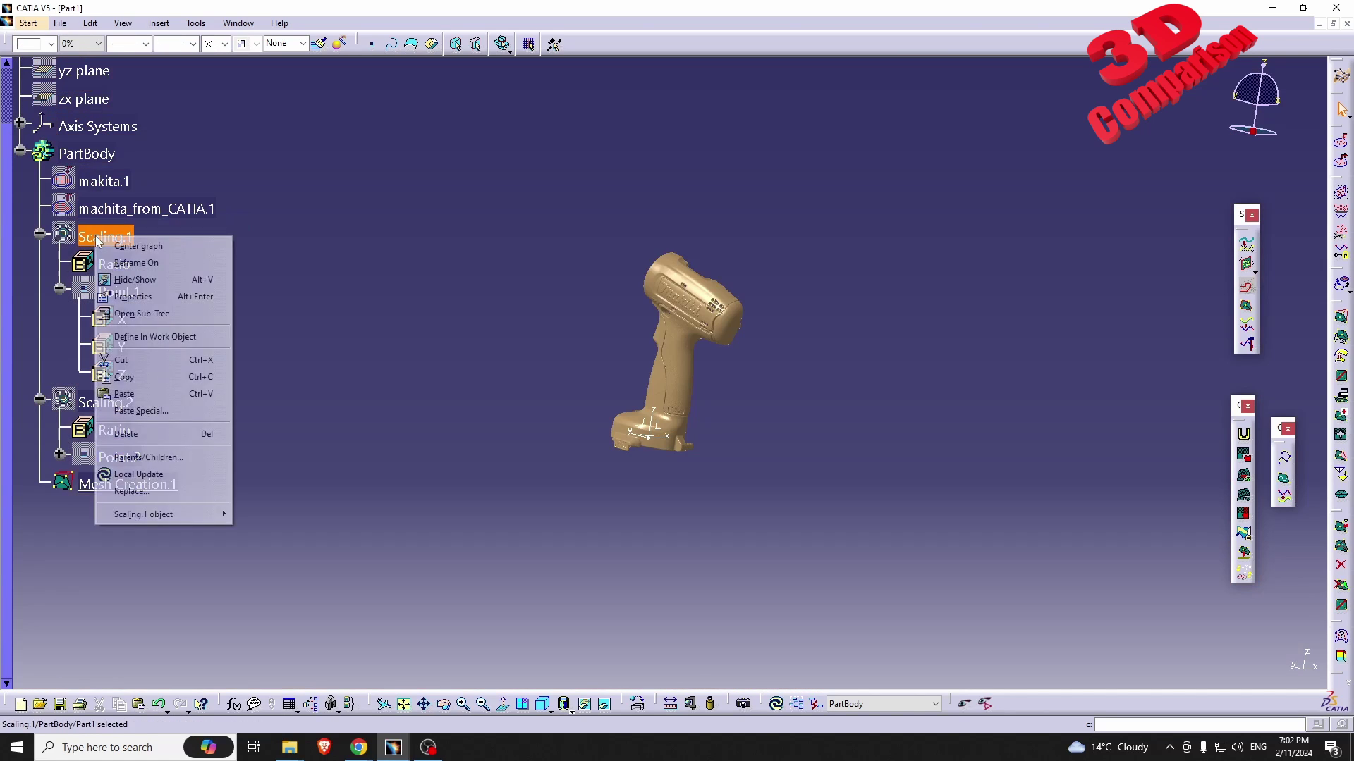
{"action": "left_click", "coordinate": [134, 280]}
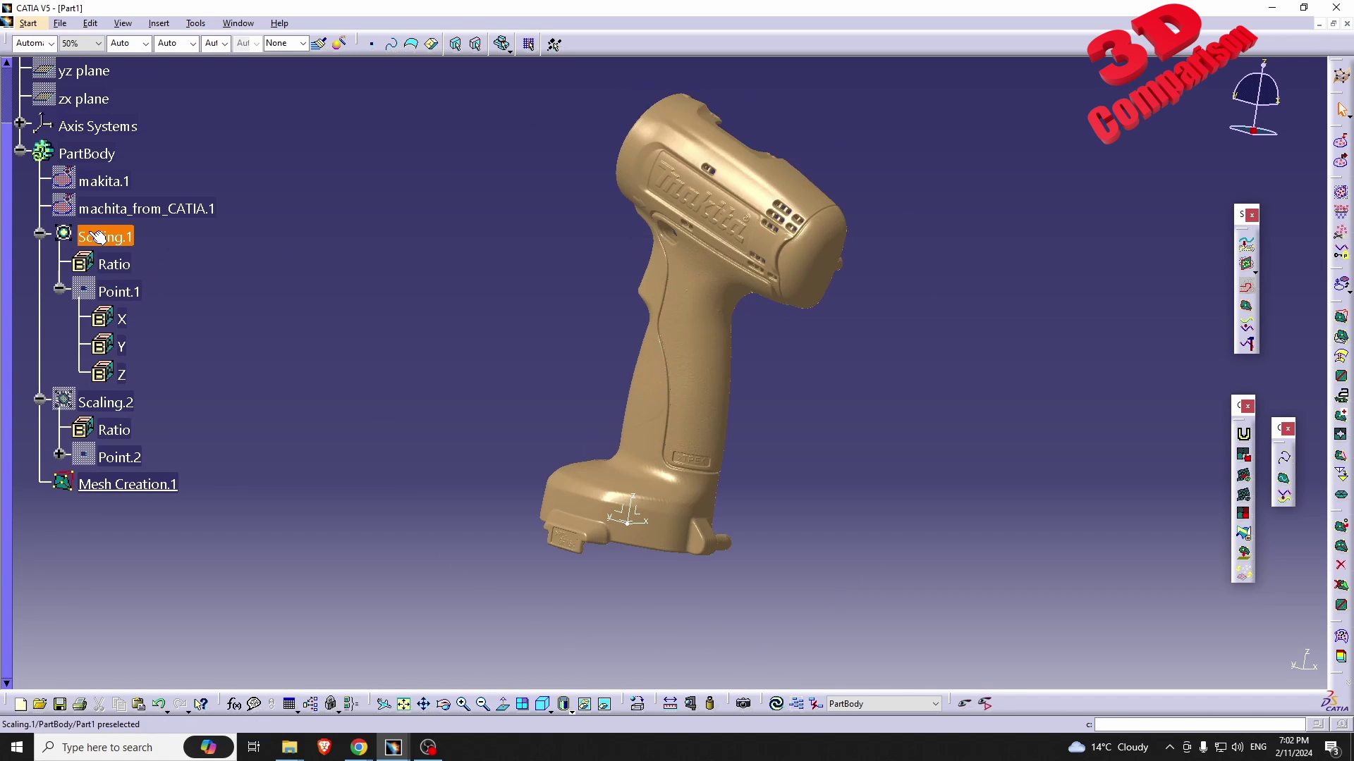
{"action": "left_click", "coordinate": [105, 236]}
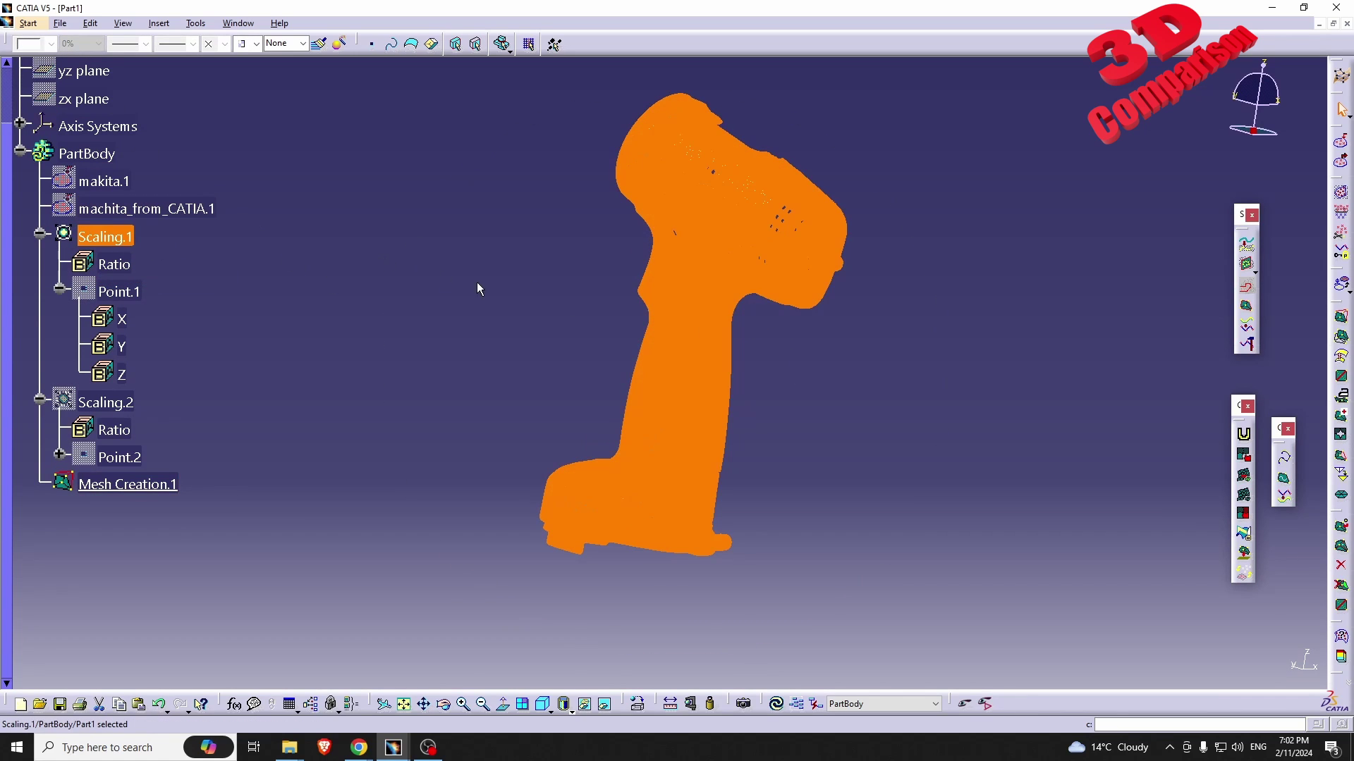
{"action": "middle_click_drag", "start_coordinate": [514, 296], "coordinate": [509, 409]}
{"action": "left_click", "coordinate": [509, 408]}
{"action": "right_click", "coordinate": [105, 237]}
{"action": "left_click", "coordinate": [134, 280]}
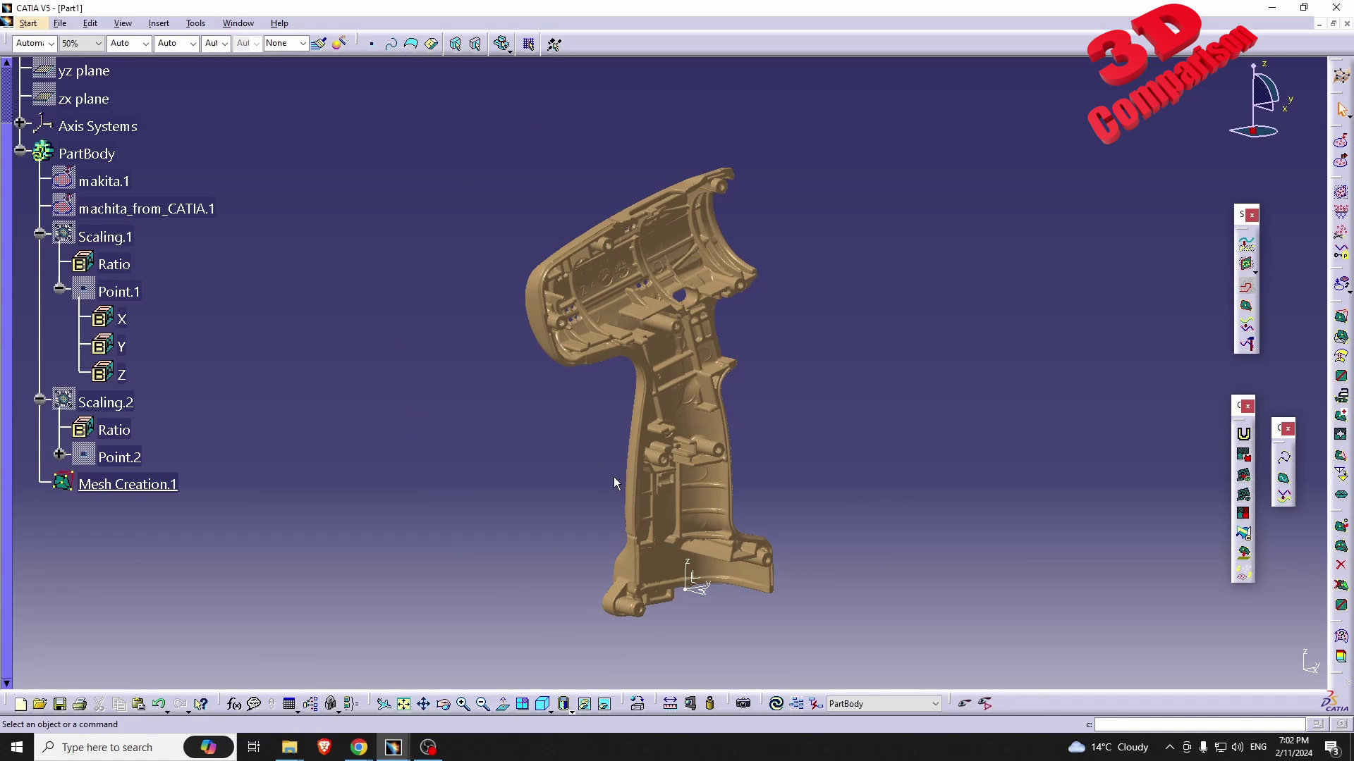
Pan and zoom around the housing mesh to inspect its ribs and markings.
{"action": "middle_click_drag", "start_coordinate": [801, 521], "coordinate": [671, 531]}
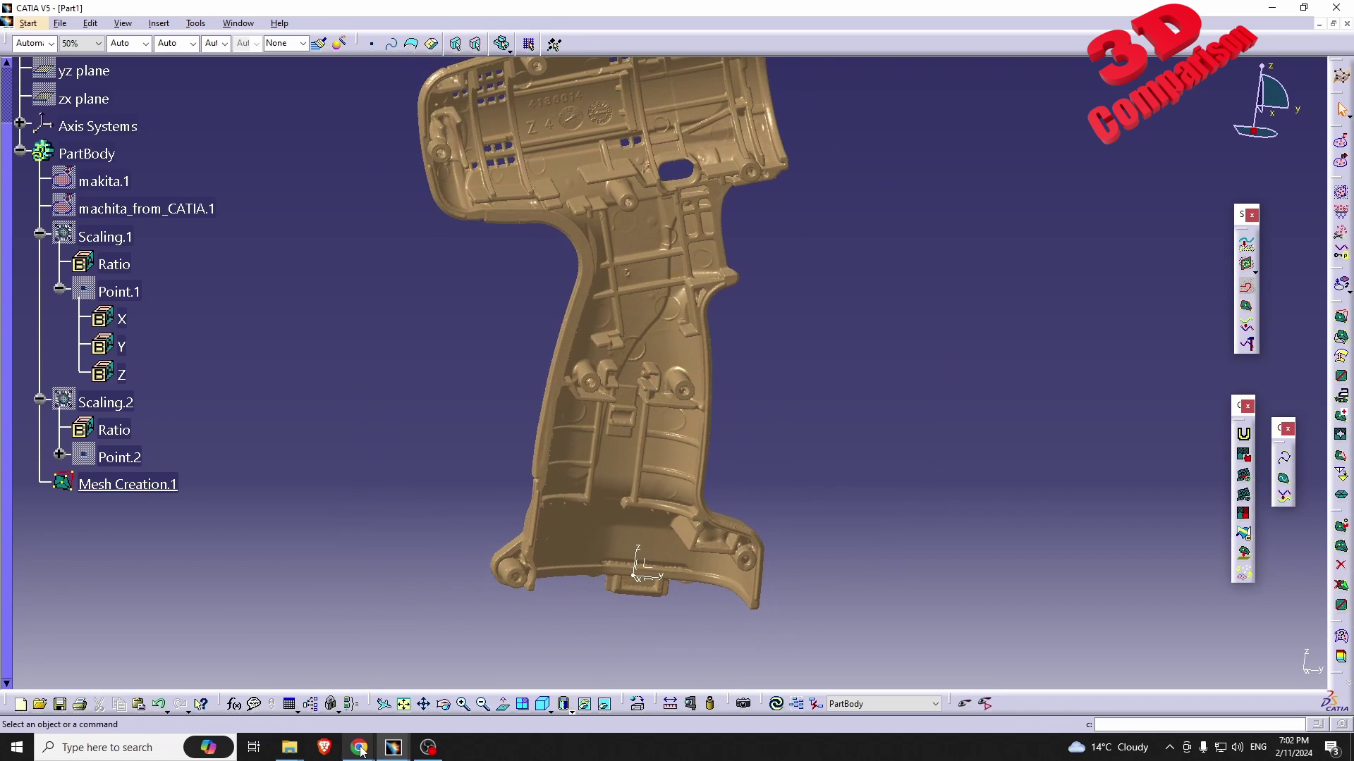
{"action": "mouse_move", "coordinate": [359, 750]}
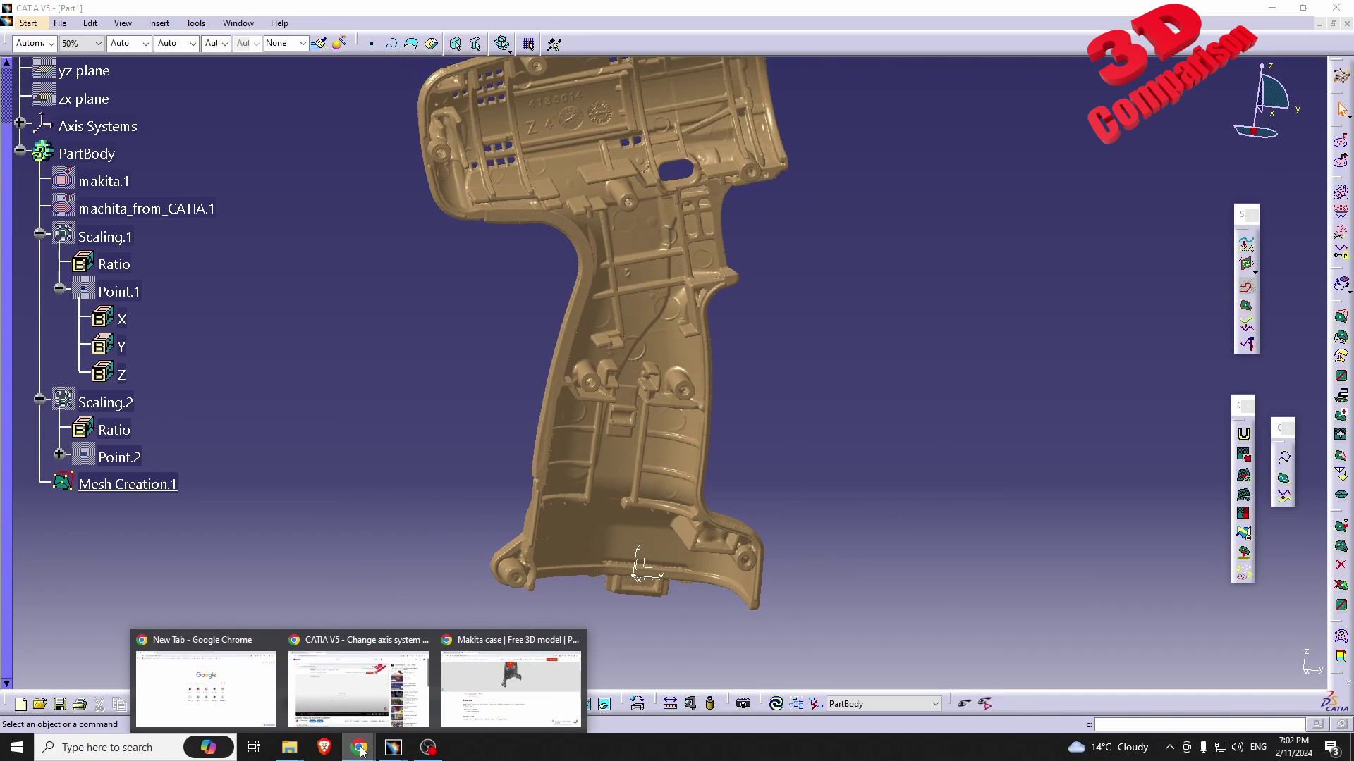
{"action": "middle_click_drag", "start_coordinate": [442, 309], "coordinate": [832, 430]}
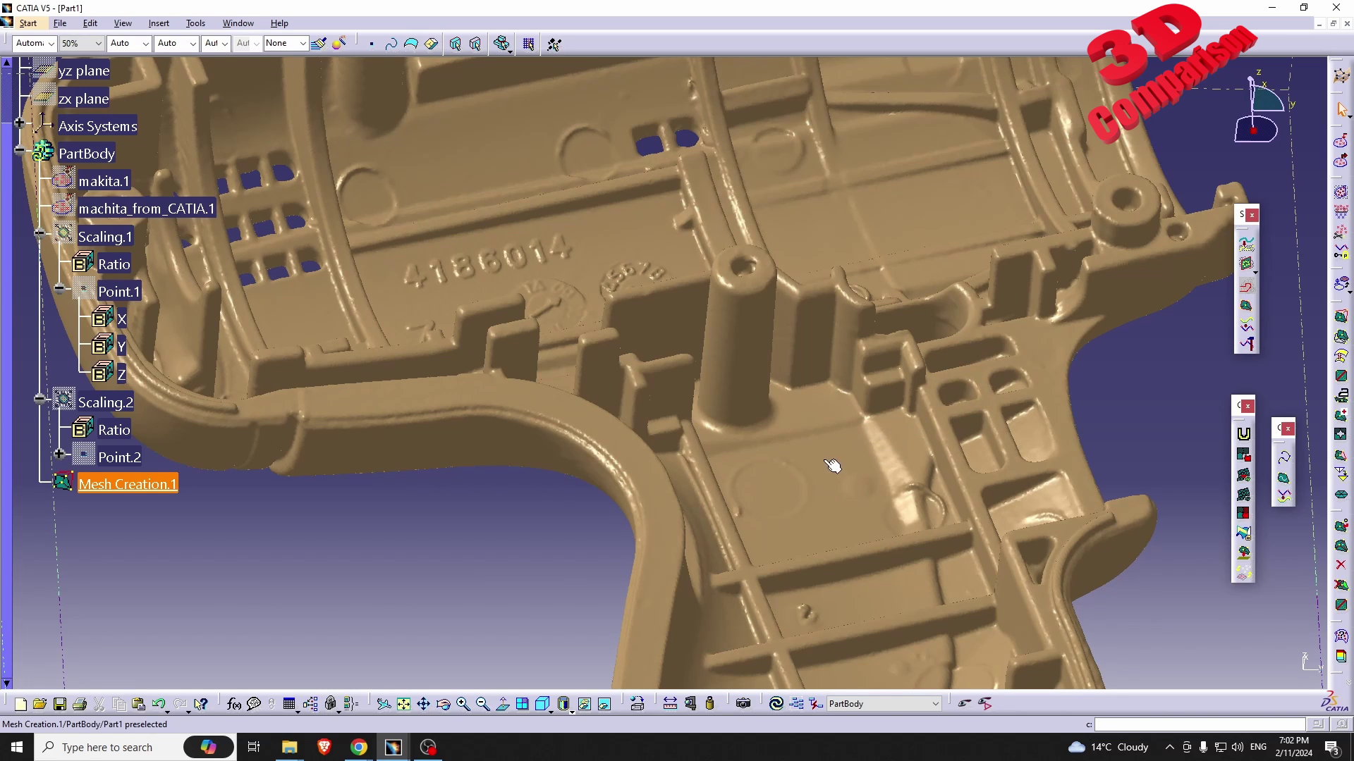
{"action": "scroll", "coordinate": [825, 489], "scroll_direction": "up", "scroll_amount": 5}
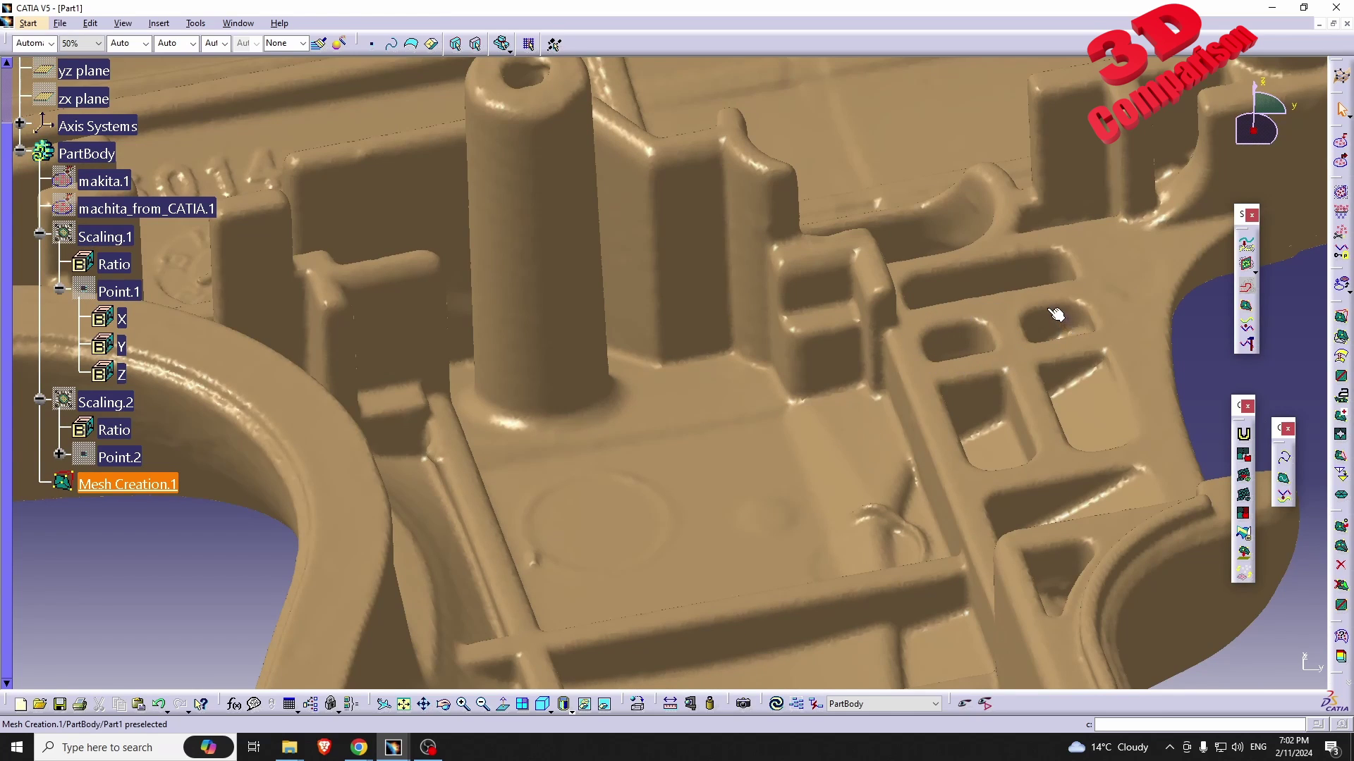
{"action": "scroll", "coordinate": [886, 332], "scroll_direction": "down", "scroll_amount": 5}
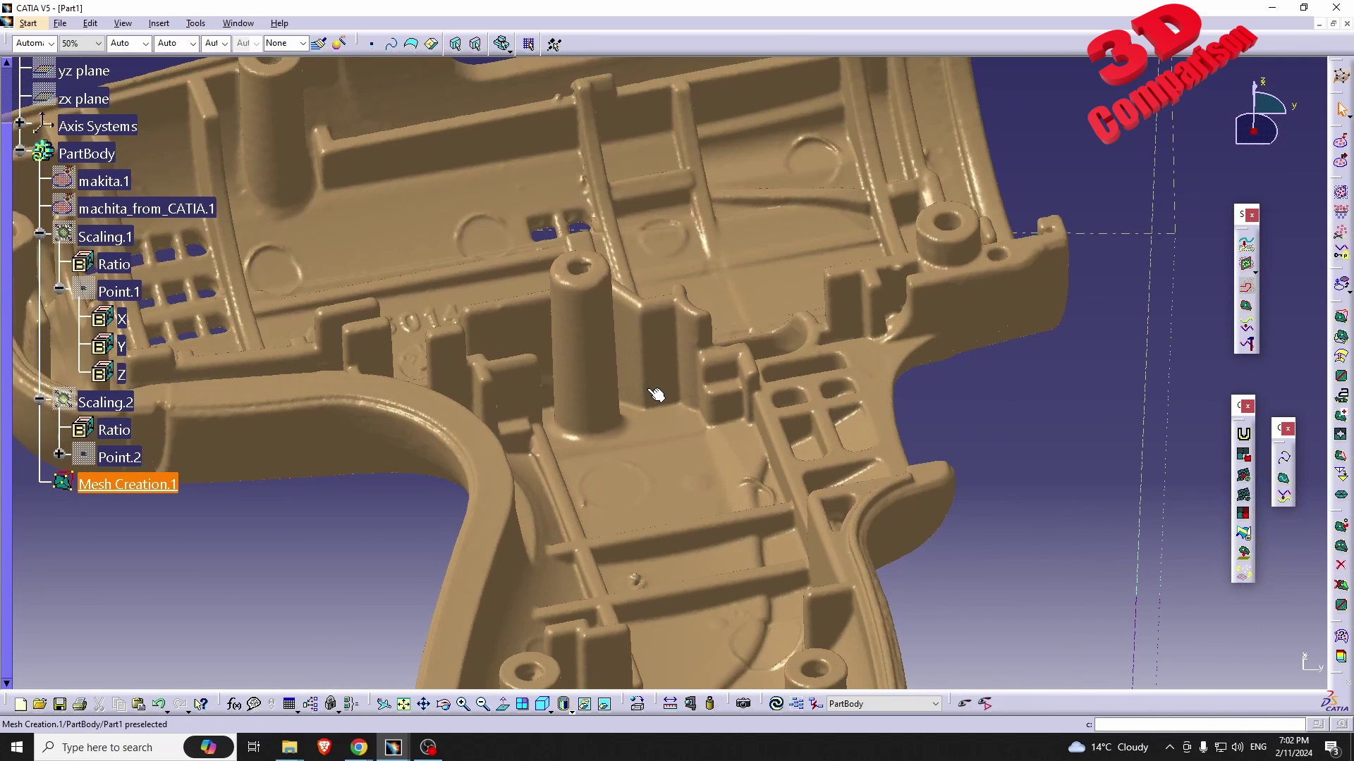
Orbit the case and zoom in closely on one of its screw bosses.
{"action": "middle_click_drag", "start_coordinate": [657, 411], "coordinate": [867, 374]}
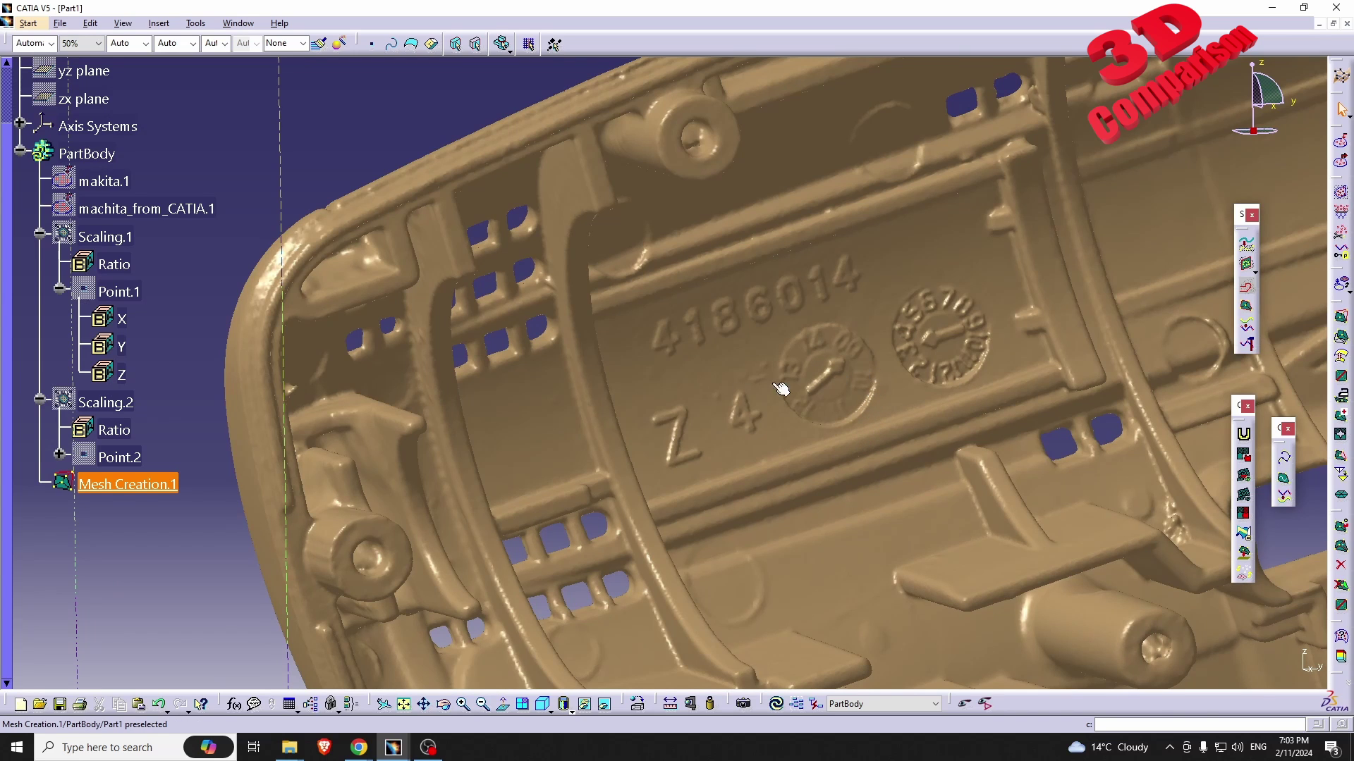
{"action": "middle_click_drag", "start_coordinate": [740, 384], "coordinate": [655, 384]}
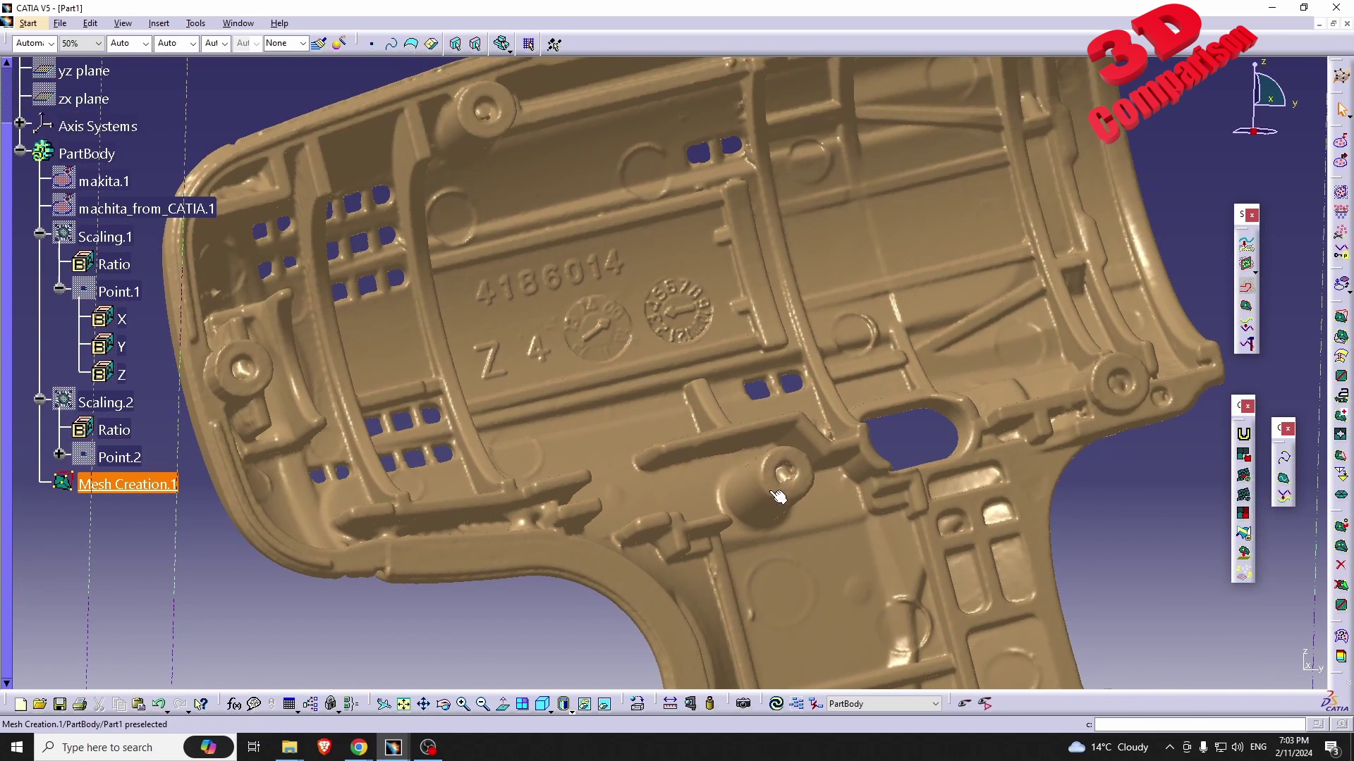
{"action": "middle_click_drag", "start_coordinate": [642, 292], "coordinate": [561, 245]}
{"action": "middle_click_drag", "start_coordinate": [605, 311], "coordinate": [557, 286]}
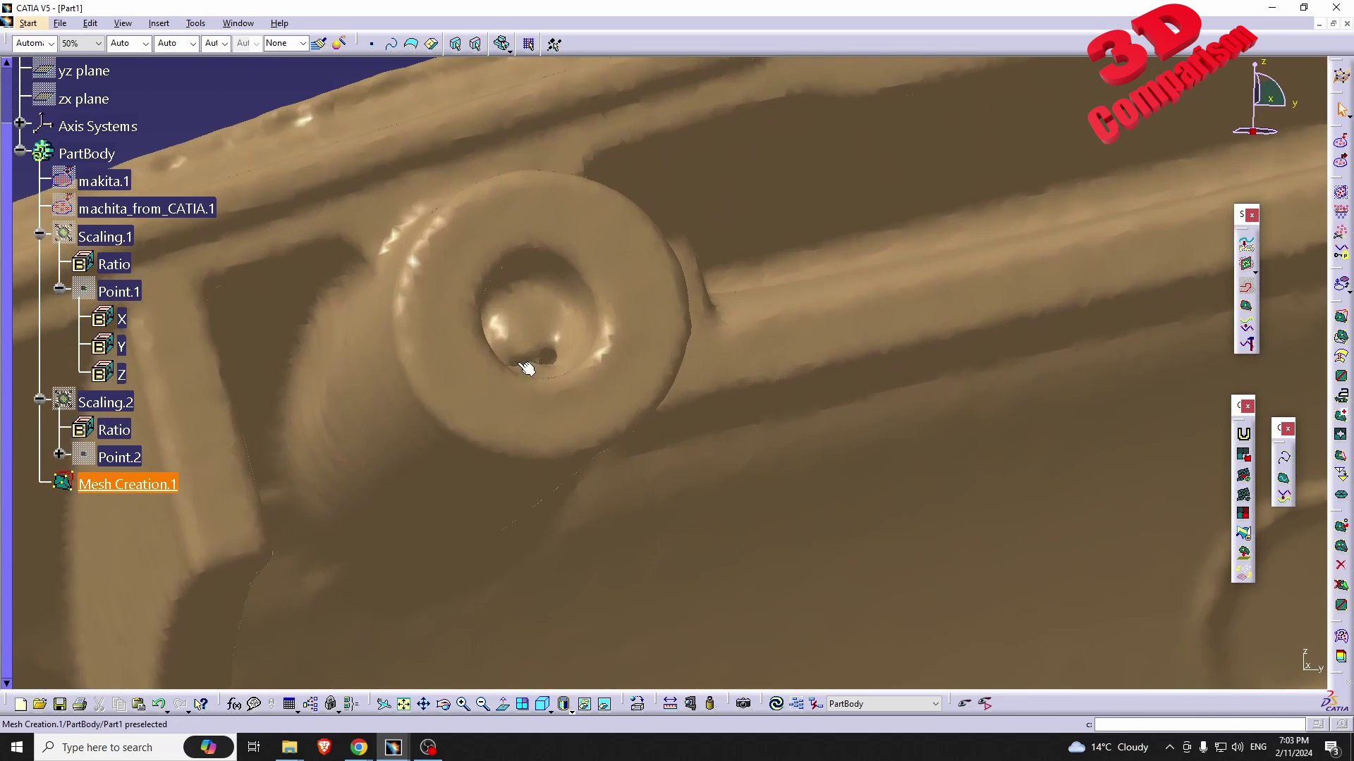
{"action": "middle_click_drag", "start_coordinate": [599, 339], "coordinate": [592, 333]}
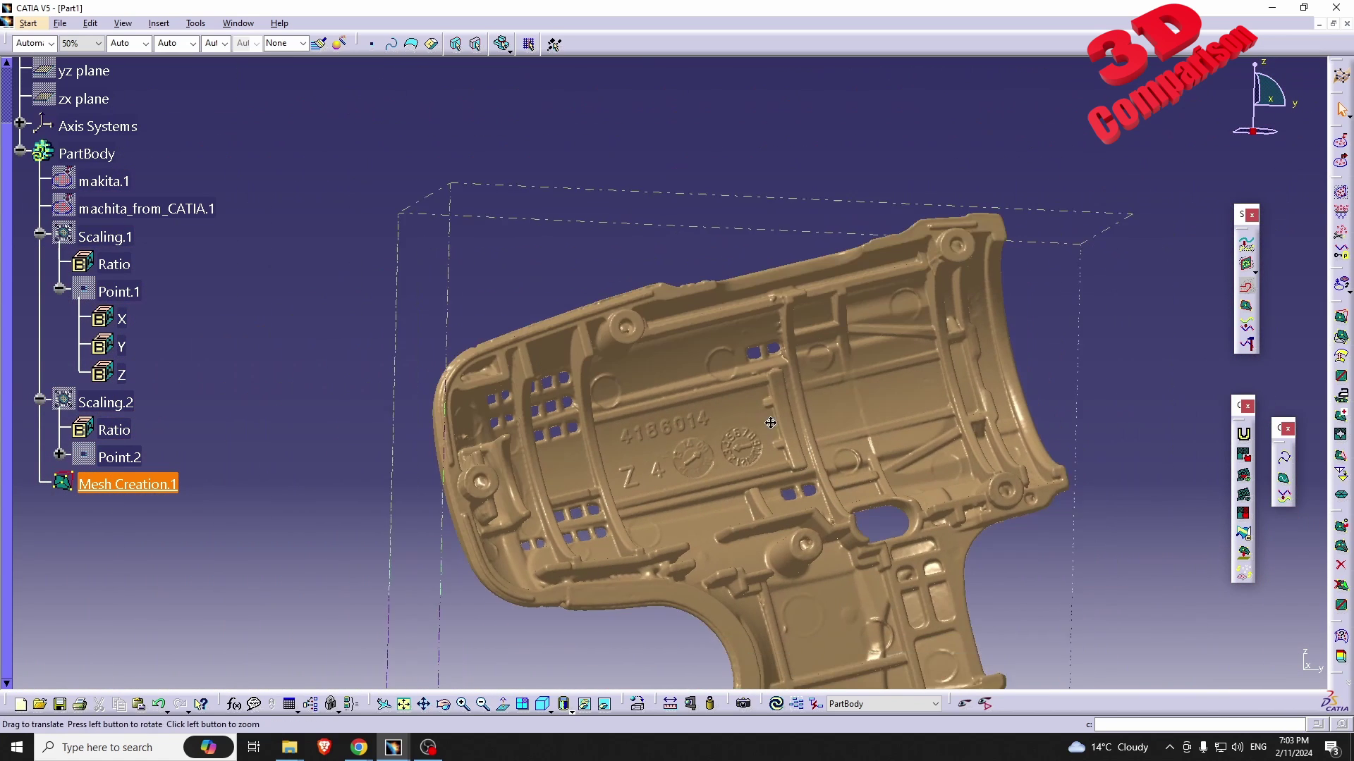
Switch to the Quick Surface Reconstruction workbench via Start > Shape.
{"action": "left_click", "coordinate": [35, 23]}
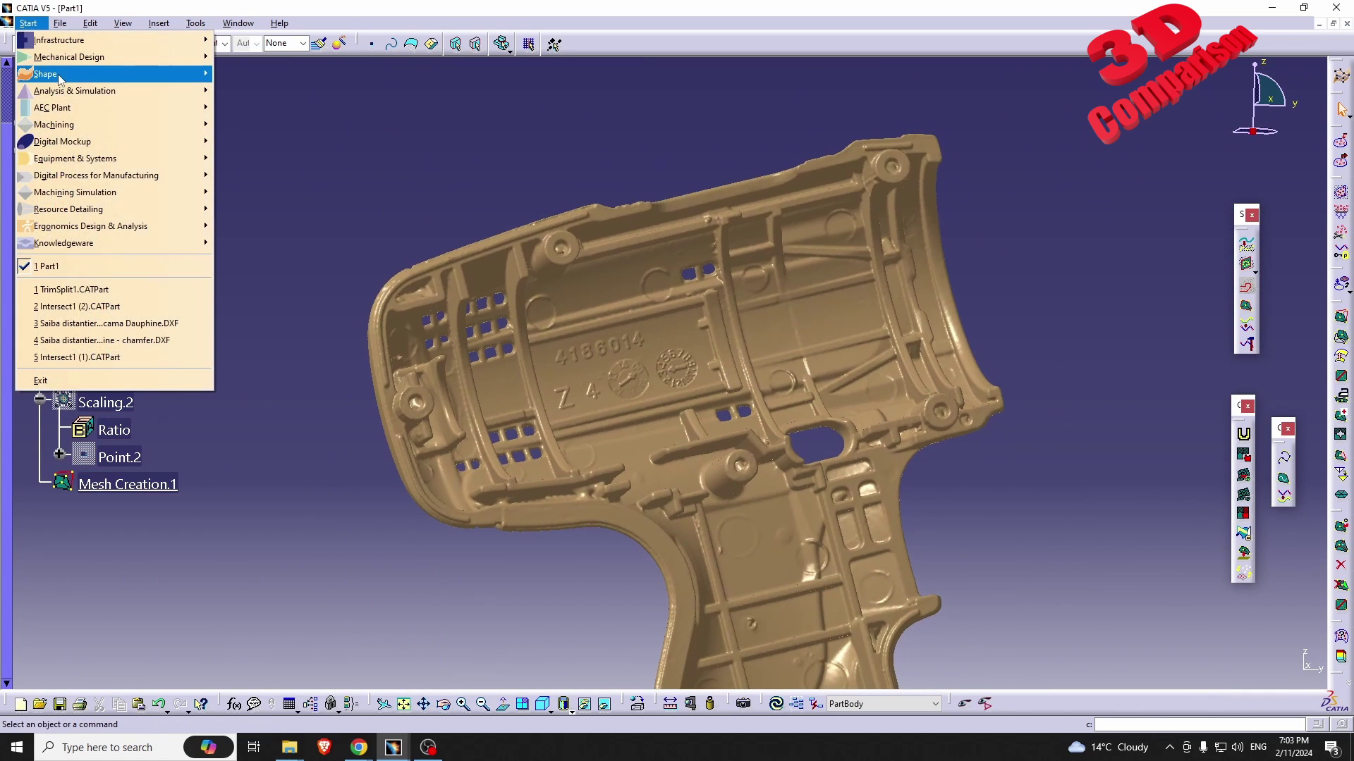
{"action": "mouse_move", "coordinate": [141, 73]}
{"action": "left_click", "coordinate": [286, 176]}
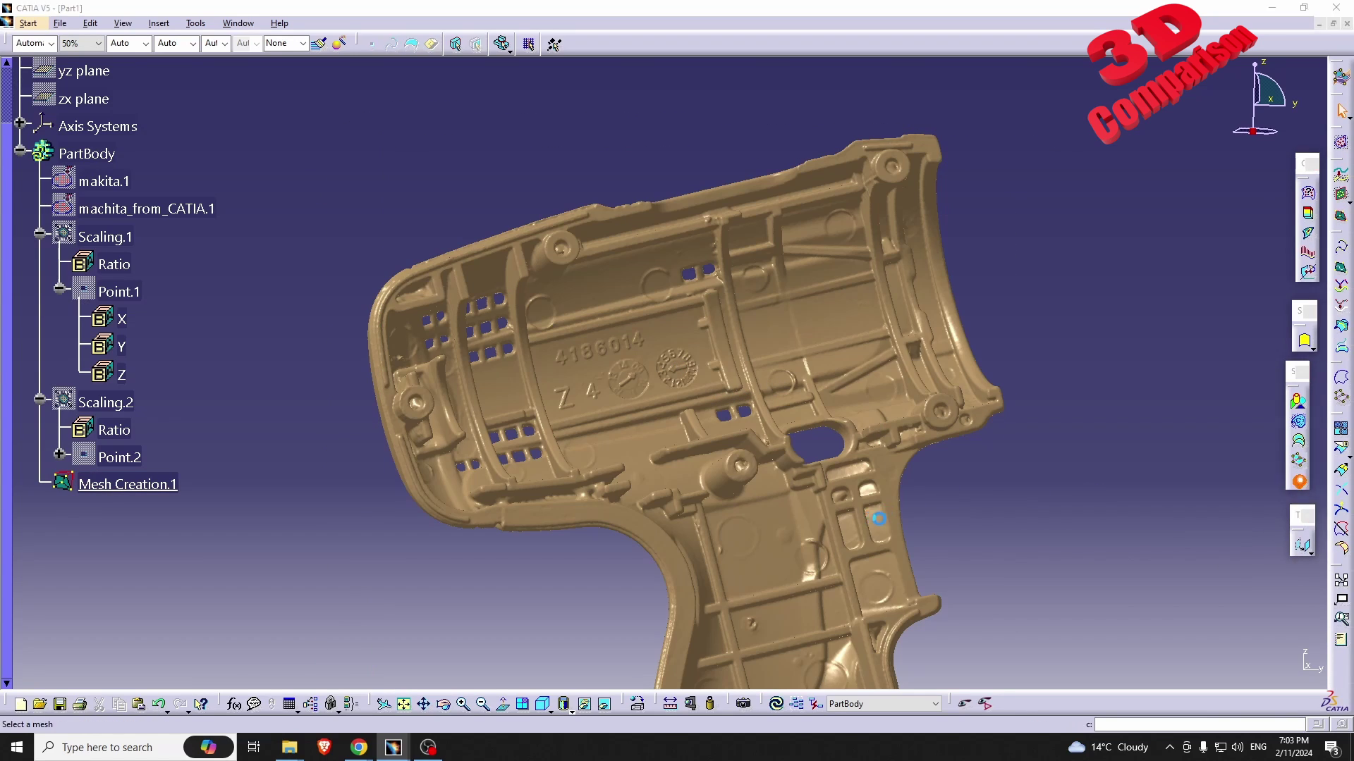
Dismiss the non-manifold bad-selection warning and move the Automatic Surface dialog aside.
{"action": "middle_click_drag", "start_coordinate": [883, 554], "coordinate": [693, 417]}
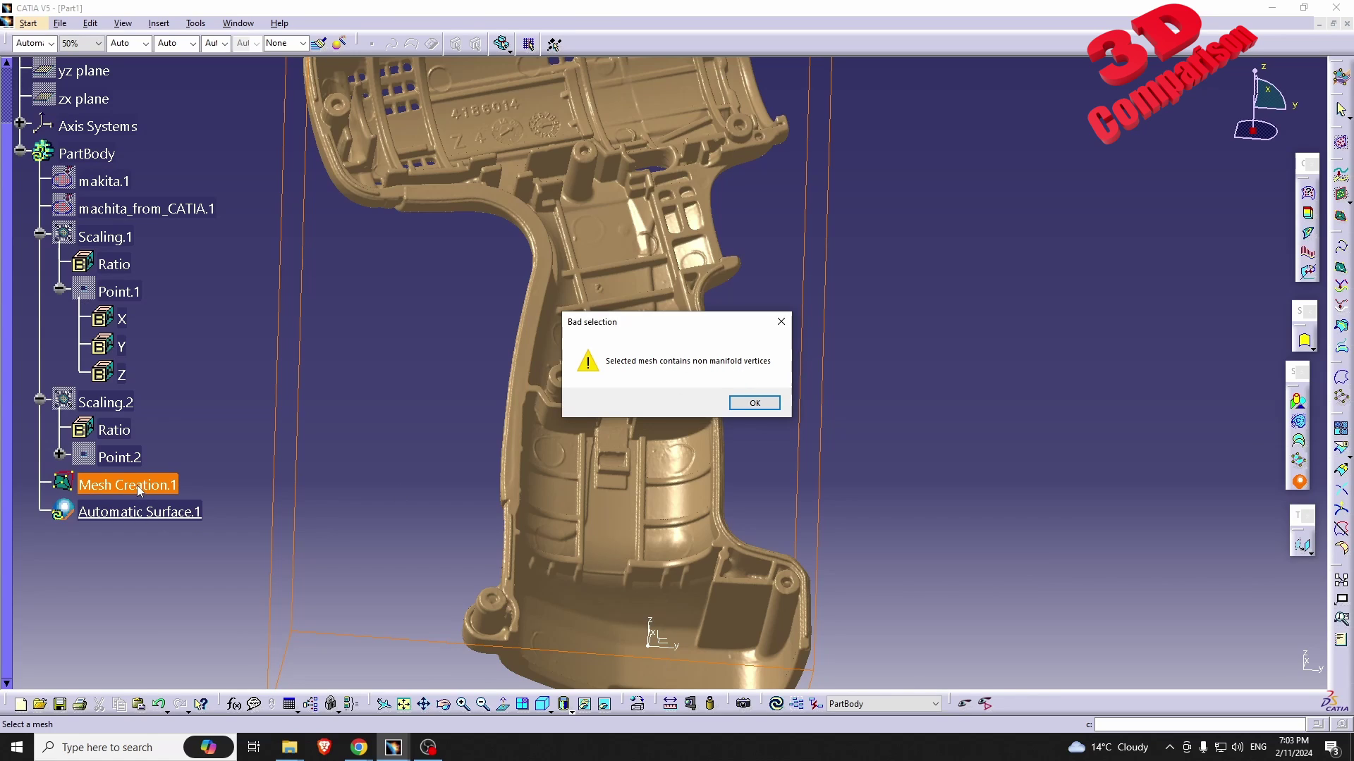
{"action": "left_click", "coordinate": [754, 404]}
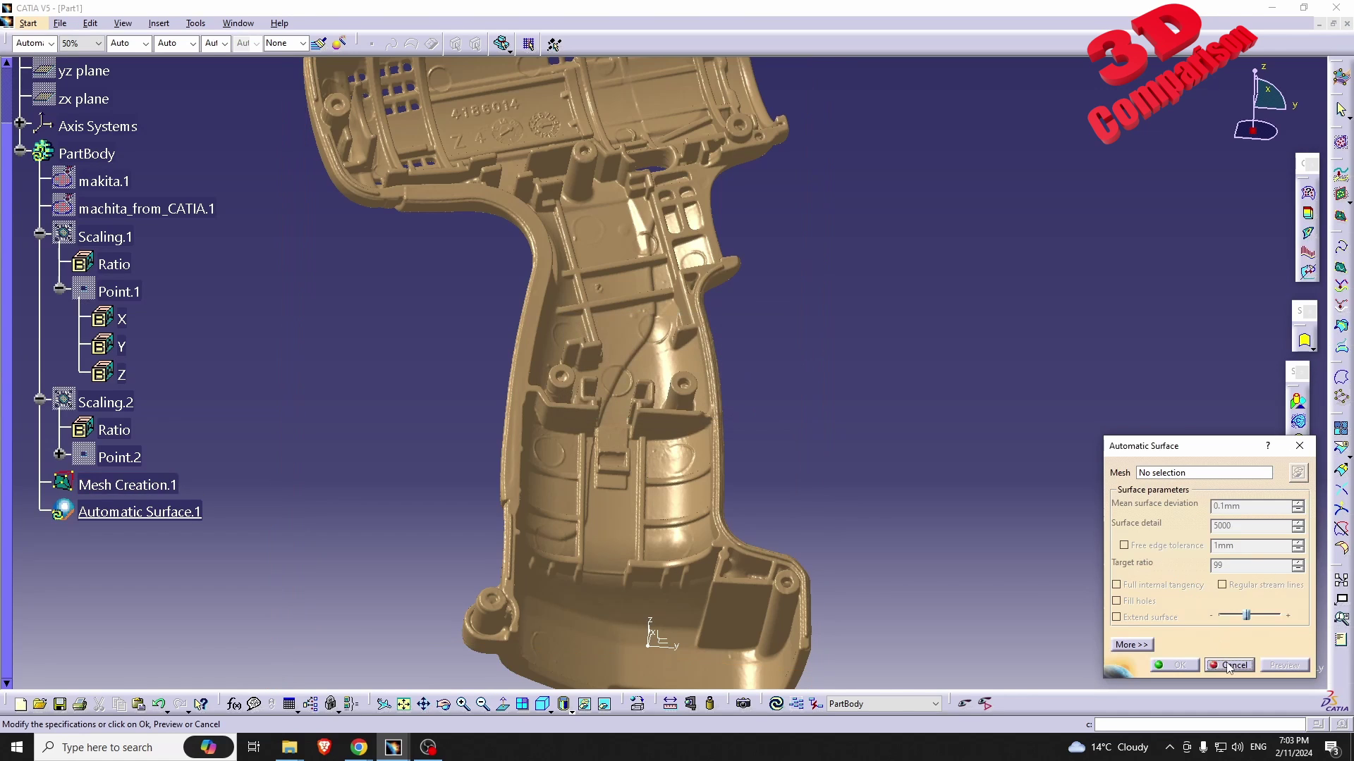
{"action": "mouse_move", "coordinate": [1179, 447]}
{"action": "left_mouse_down"}
{"action": "mouse_move", "coordinate": [843, 270]}
{"action": "mouse_move", "coordinate": [1058, 442]}
{"action": "mouse_move", "coordinate": [1156, 450]}
{"action": "left_mouse_up"}
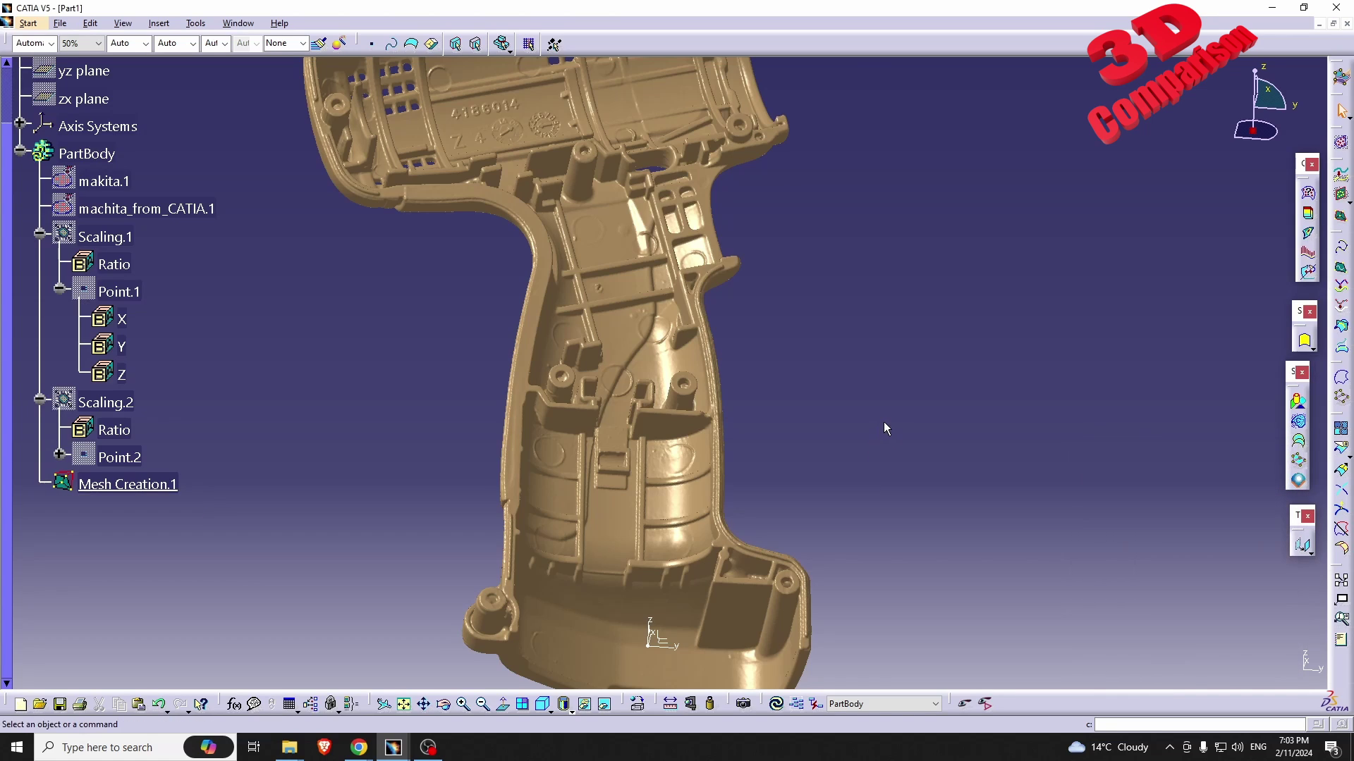
Switch to the Digitized Shape Editor workbench via Start > Shape.
{"action": "left_click", "coordinate": [28, 24]}
{"action": "mouse_move", "coordinate": [61, 74]}
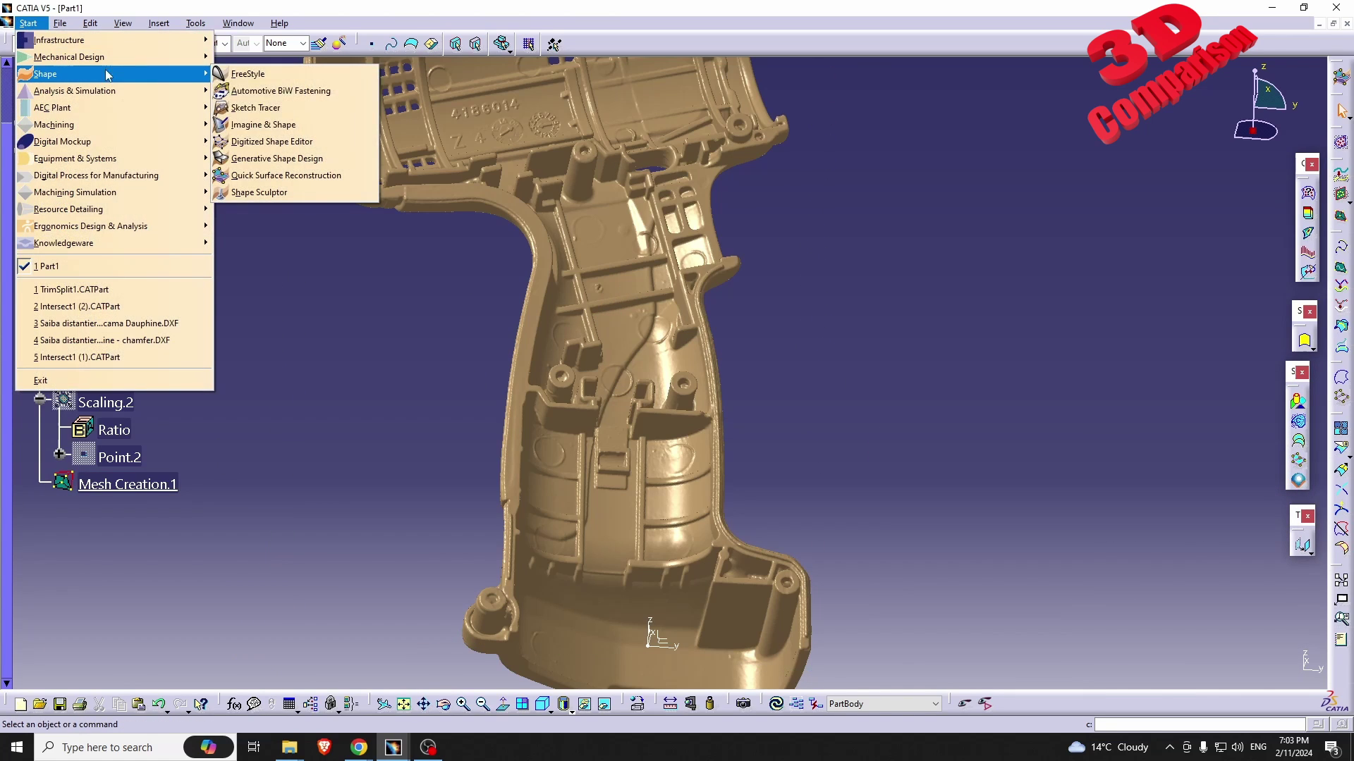
{"action": "left_click", "coordinate": [285, 143]}
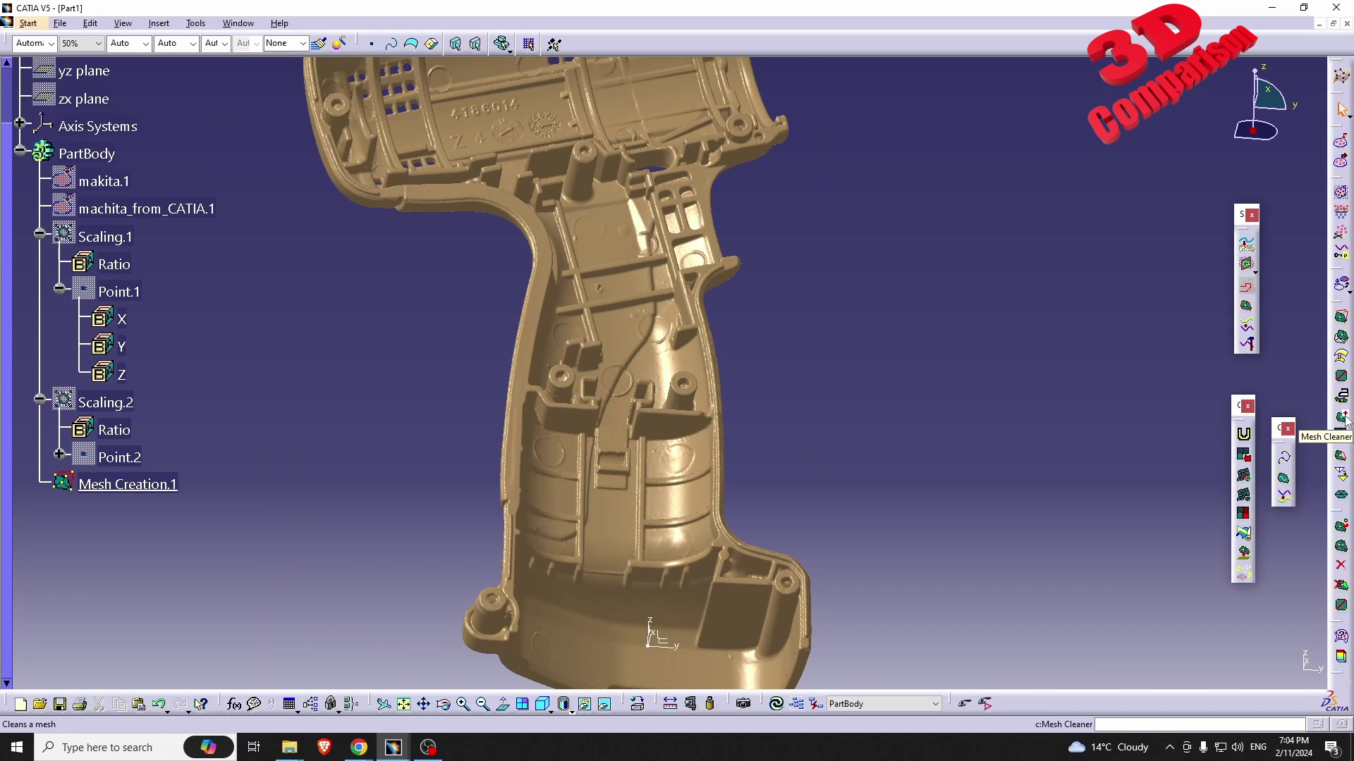
Run Mesh Cleaner on Mesh Creation.1, removing its one non-manifold vertex.
{"action": "left_click", "coordinate": [1244, 454]}
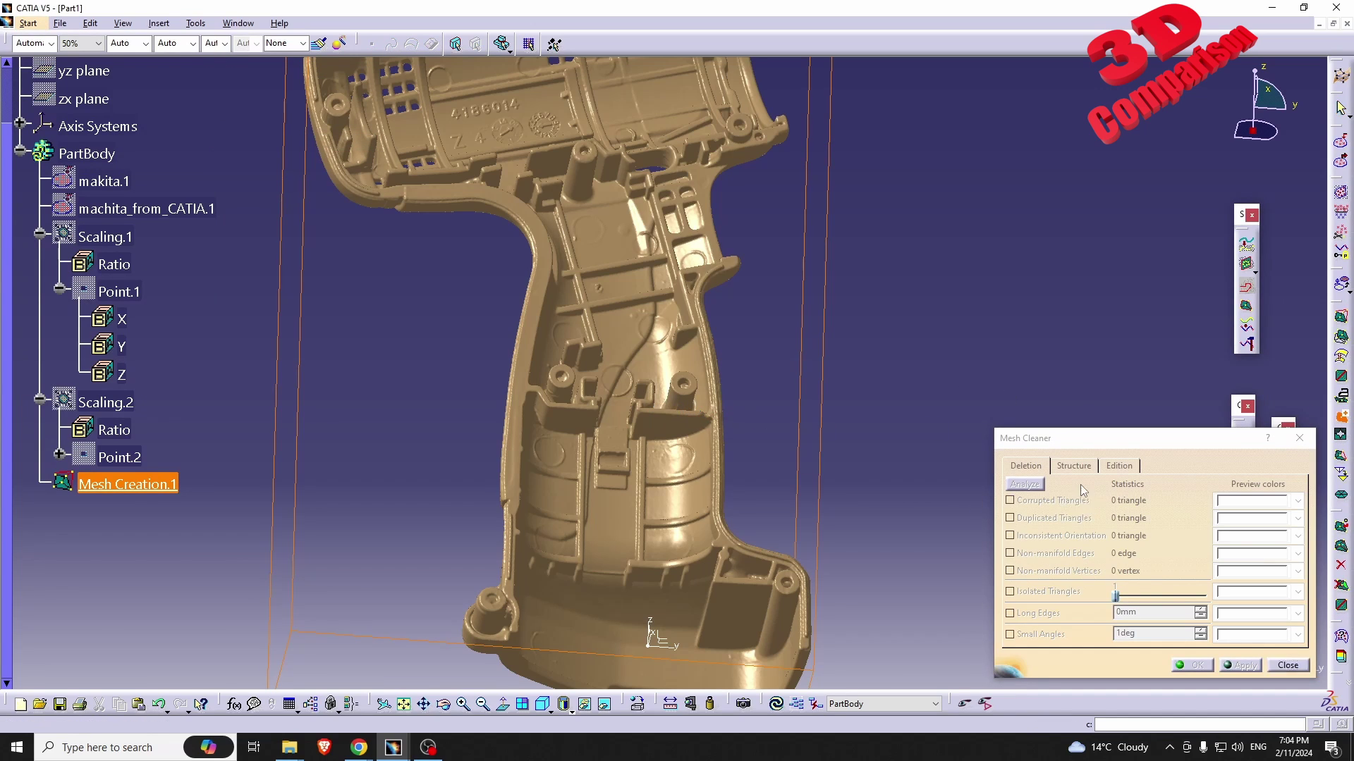
{"action": "left_click", "coordinate": [1035, 485]}
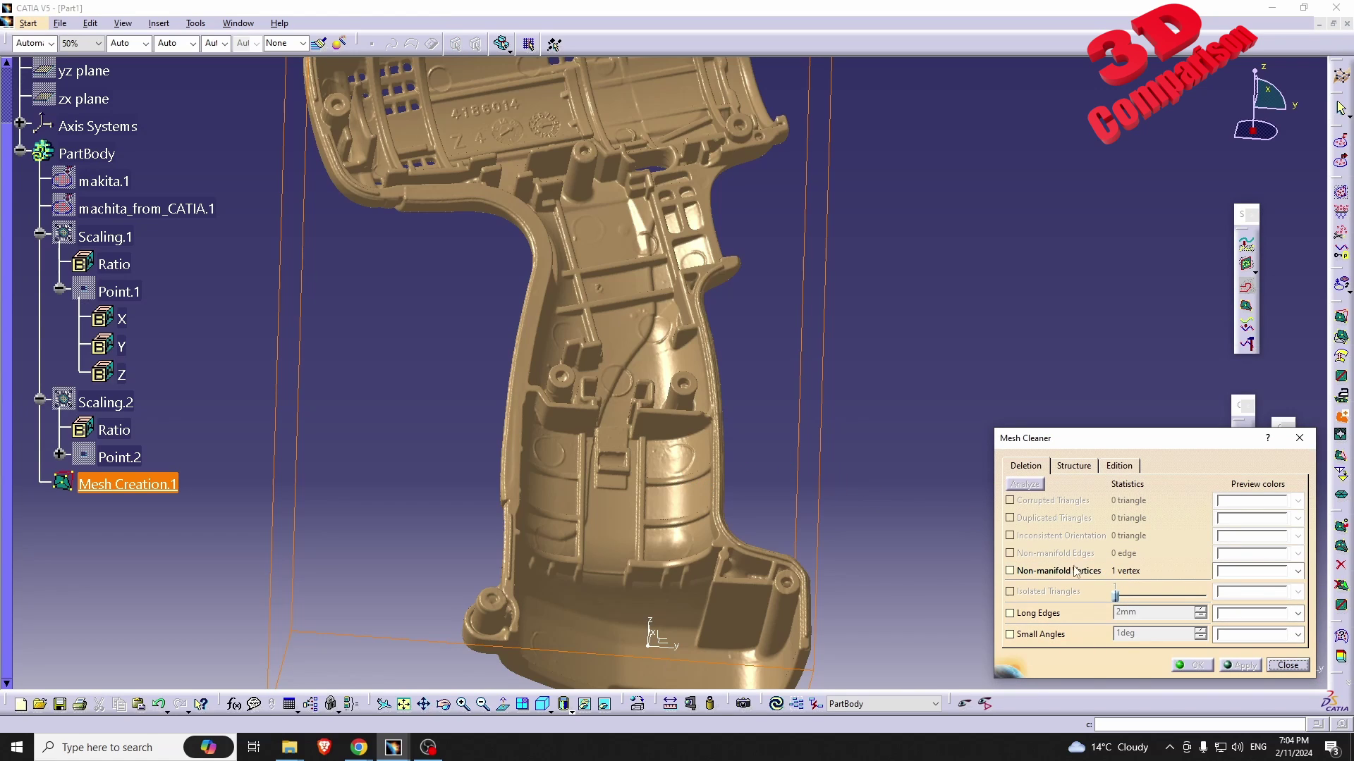
{"action": "left_click", "coordinate": [1070, 573]}
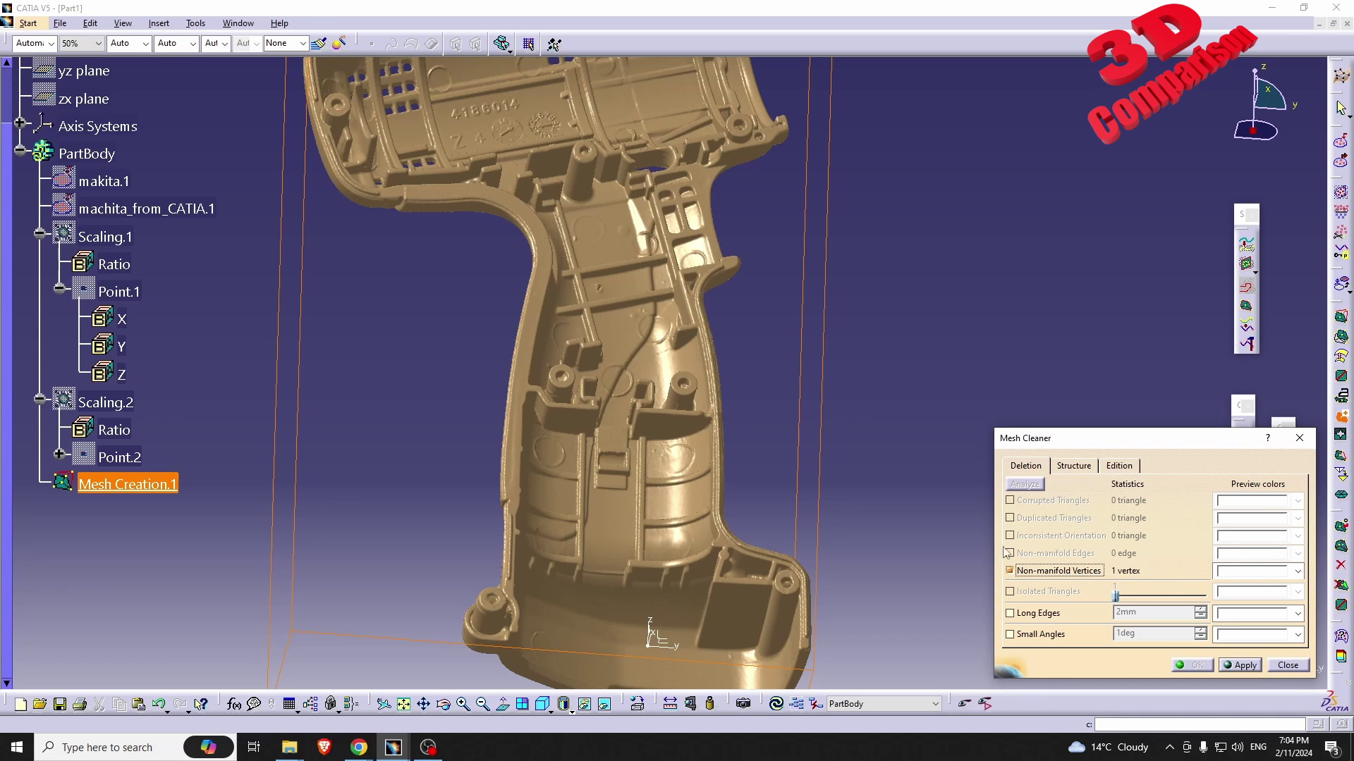
{"action": "middle_click_drag", "start_coordinate": [979, 540], "coordinate": [776, 407]}
{"action": "middle_click_drag", "start_coordinate": [795, 477], "coordinate": [302, 567]}
{"action": "middle_click_drag", "start_coordinate": [444, 447], "coordinate": [903, 550]}
{"action": "left_click", "coordinate": [1239, 665]}
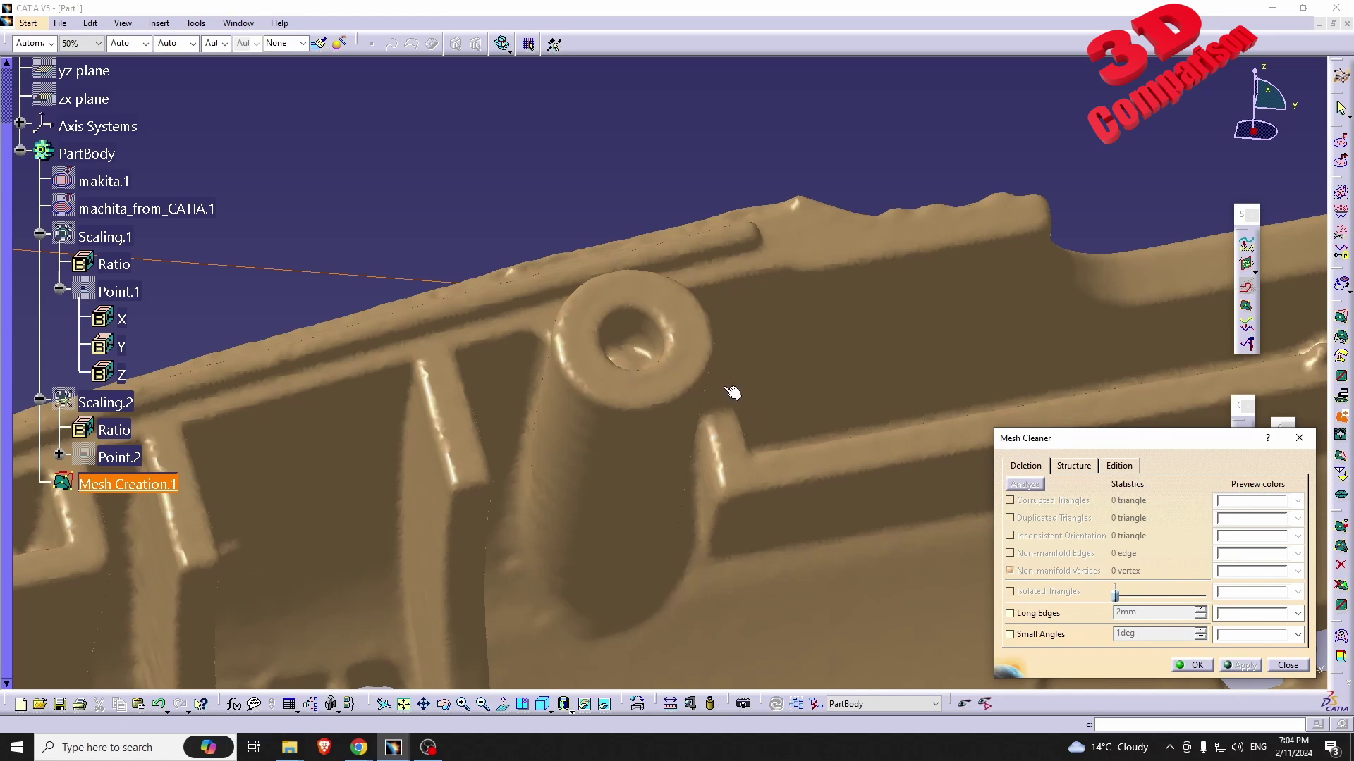
{"action": "left_click", "coordinate": [1198, 665]}
{"action": "middle_click_drag", "start_coordinate": [877, 472], "coordinate": [496, 370]}
Switch to Quick Surface Reconstruction and run Automatic Surface on the cleaned Mesh Creation.1.
{"action": "left_click", "coordinate": [28, 23]}
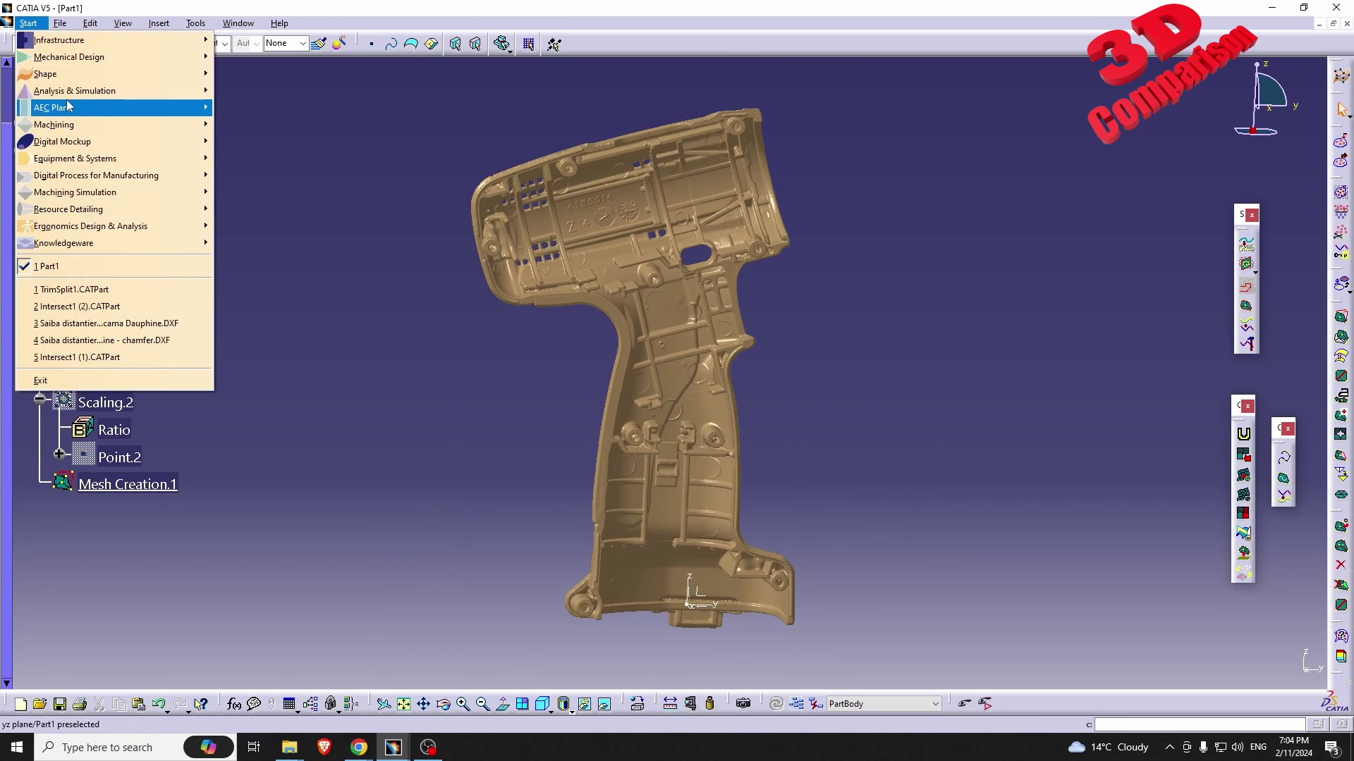
{"action": "mouse_move", "coordinate": [105, 73]}
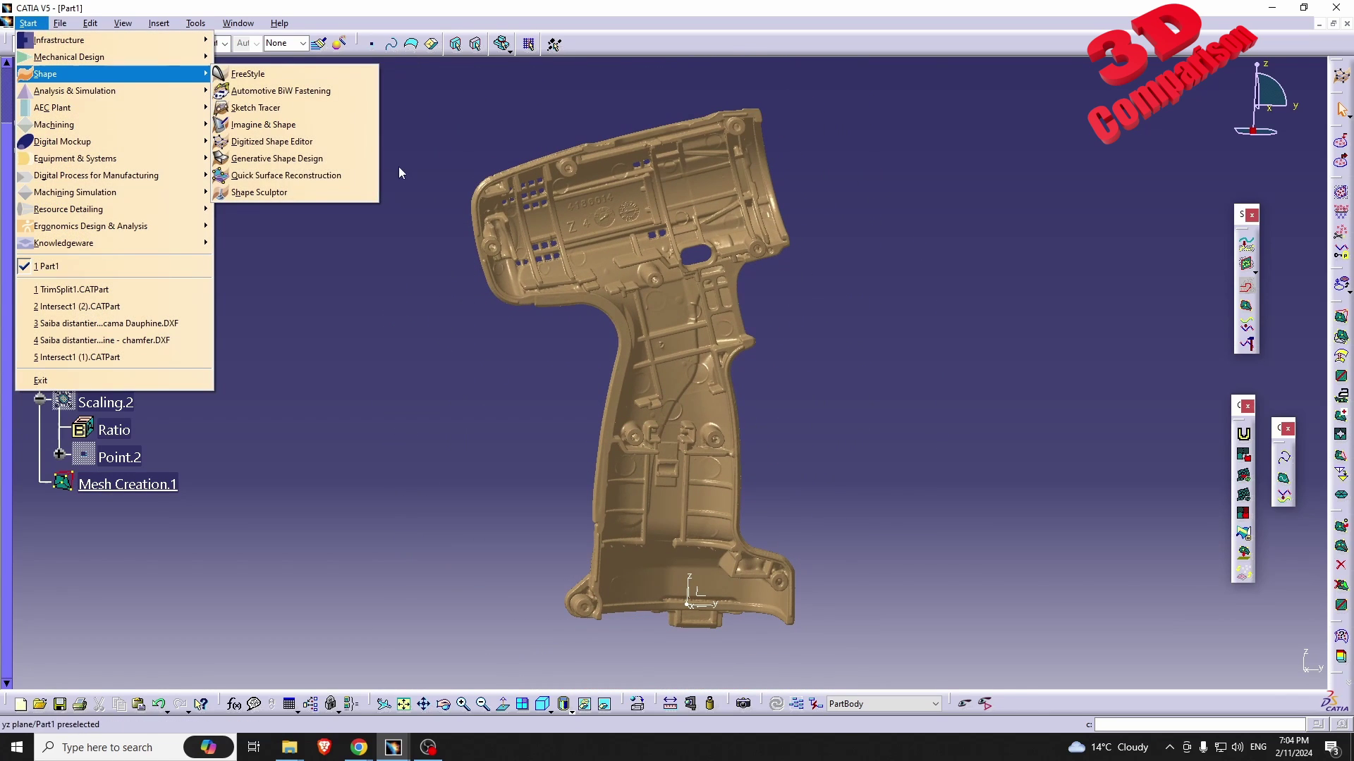
{"action": "left_click", "coordinate": [321, 175]}
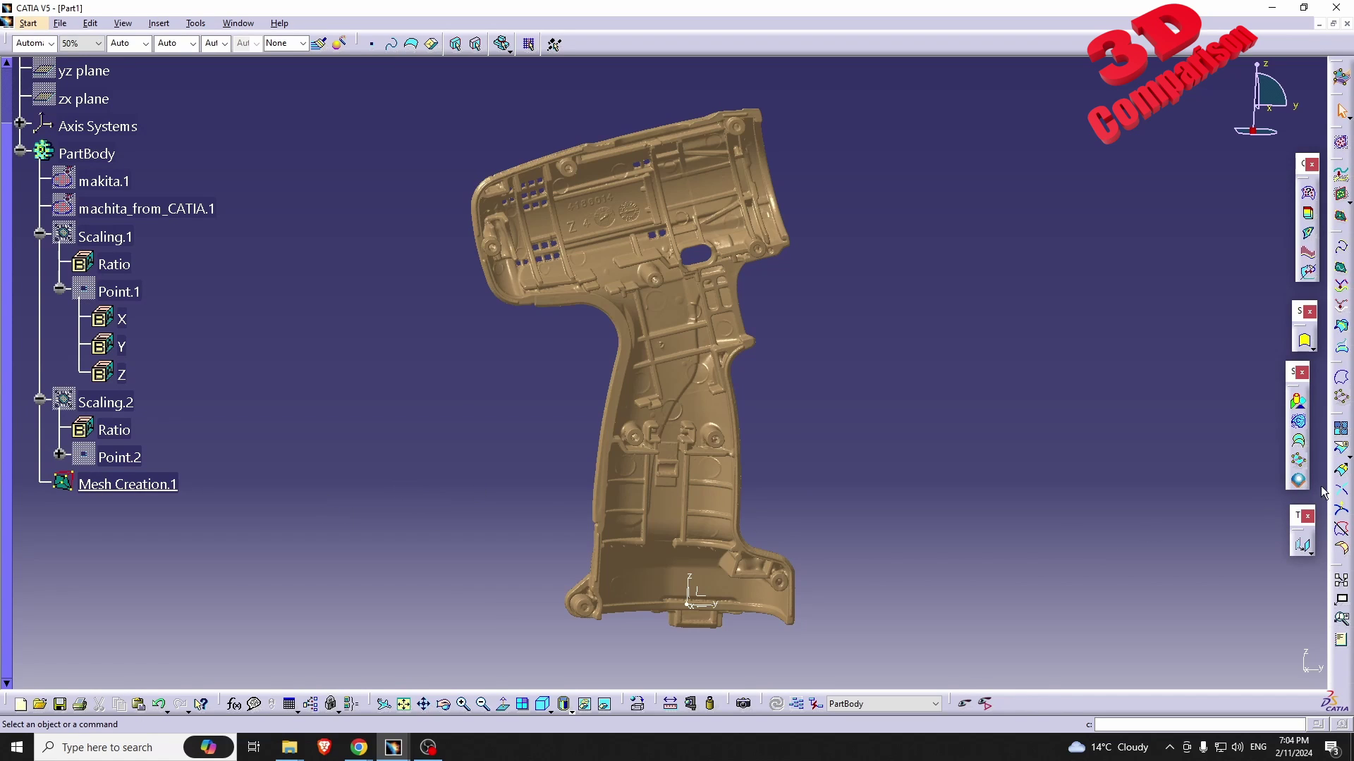
{"action": "left_click", "coordinate": [1298, 480]}
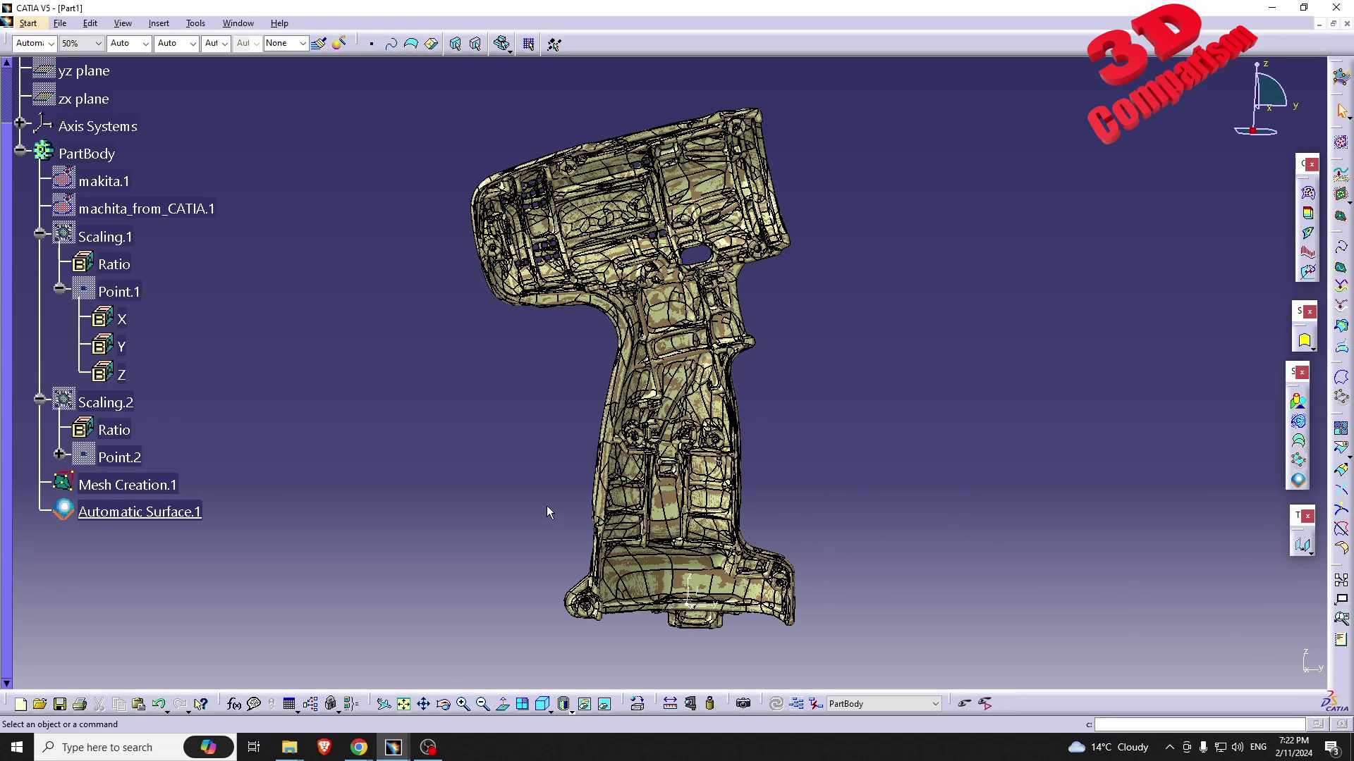
Hide Mesh Creation.1 so only Automatic Surface.1 remains visible.
{"action": "right_click", "coordinate": [169, 484]}
{"action": "left_click", "coordinate": [204, 242]}
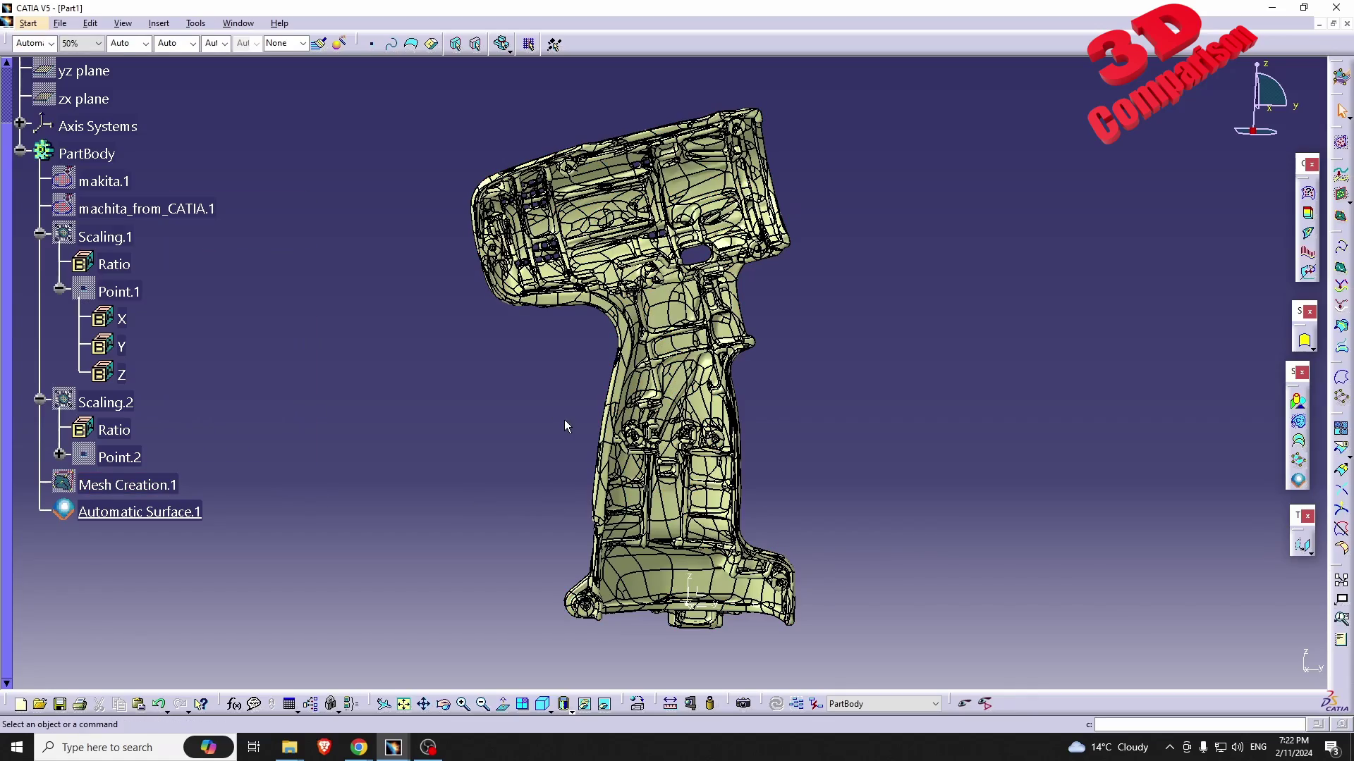
{"action": "middle_click_drag", "start_coordinate": [564, 420], "coordinate": [638, 536]}
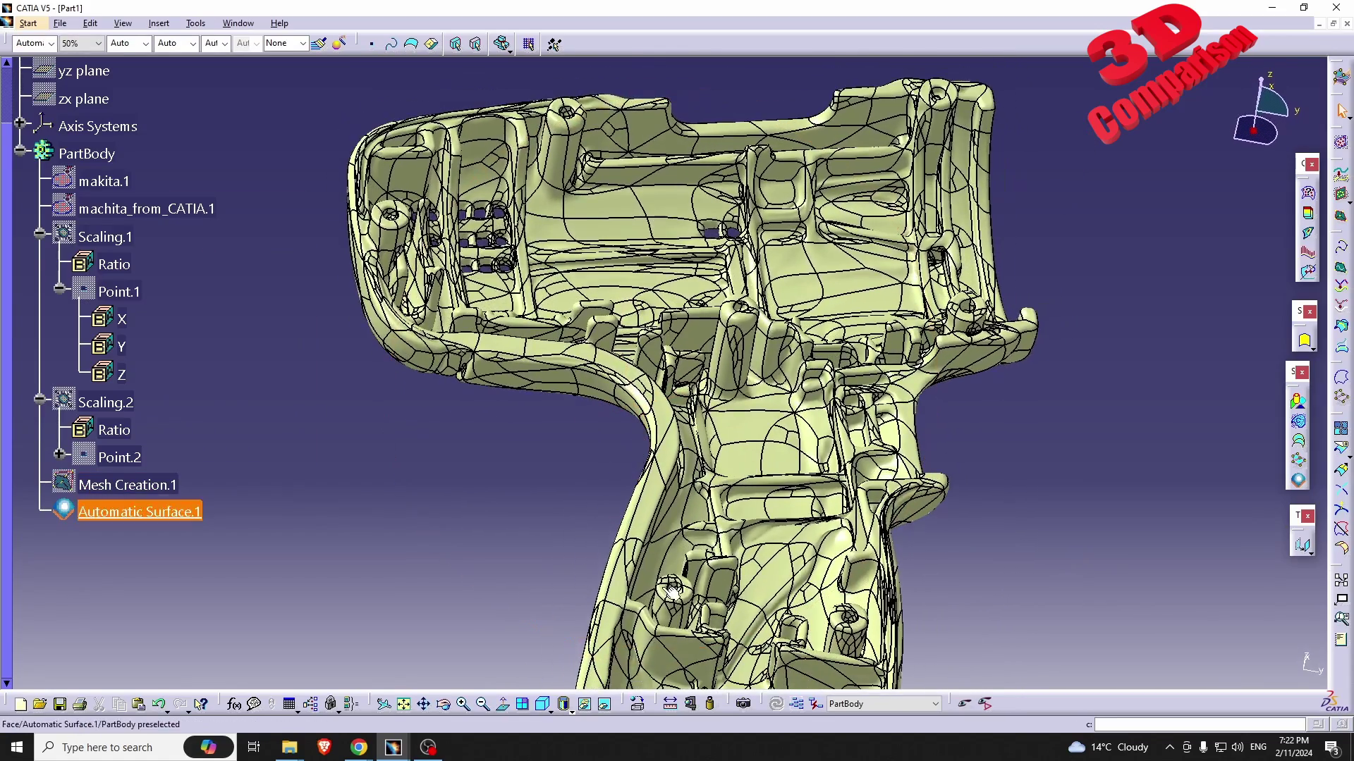
Display the surface in Shading without edges and zoom into the housing interior.
{"action": "left_click", "coordinate": [604, 704]}
{"action": "left_click", "coordinate": [578, 596]}
{"action": "middle_click_drag", "start_coordinate": [591, 443], "coordinate": [528, 172]}
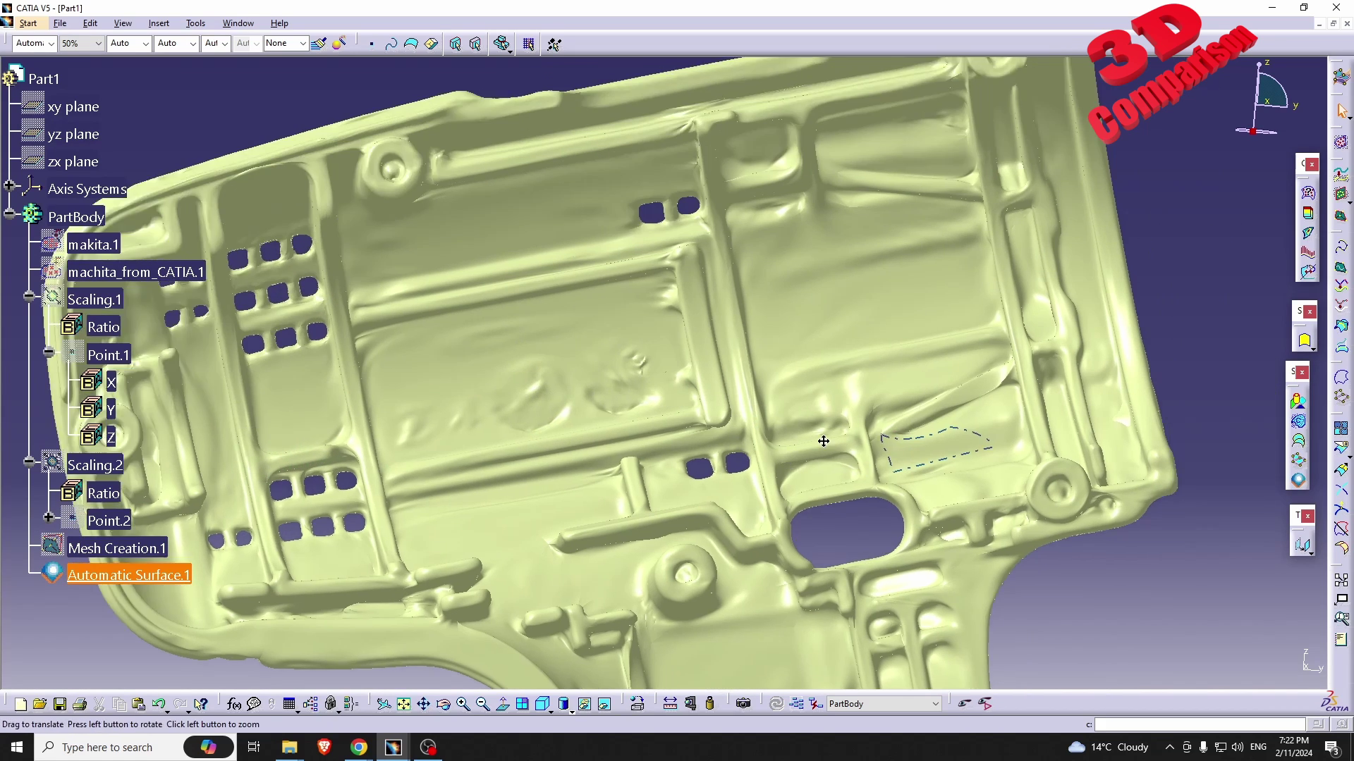
{"action": "middle_click_drag", "start_coordinate": [1023, 443], "coordinate": [817, 416]}
Show Mesh Creation.1 again and toggle Automatic Surface.1 off and on to compare them.
{"action": "right_click", "coordinate": [141, 548]}
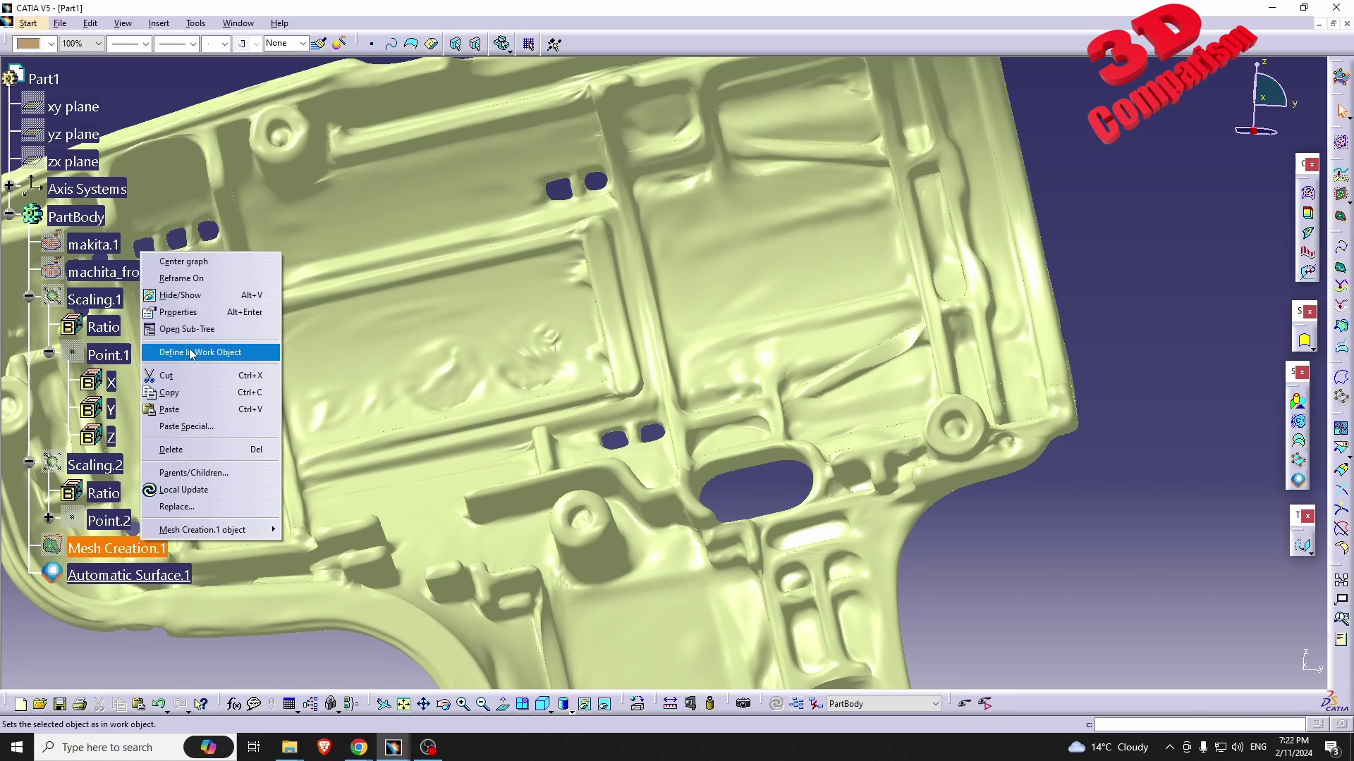
{"action": "left_click", "coordinate": [180, 295]}
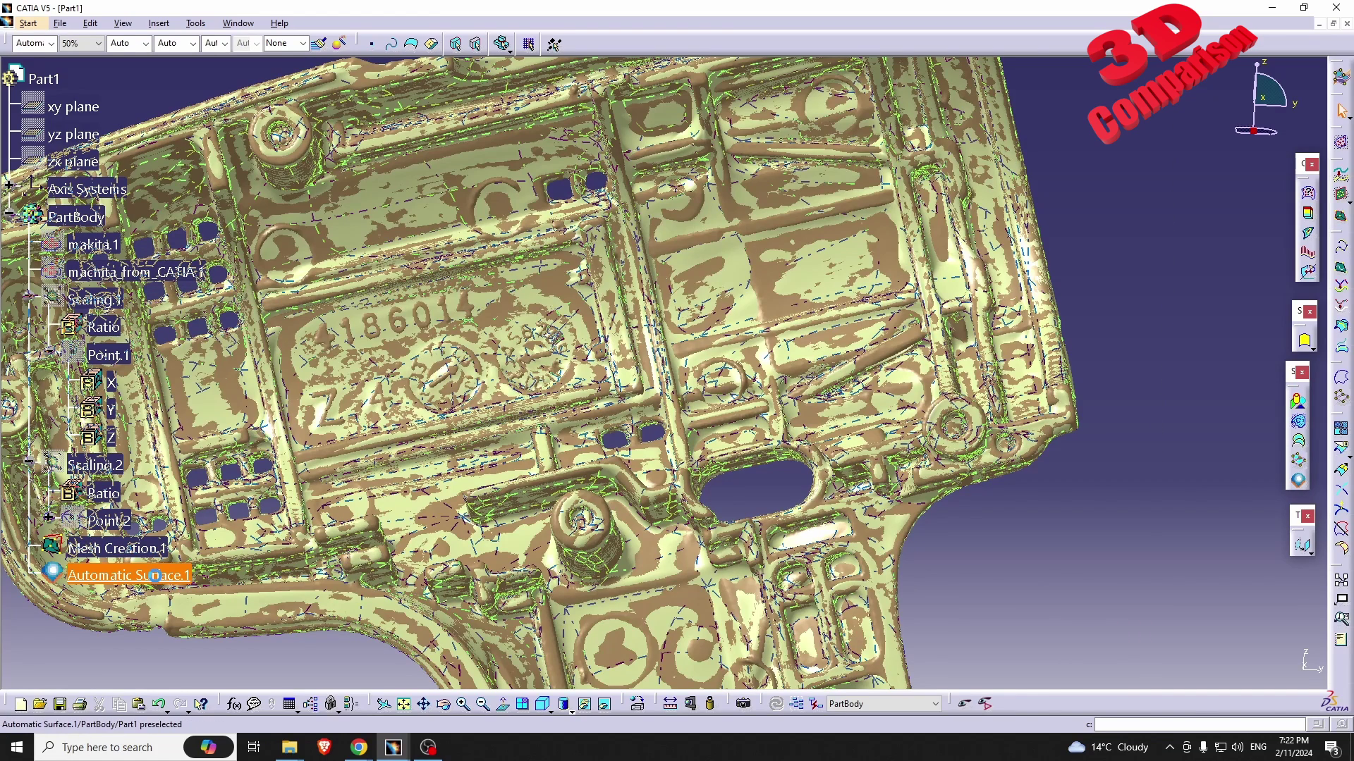
{"action": "right_click", "coordinate": [155, 575]}
{"action": "left_click", "coordinate": [187, 334]}
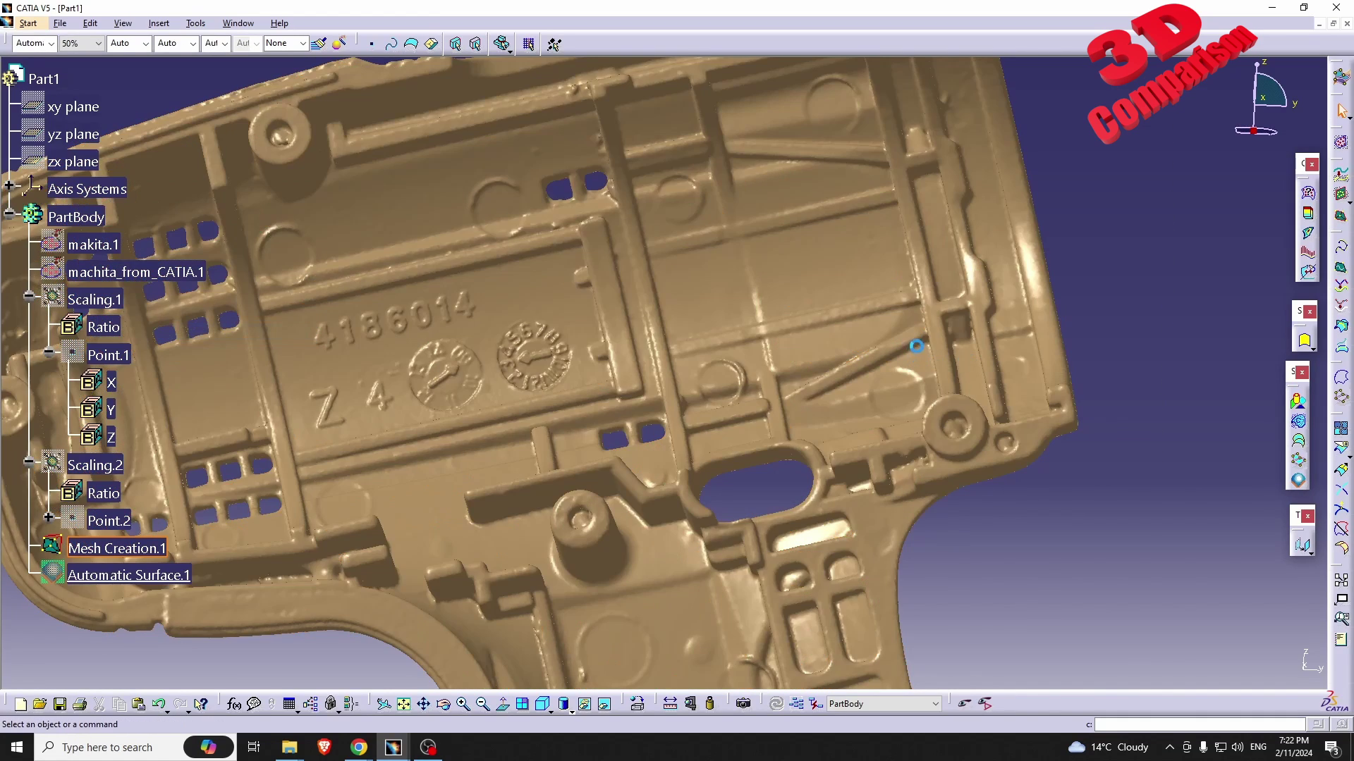
{"action": "right_click", "coordinate": [170, 576]}
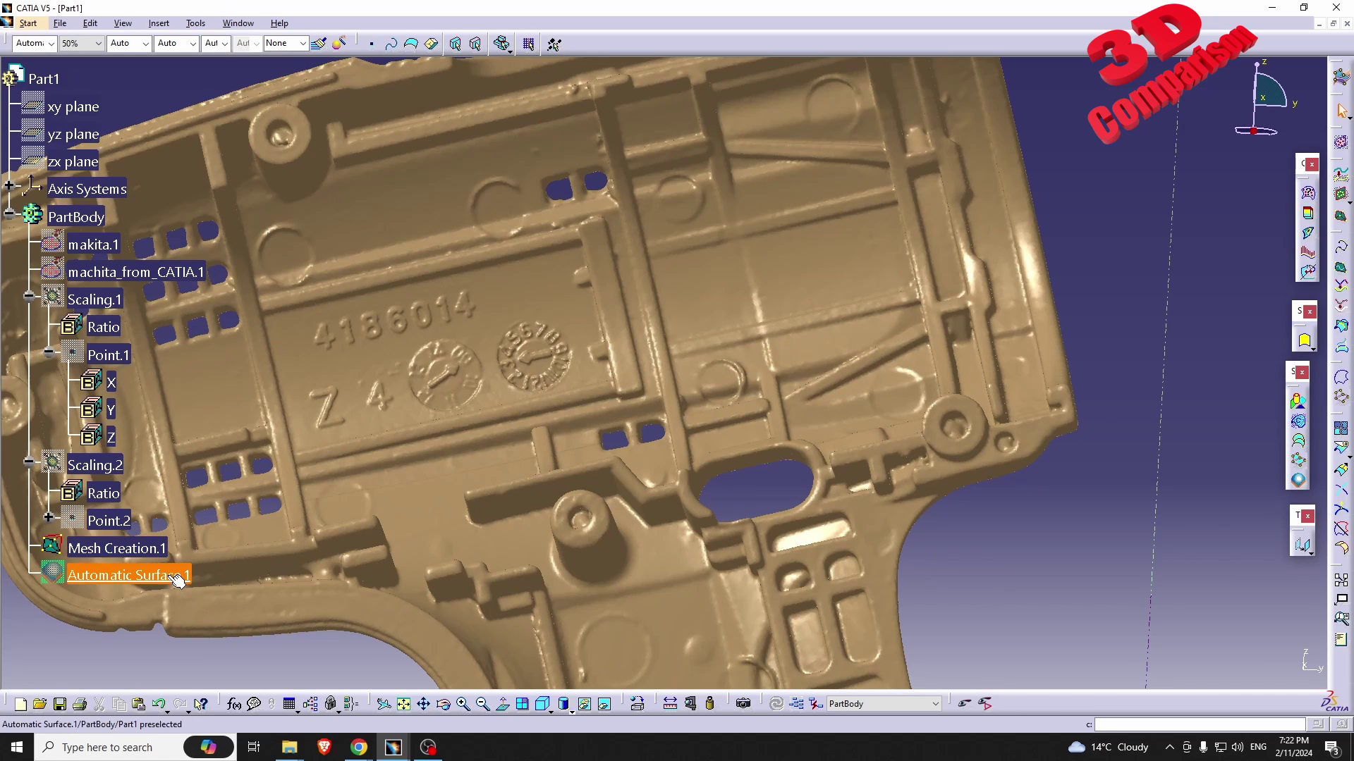
{"action": "left_click", "coordinate": [187, 331]}
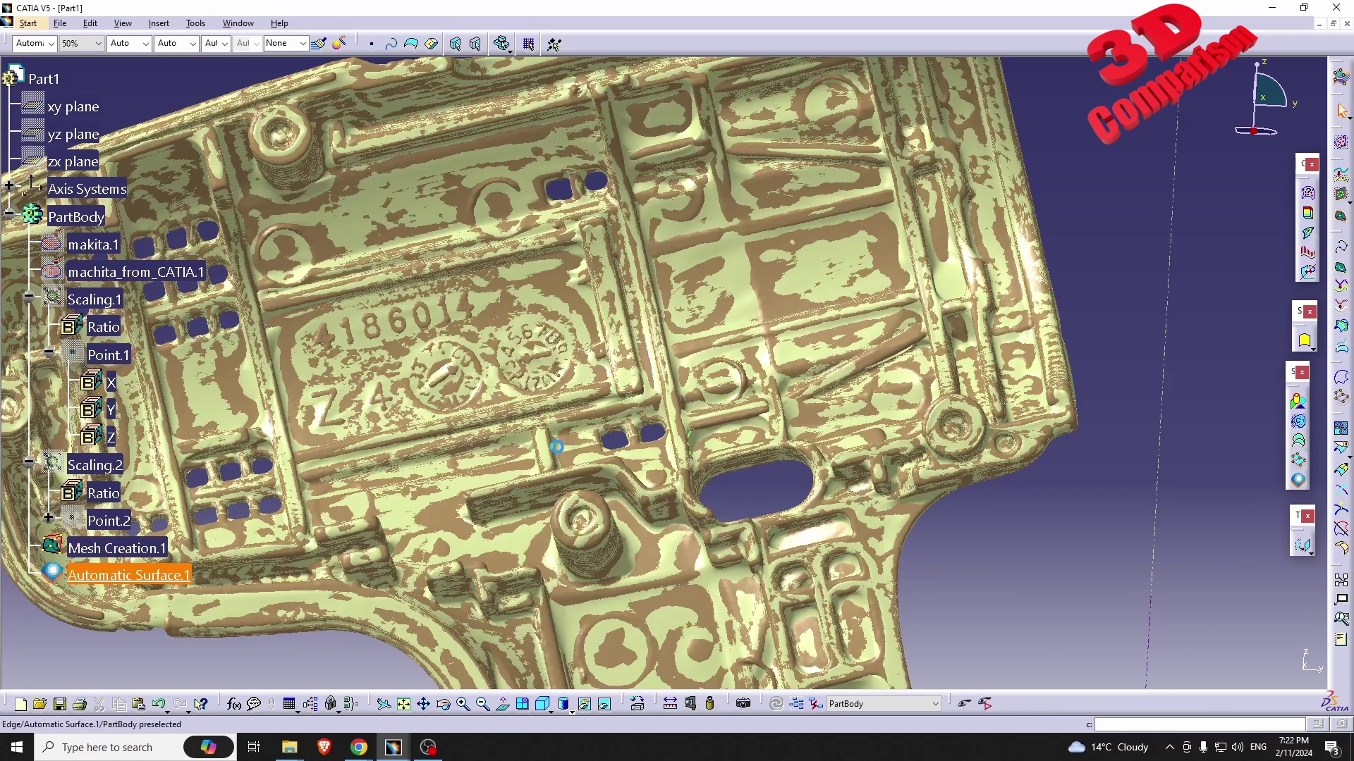
Hide Mesh Creation.1 and inspect the surface's flaws, lettering and grip up close.
{"action": "right_click", "coordinate": [132, 548]}
{"action": "left_click", "coordinate": [208, 313]}
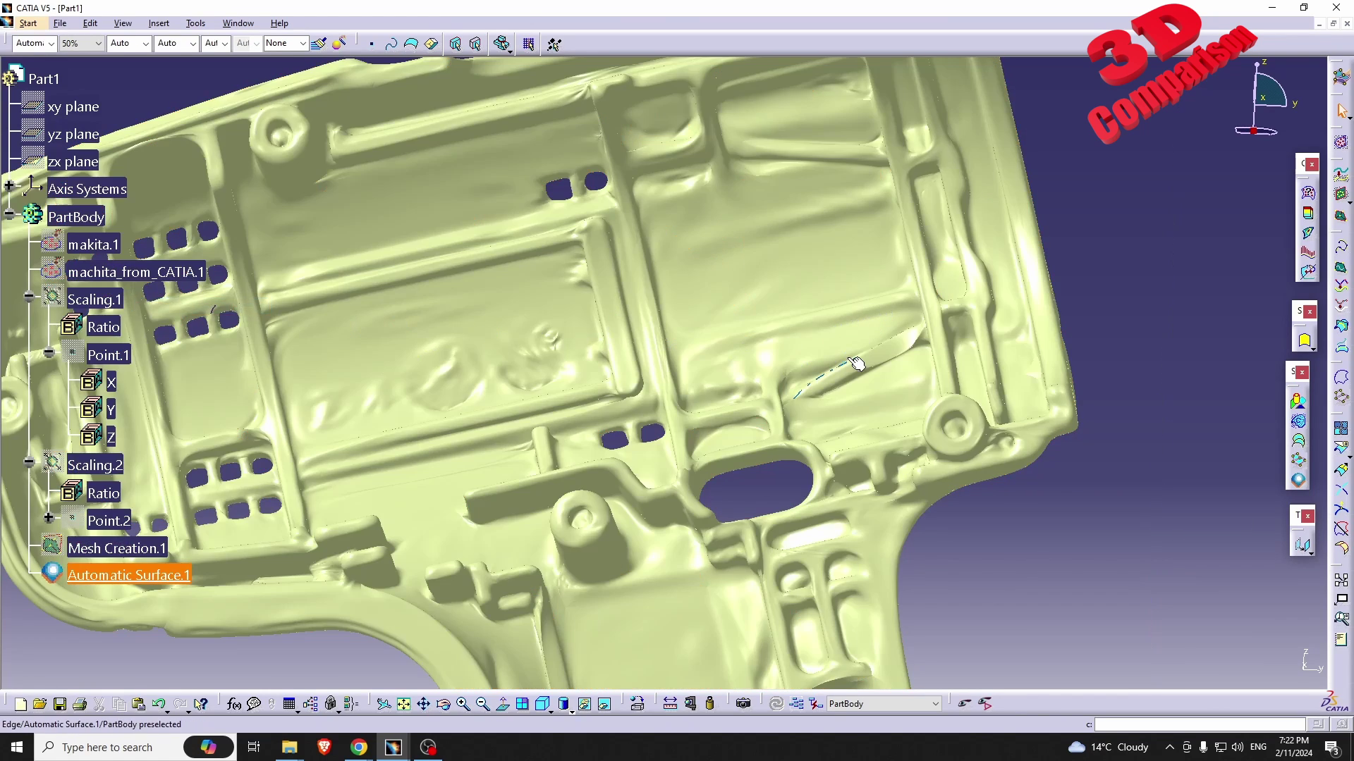
{"action": "middle_click_drag", "start_coordinate": [821, 385], "coordinate": [793, 368]}
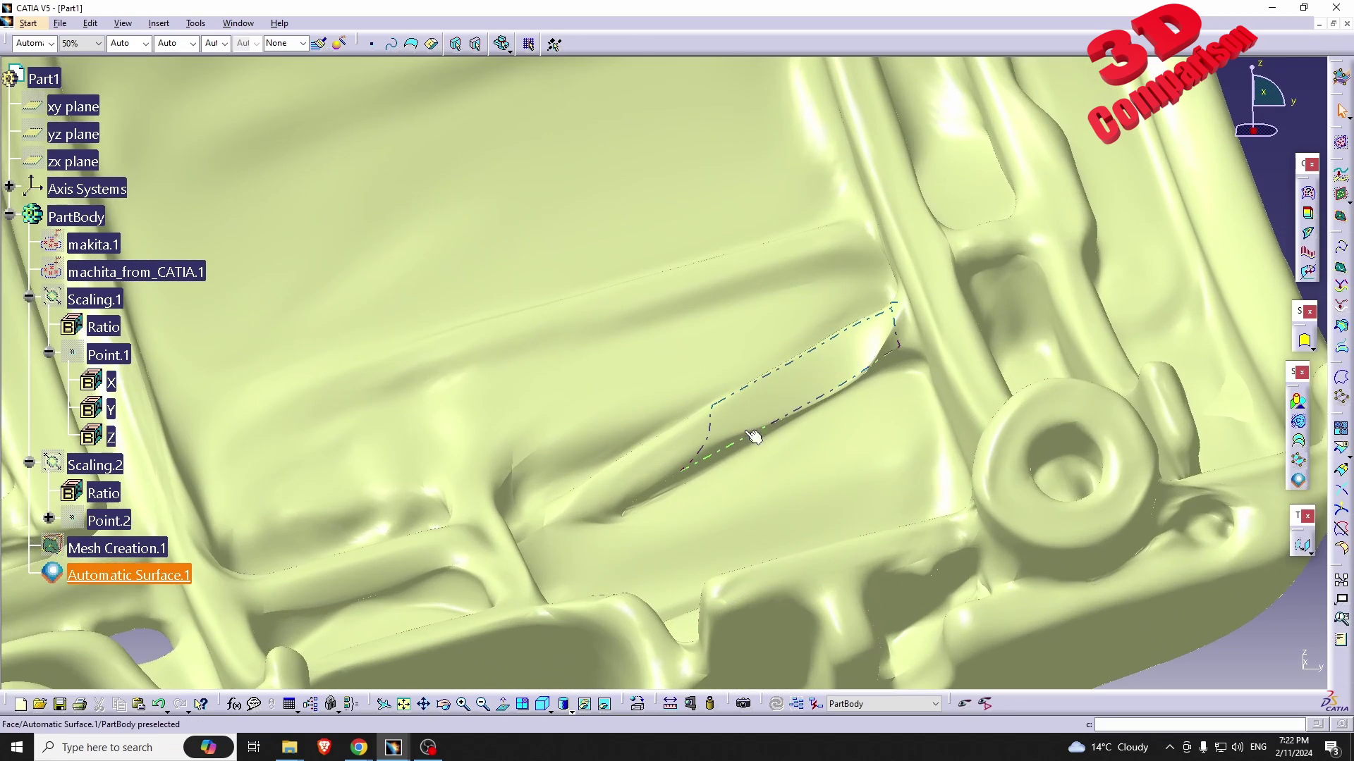
{"action": "middle_click_drag", "start_coordinate": [759, 421], "coordinate": [604, 538]}
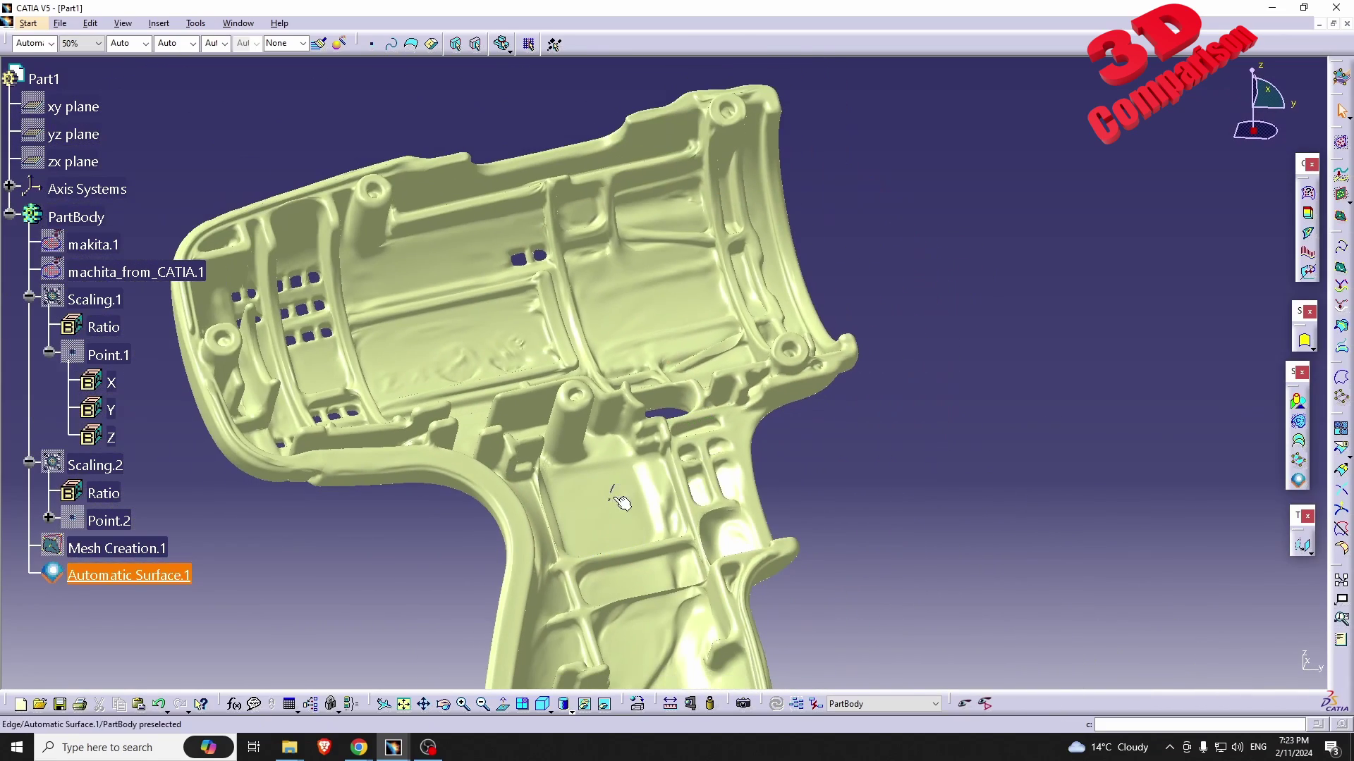
{"action": "middle_click_drag", "start_coordinate": [619, 493], "coordinate": [663, 441]}
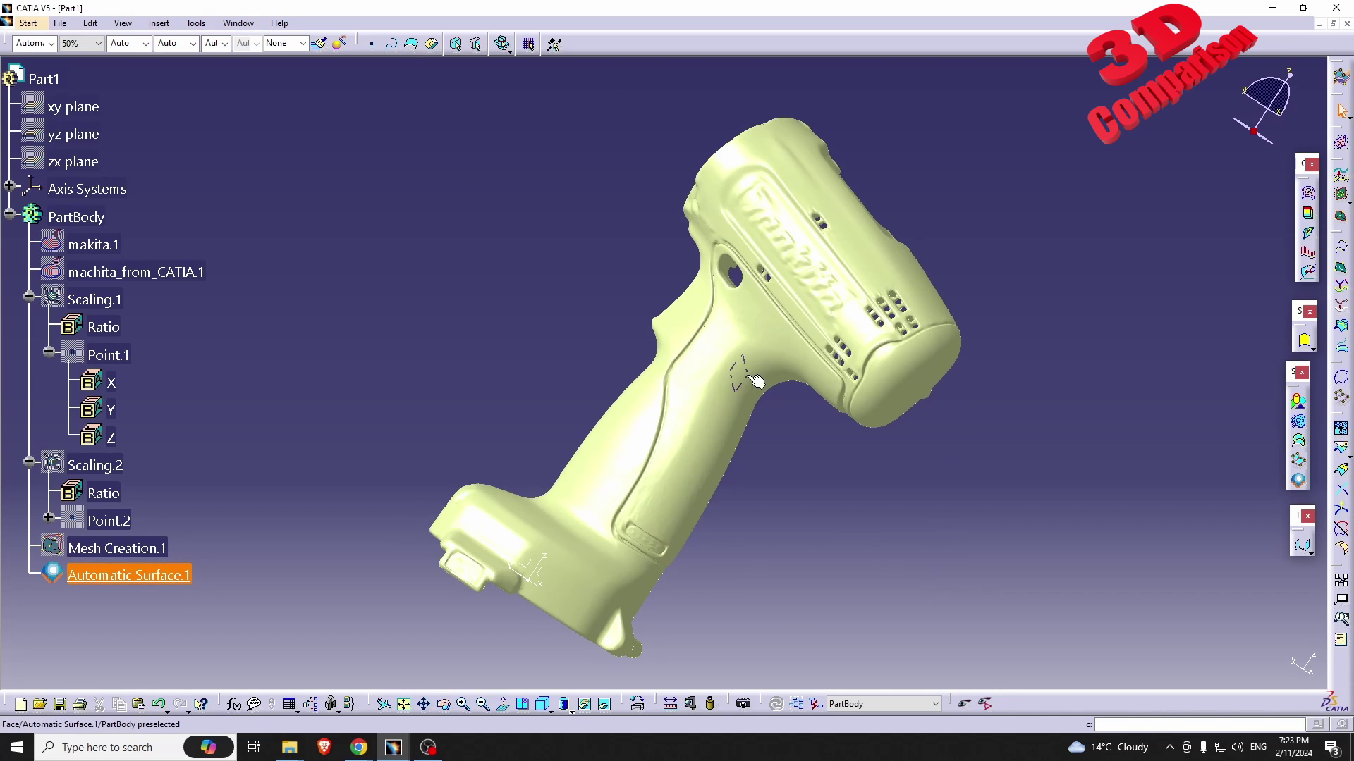
{"action": "middle_click_drag", "start_coordinate": [548, 522], "coordinate": [620, 592]}
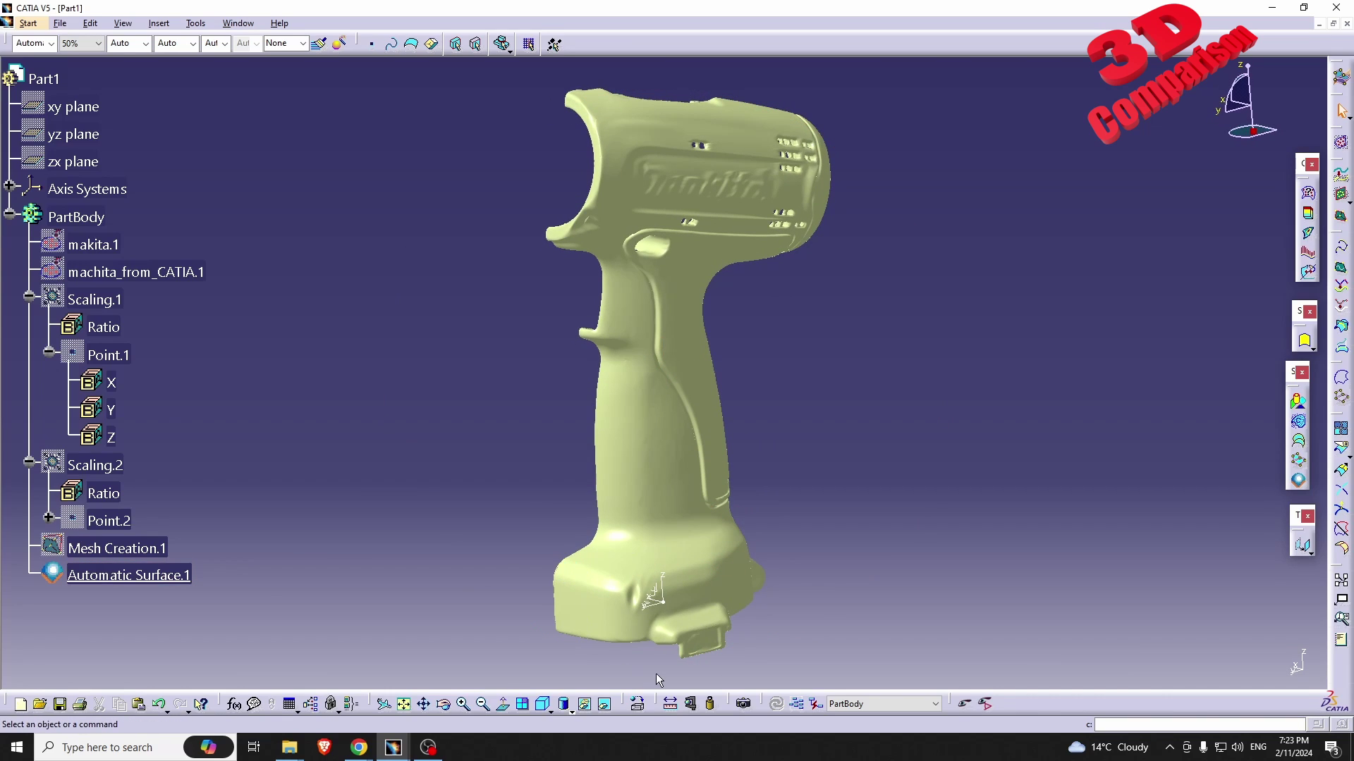
{"action": "left_click_drag", "start_coordinate": [659, 682], "coordinate": [334, 344]}
{"action": "left_click_drag", "start_coordinate": [818, 381], "coordinate": [13, 57]}
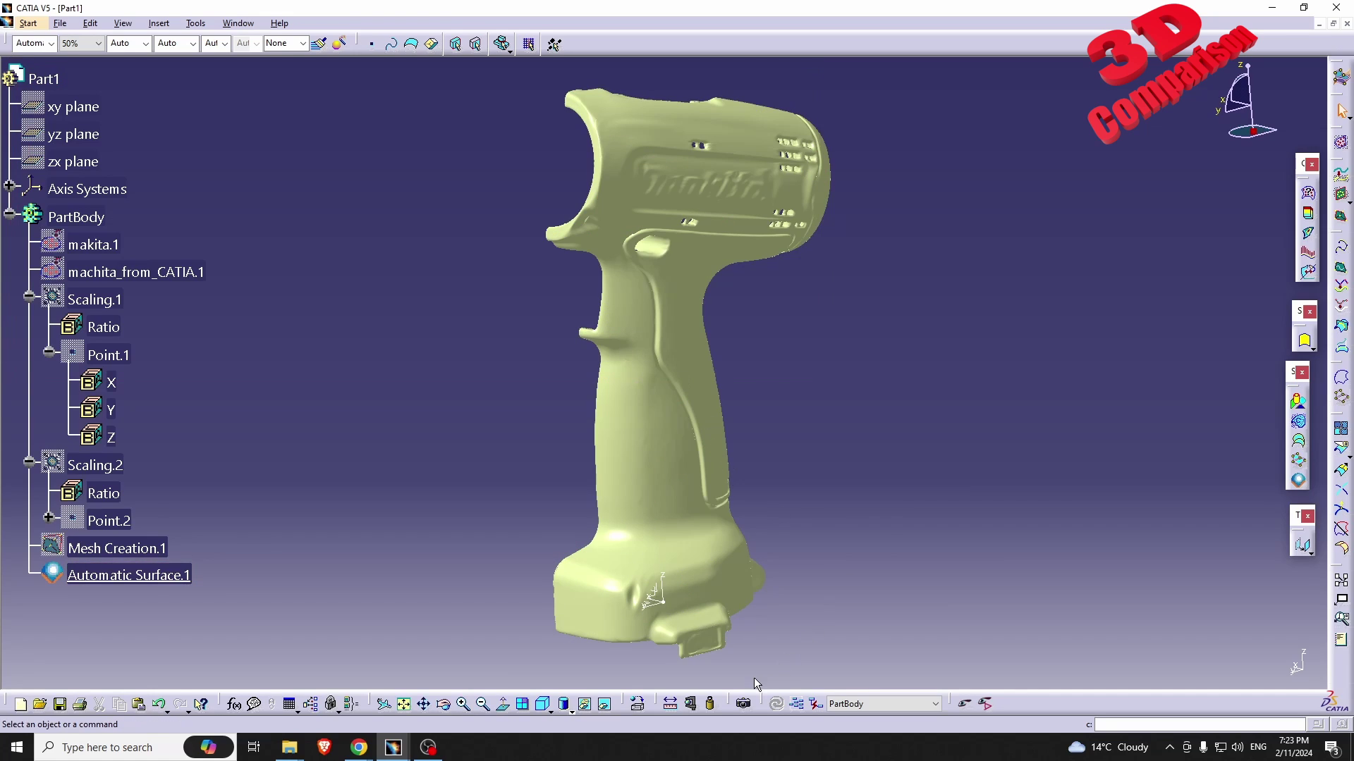